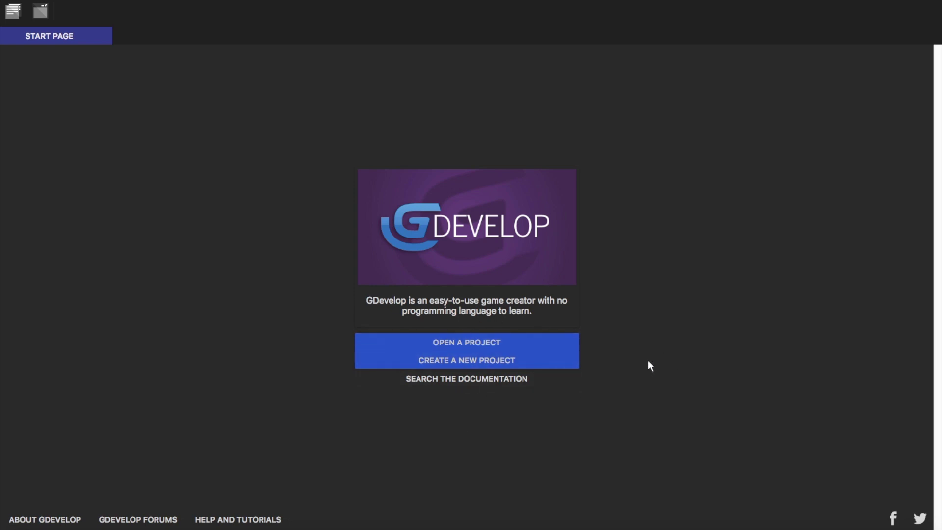
Check the About dialog showing version 5.0.0-beta61 with no update available, then close it.
{"action": "left_click", "coordinate": [62, 519]}
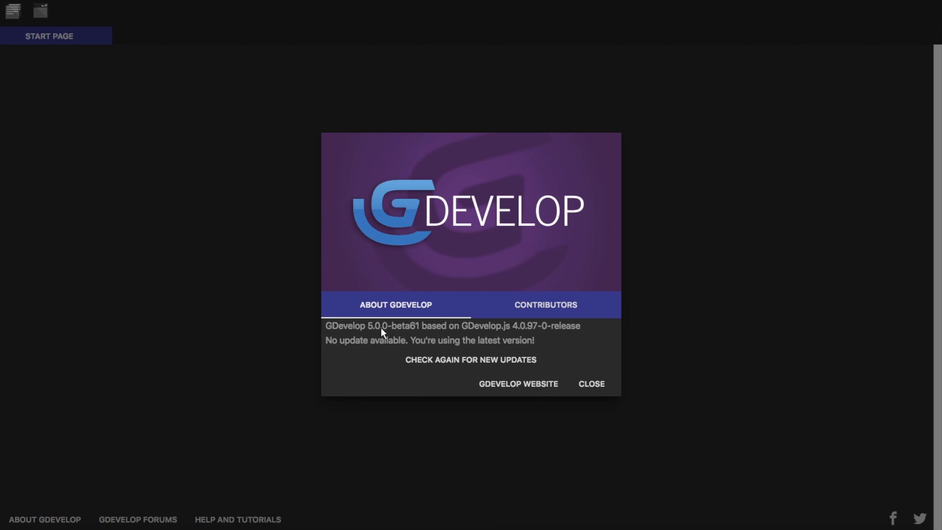
{"action": "left_click", "coordinate": [592, 384]}
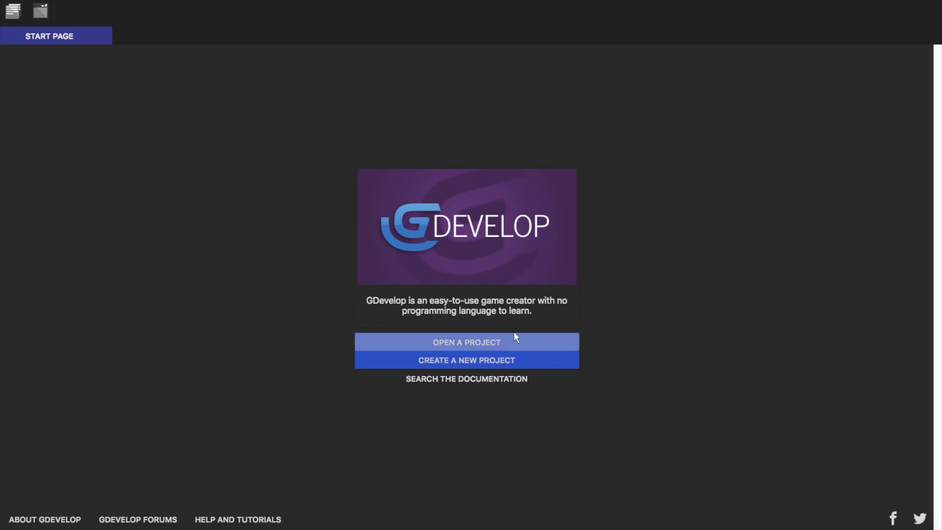
Start a new project and scroll through the Examples list.
{"action": "left_click", "coordinate": [519, 360]}
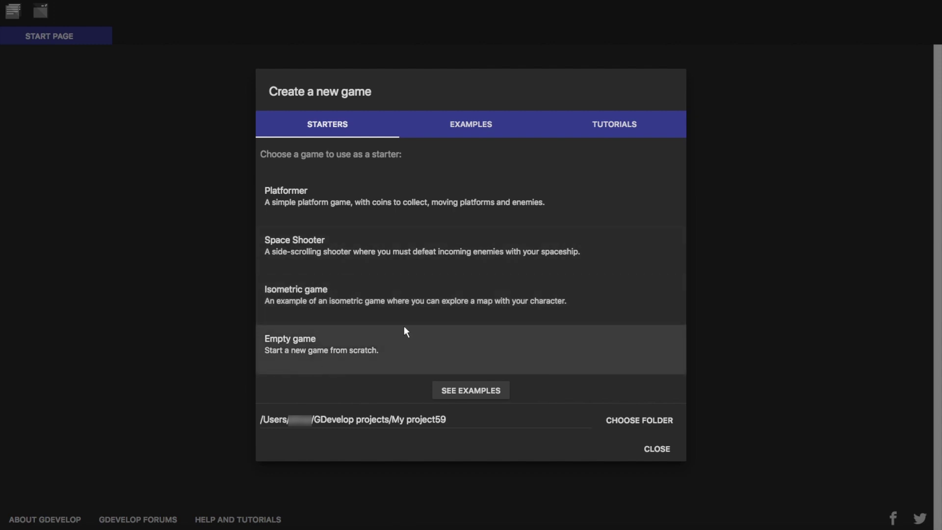
{"action": "left_click", "coordinate": [473, 121]}
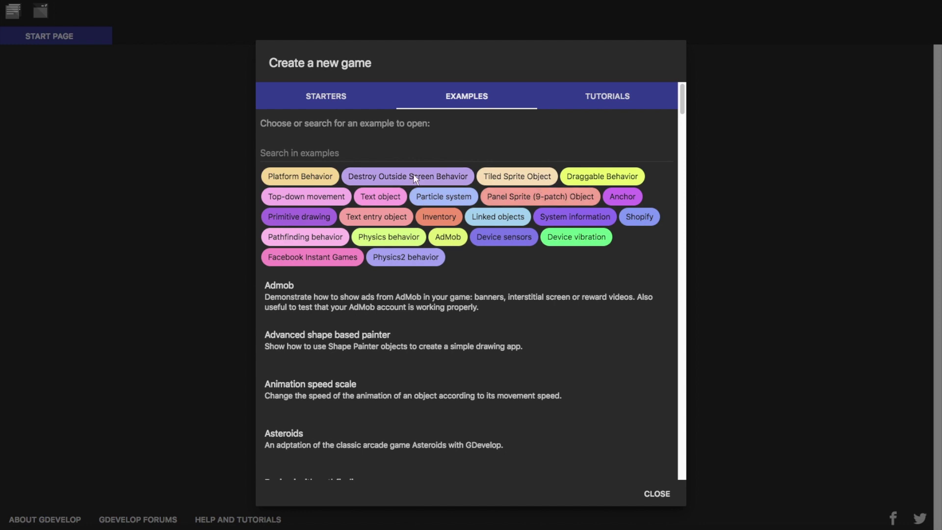
{"action": "scroll", "coordinate": [493, 285], "scroll_direction": "down", "scroll_amount": 1}
{"action": "scroll", "coordinate": [492, 284], "scroll_direction": "down", "scroll_amount": 13}
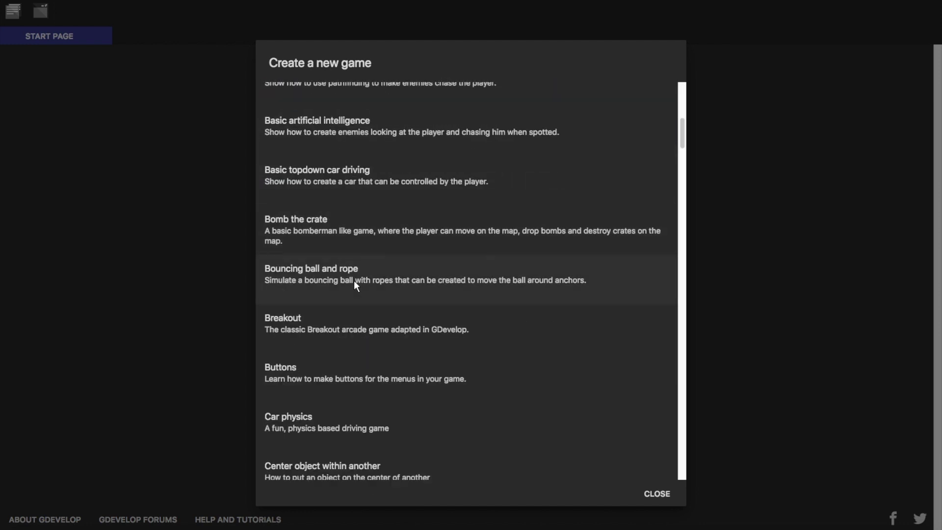
{"action": "scroll", "coordinate": [494, 267], "scroll_direction": "down", "scroll_amount": 2}
{"action": "scroll", "coordinate": [370, 185], "scroll_direction": "up", "scroll_amount": 15}
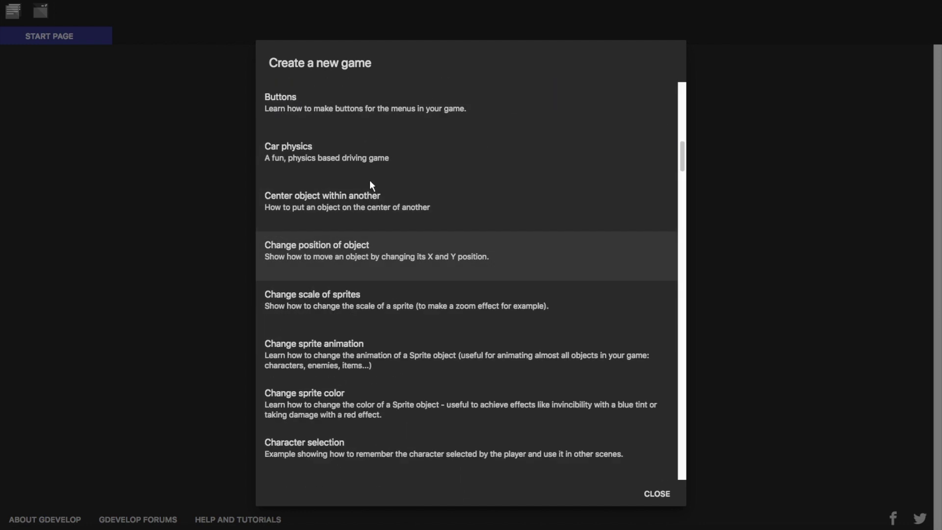
{"action": "scroll", "coordinate": [341, 159], "scroll_direction": "up", "scroll_amount": 2}
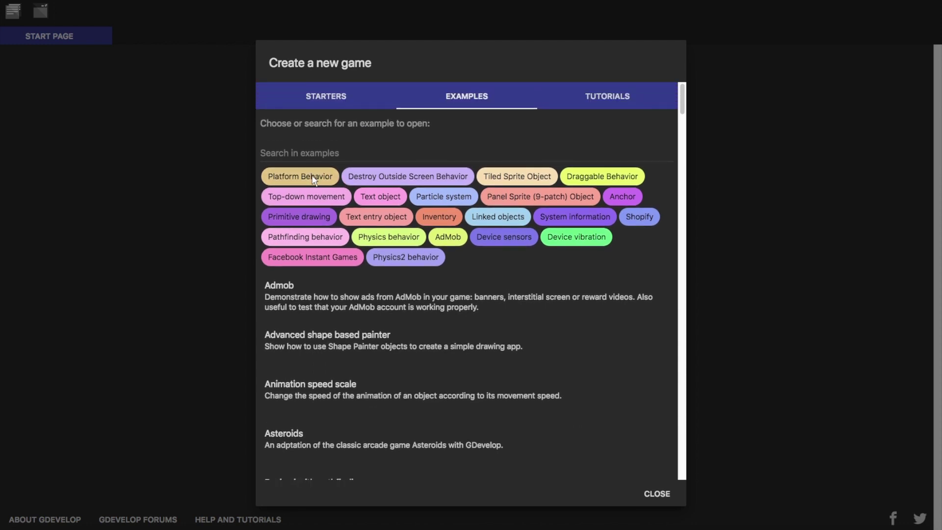
Browse the Platform Behavior examples, then create the project from the Empty game starter.
{"action": "left_click", "coordinate": [309, 177]}
{"action": "scroll", "coordinate": [373, 305], "scroll_direction": "down", "scroll_amount": 3}
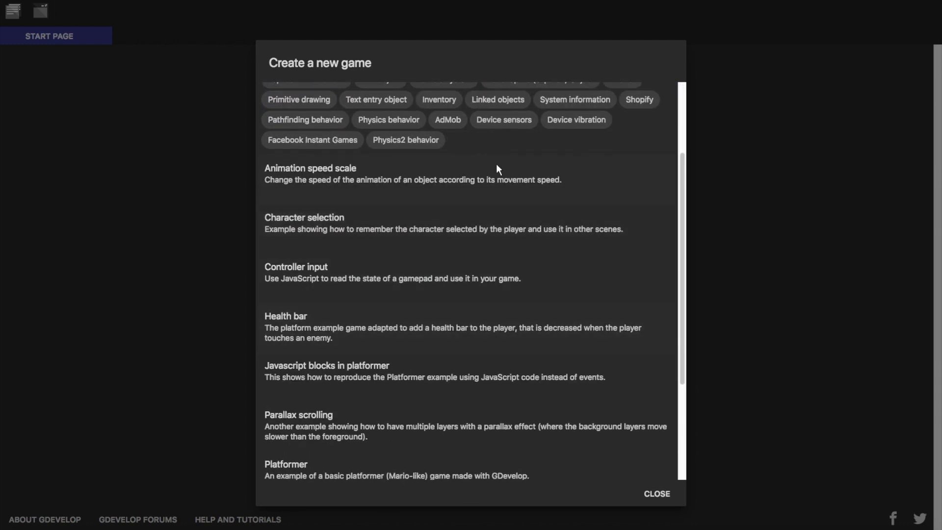
{"action": "scroll", "coordinate": [392, 285], "scroll_direction": "down", "scroll_amount": 1}
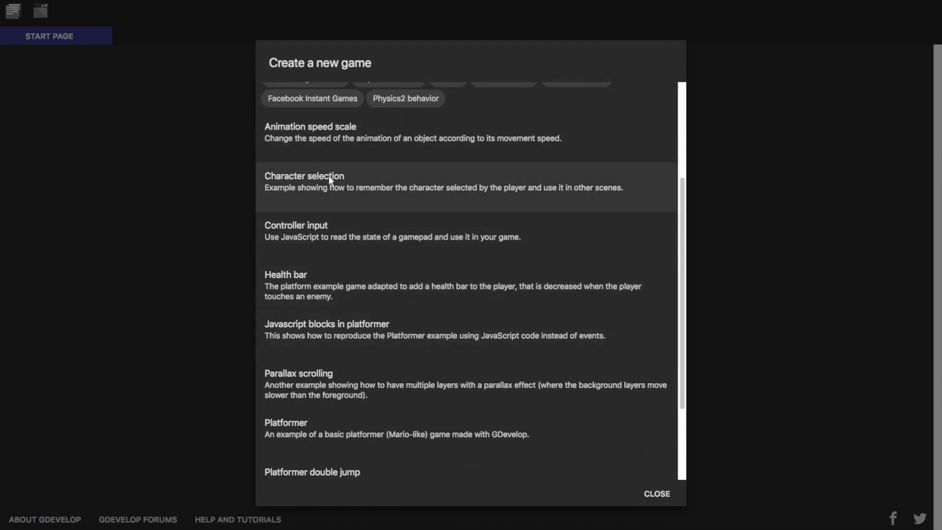
{"action": "scroll", "coordinate": [376, 153], "scroll_direction": "up", "scroll_amount": 4}
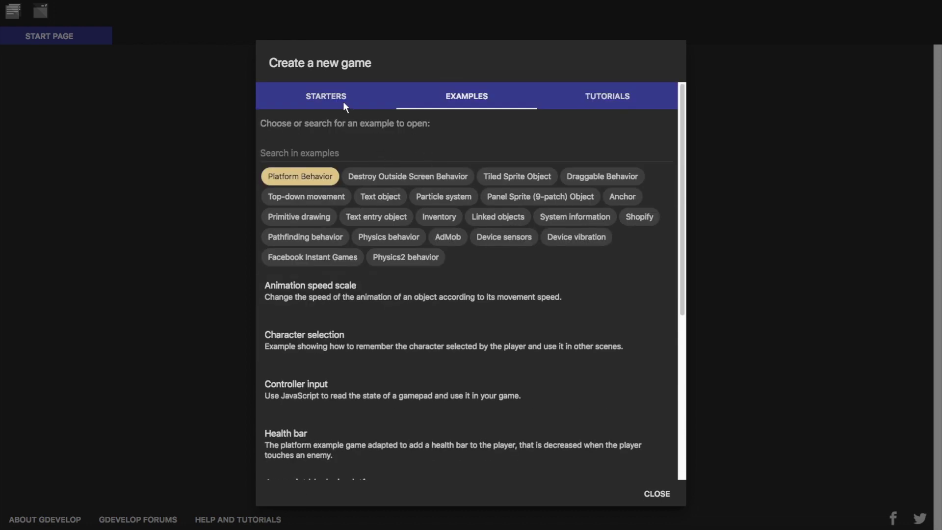
{"action": "left_click", "coordinate": [326, 96]}
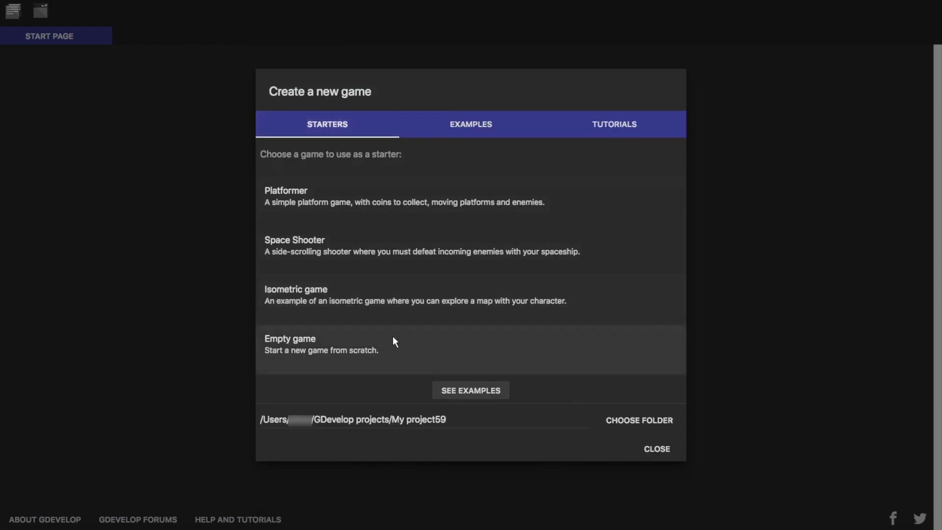
{"action": "left_click", "coordinate": [414, 346]}
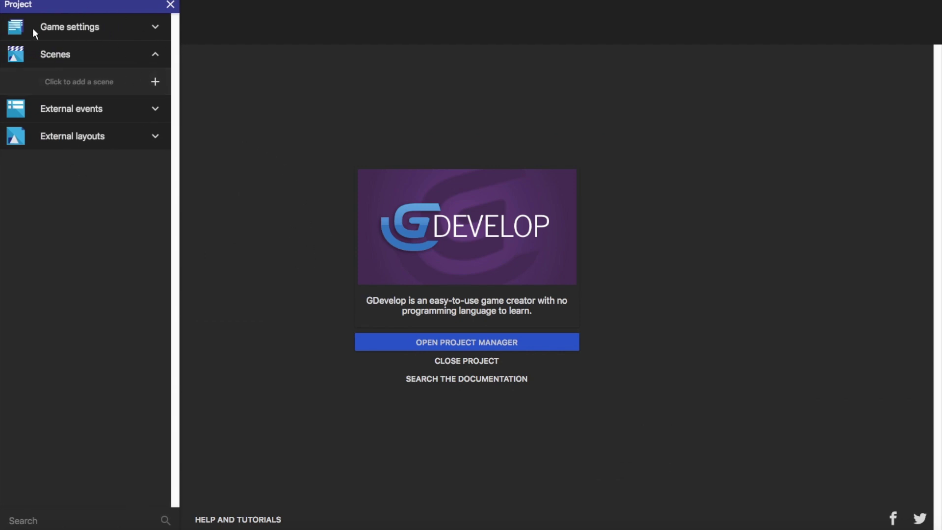
Open the game properties and set the game name to Tutorial.
{"action": "left_click", "coordinate": [153, 58]}
{"action": "left_click", "coordinate": [155, 26]}
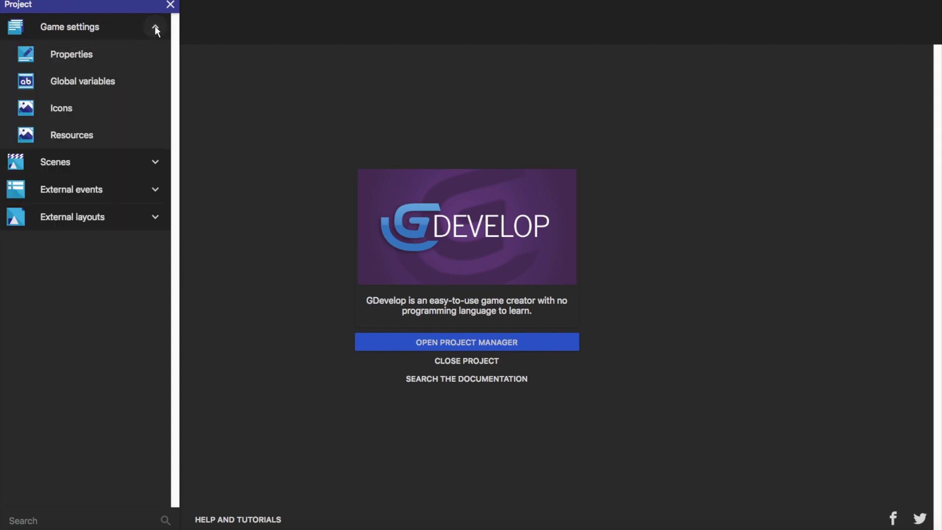
{"action": "left_click", "coordinate": [142, 54]}
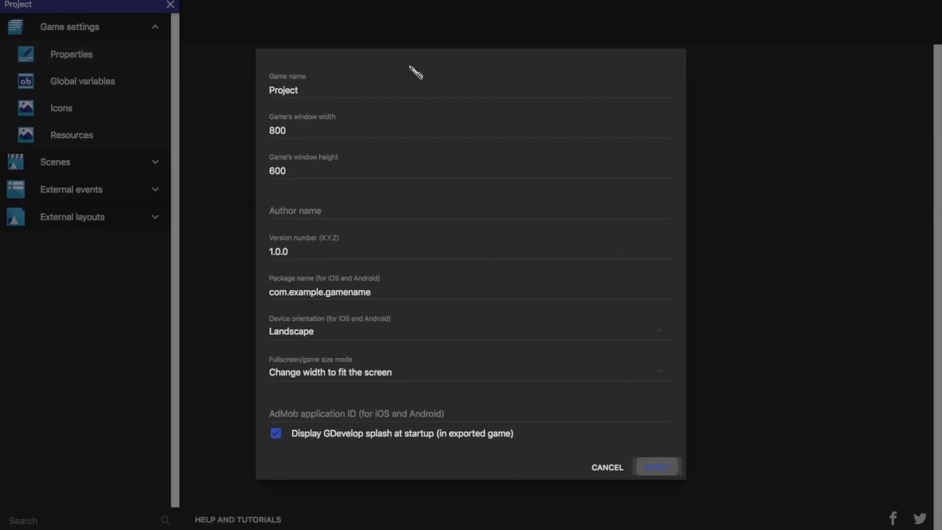
{"action": "double_click", "coordinate": [269, 90]}
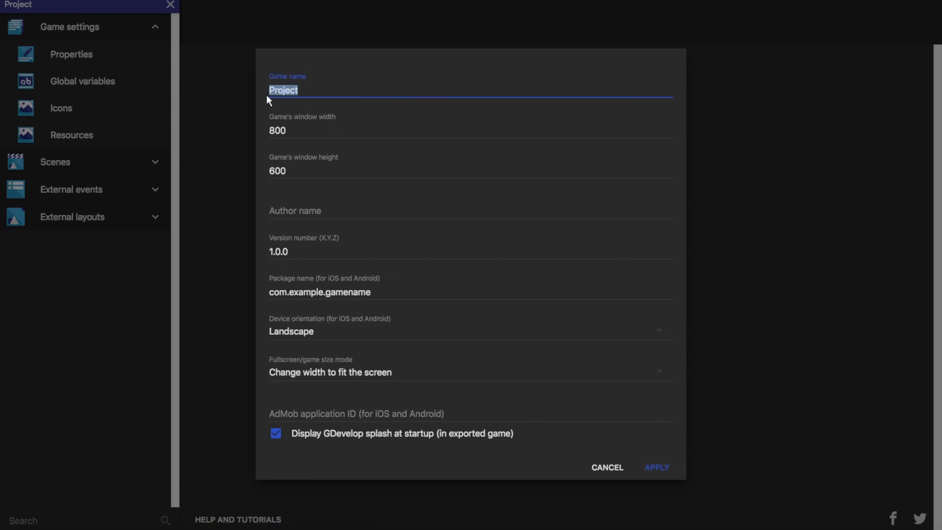
{"action": "left_click", "coordinate": [267, 95]}
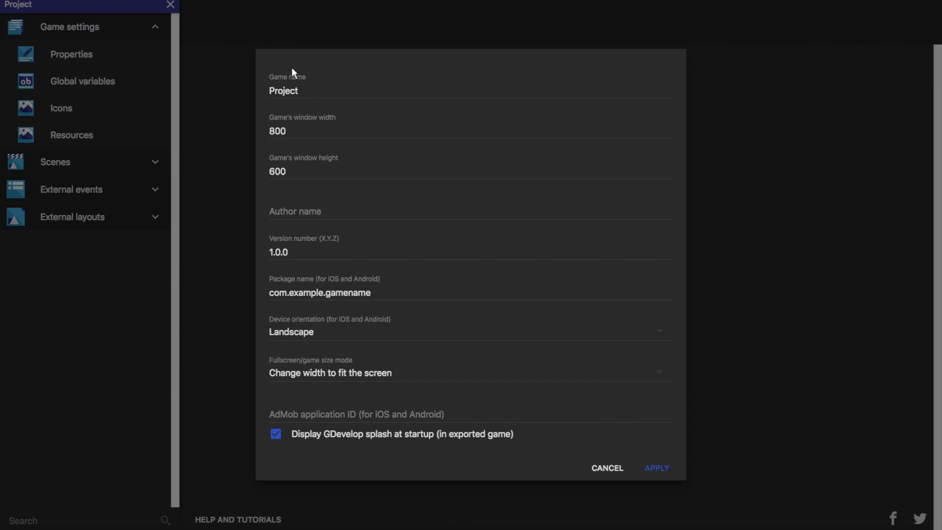
{"action": "left_click", "coordinate": [311, 93]}
{"action": "double_click", "coordinate": [311, 93]}
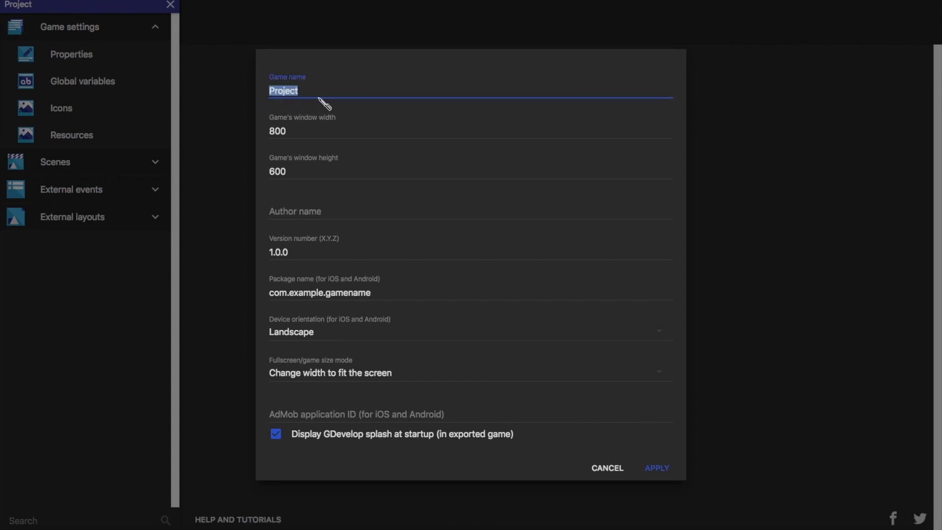
{"action": "type", "text": "Tutorial"}
Set the game window size to 1280 by 720.
{"action": "left_click", "coordinate": [314, 143]}
{"action": "double_click", "coordinate": [278, 130]}
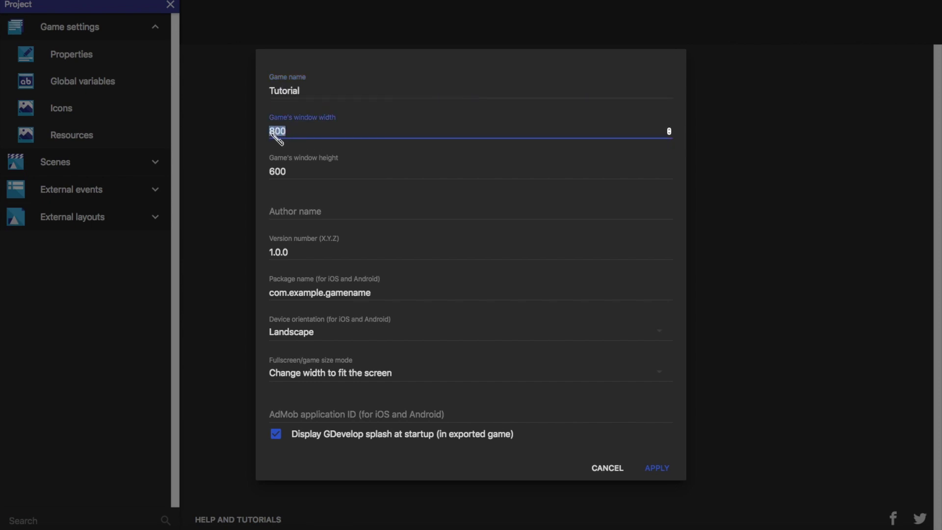
{"action": "double_click", "coordinate": [277, 171]}
{"action": "double_click", "coordinate": [282, 129]}
{"action": "double_click", "coordinate": [305, 176]}
{"action": "double_click", "coordinate": [300, 130]}
{"action": "type", "text": "1280"}
{"action": "double_click", "coordinate": [307, 170]}
{"action": "type", "text": "720"}
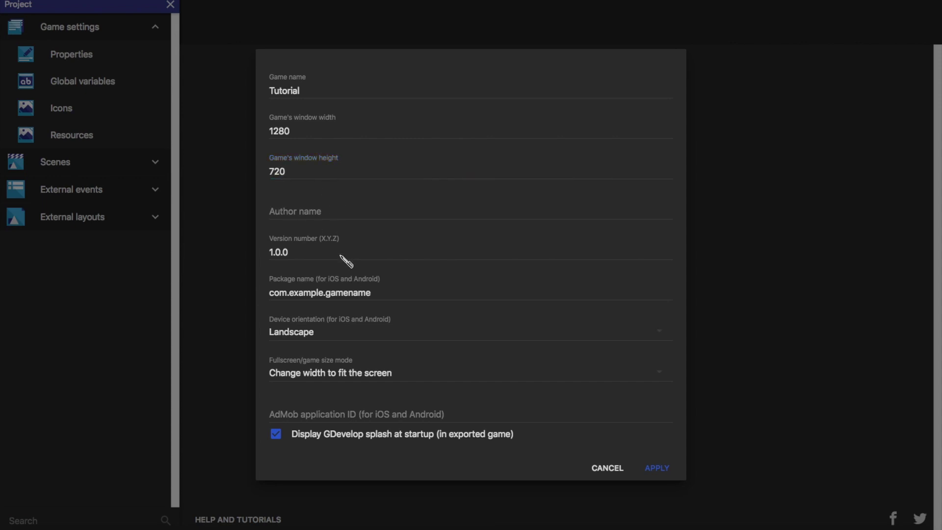
Keep the version number at 1.0.0 and apply the game properties.
{"action": "left_click_drag", "start_coordinate": [343, 256], "coordinate": [270, 255]}
{"action": "left_click", "coordinate": [274, 258]}
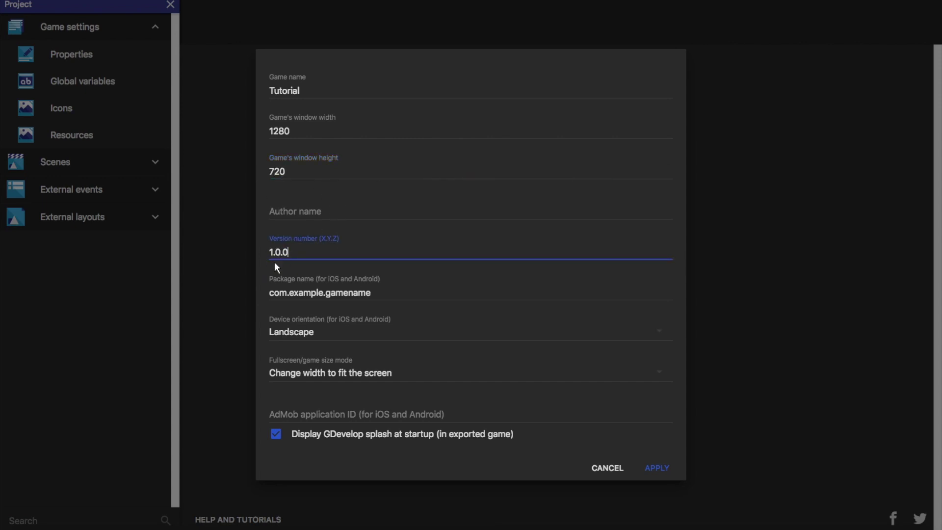
{"action": "double_click", "coordinate": [279, 256]}
{"action": "type", "text": "0.0."}
{"action": "left_click_drag", "start_coordinate": [283, 252], "coordinate": [293, 254]}
{"action": "type", "text": "3"}
{"action": "left_click_drag", "start_coordinate": [293, 253], "coordinate": [257, 253]}
{"action": "type", "text": "1.0"}
{"action": "left_click", "coordinate": [260, 267]}
{"action": "left_click", "coordinate": [282, 253]}
{"action": "type", "text": ".0"}
{"action": "left_click", "coordinate": [261, 266]}
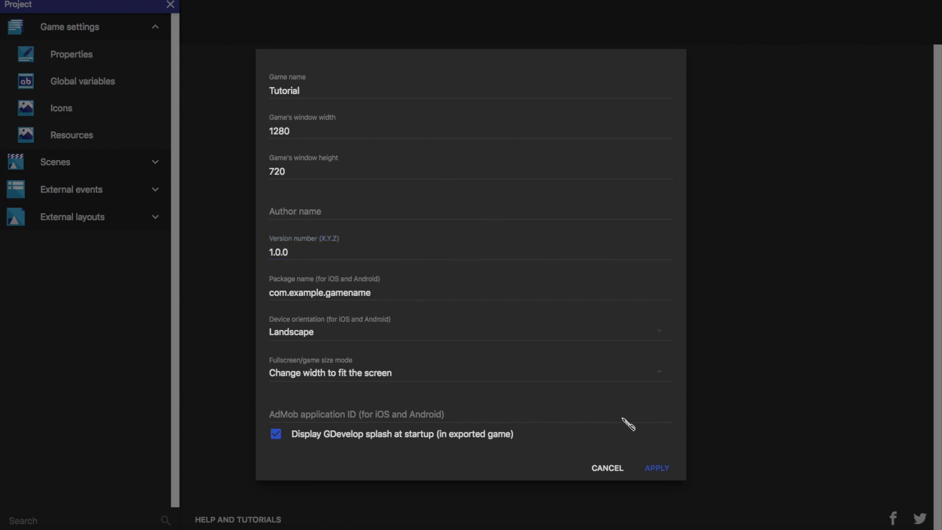
{"action": "left_click", "coordinate": [664, 468]}
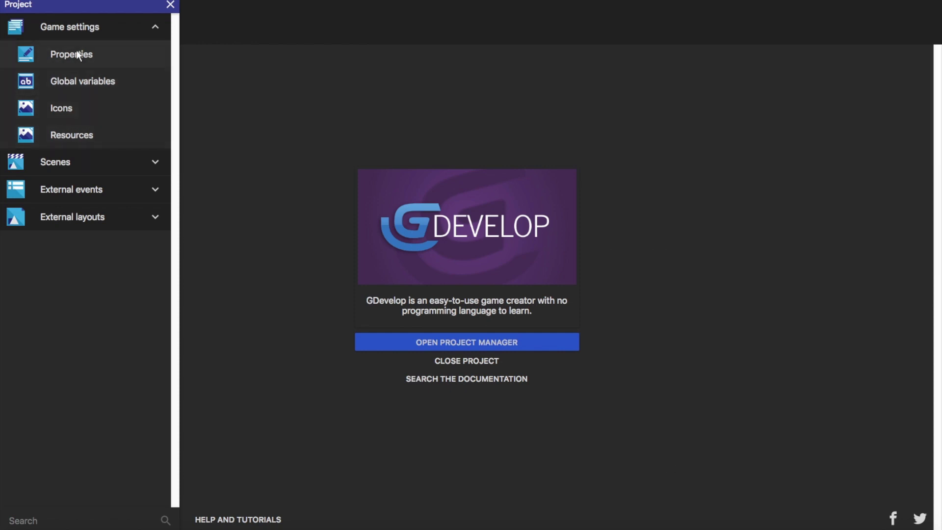
Review and apply the Icons settings, then open the Resources editor with a wider properties panel.
{"action": "left_click", "coordinate": [87, 109]}
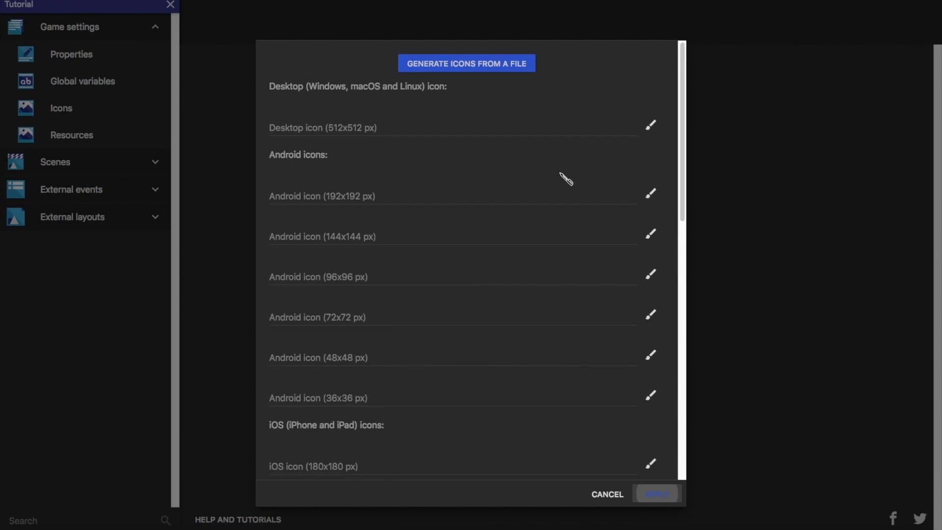
{"action": "scroll", "coordinate": [572, 245], "scroll_direction": "down", "scroll_amount": 10}
{"action": "scroll", "coordinate": [584, 366], "scroll_direction": "up", "scroll_amount": 10}
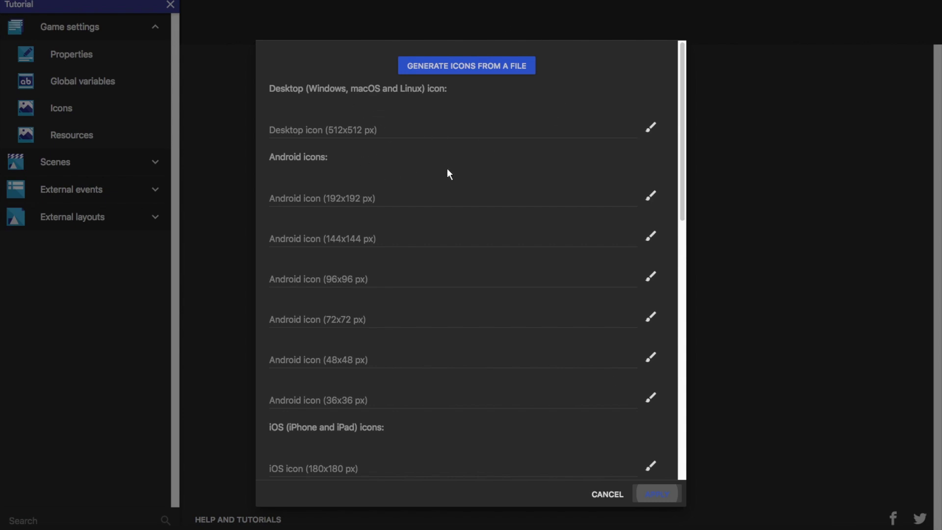
{"action": "left_click", "coordinate": [659, 493]}
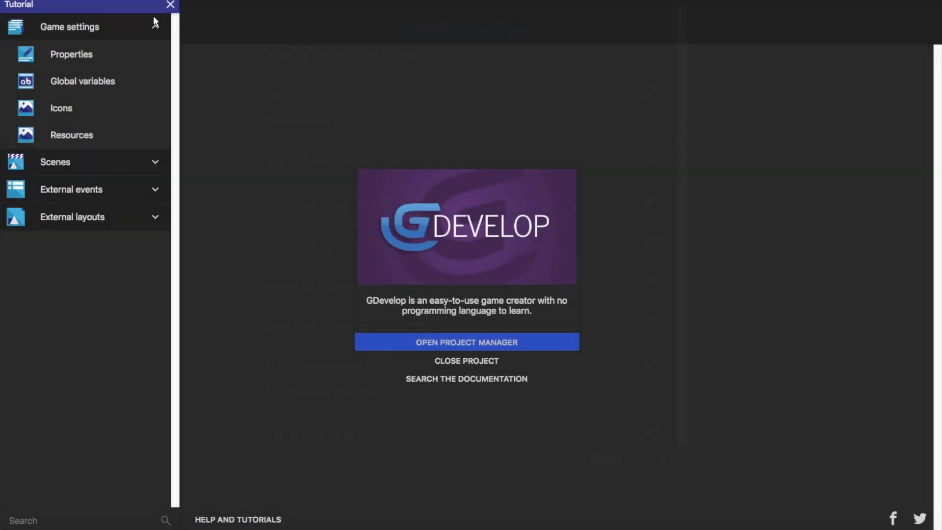
{"action": "left_click", "coordinate": [94, 131]}
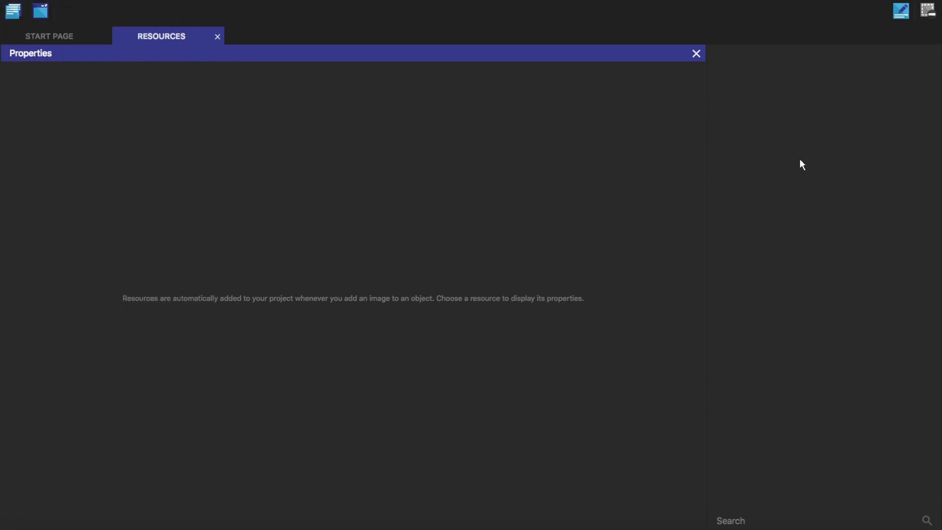
{"action": "left_click_drag", "start_coordinate": [707, 303], "coordinate": [751, 308]}
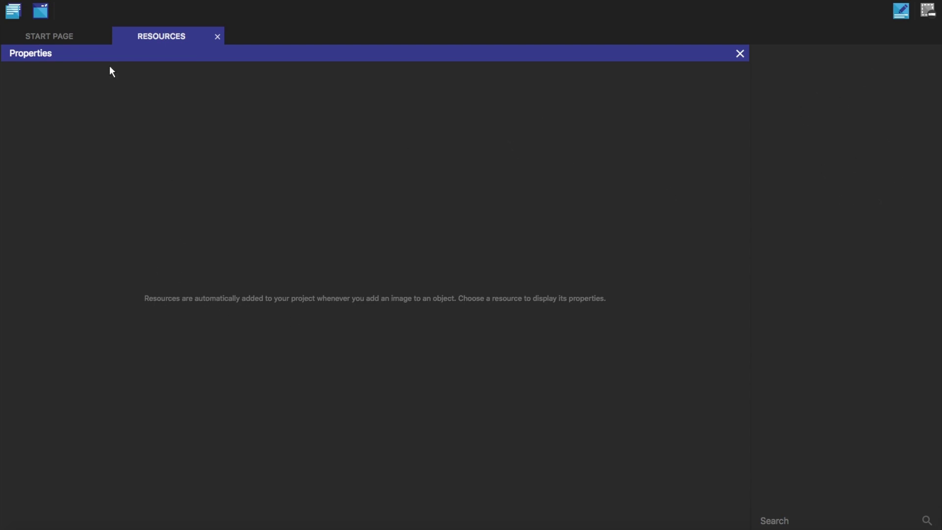
Add a new scene to the project and rename it Game.
{"action": "left_click", "coordinate": [13, 11]}
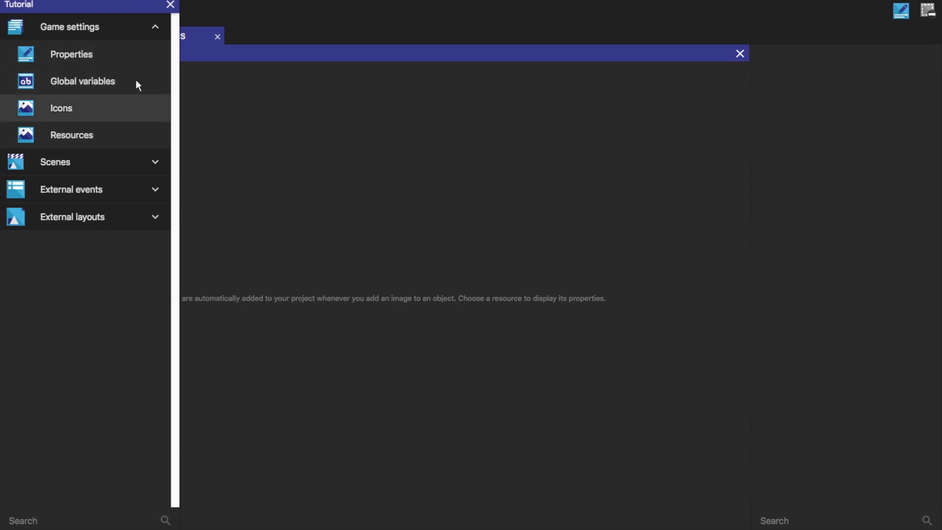
{"action": "left_click", "coordinate": [156, 26]}
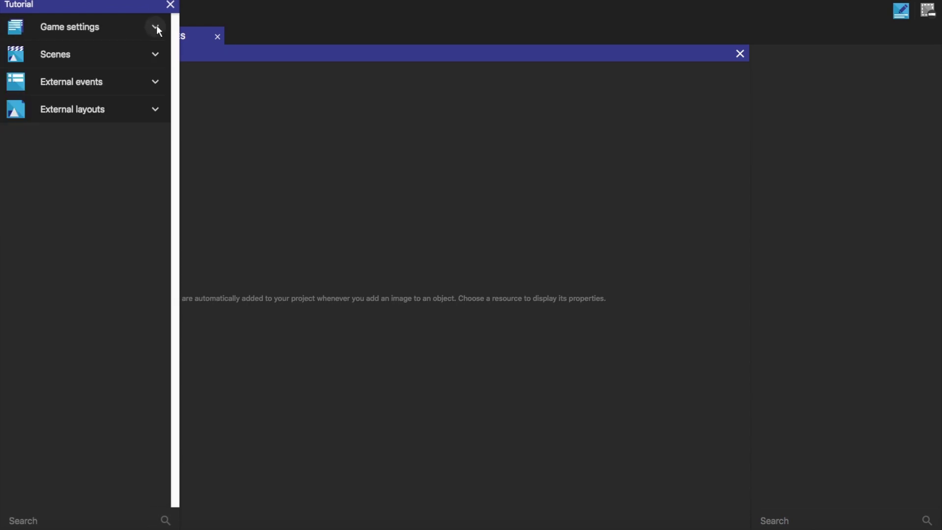
{"action": "left_click", "coordinate": [155, 56]}
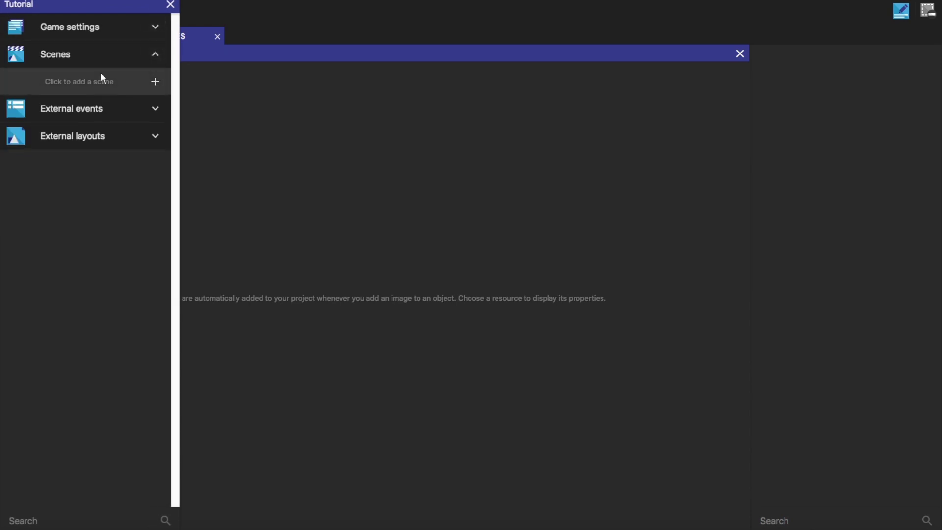
{"action": "left_click", "coordinate": [155, 82]}
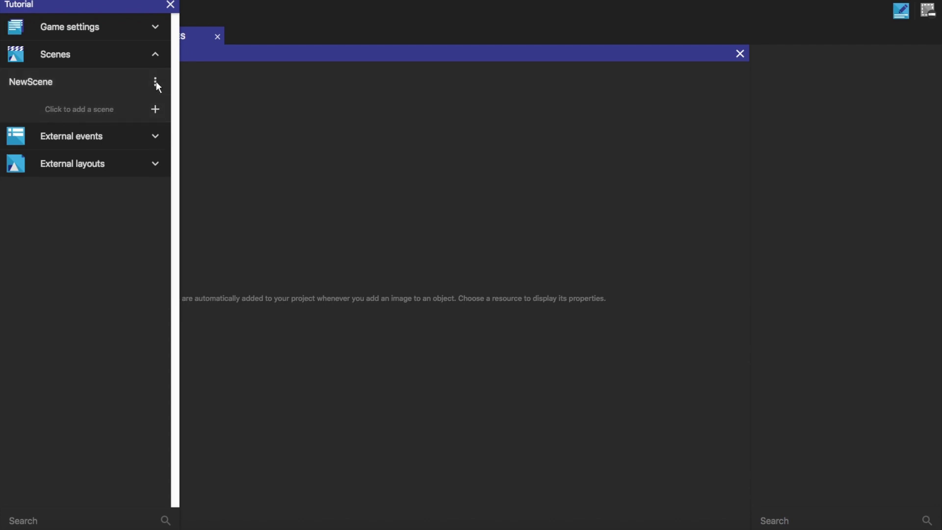
{"action": "left_click", "coordinate": [156, 82]}
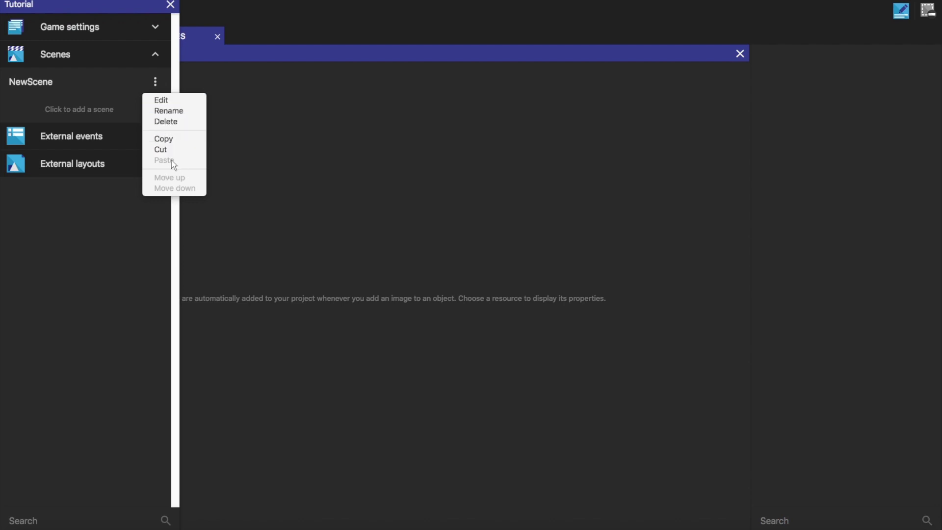
{"action": "left_click", "coordinate": [169, 111]}
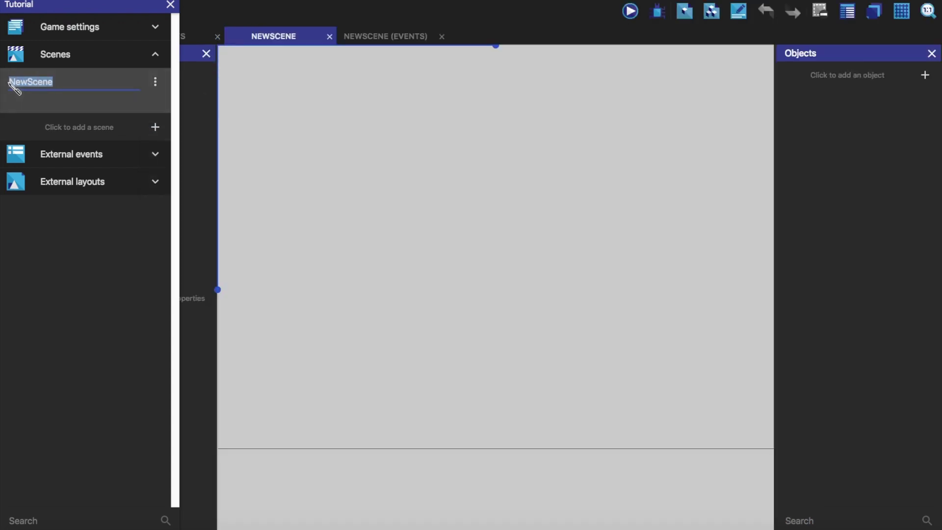
{"action": "type", "text": "Game"}
{"action": "key", "text": "Return"}
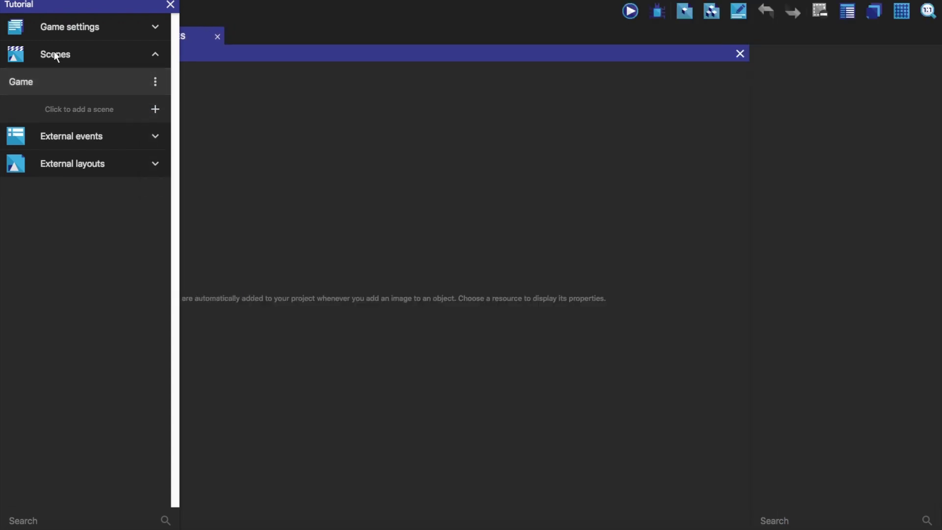
Open the Game scene in its editor and close the project panel.
{"action": "left_click", "coordinate": [99, 80]}
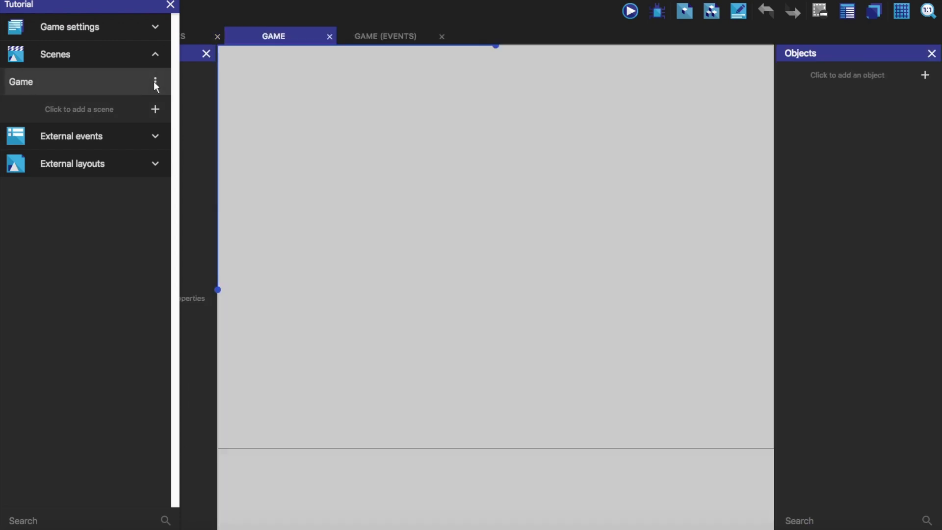
{"action": "left_click", "coordinate": [154, 81]}
{"action": "left_click", "coordinate": [165, 99]}
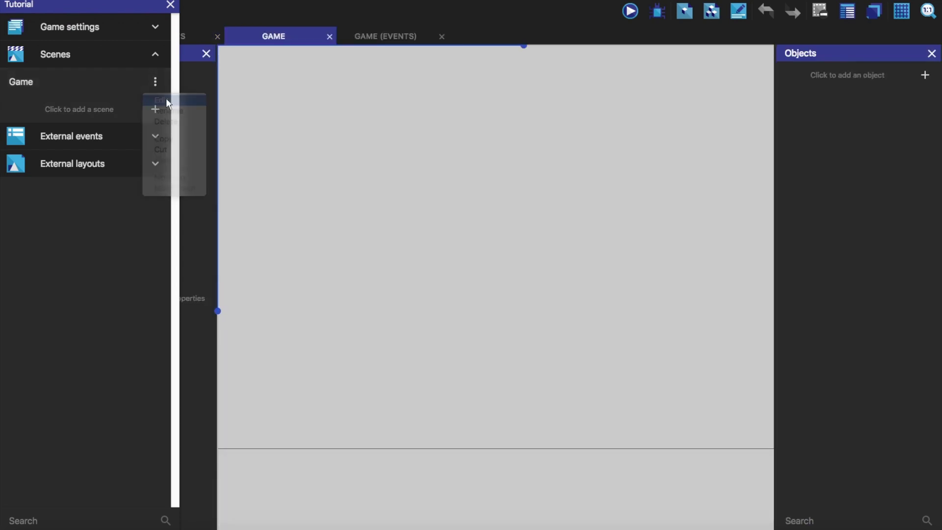
{"action": "left_click", "coordinate": [170, 5]}
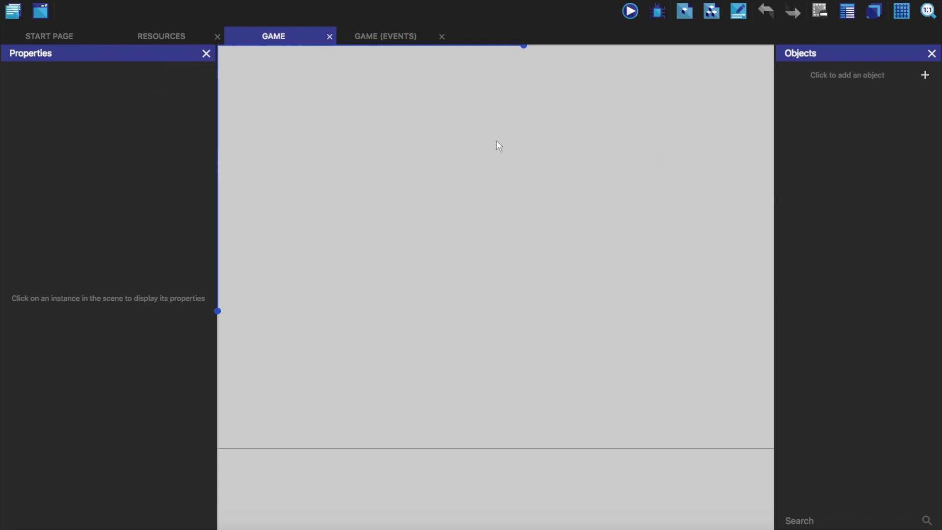
Close the Resources tab, switch to the Game scene editor, and re-dock the Objects panel on the right.
{"action": "left_click", "coordinate": [217, 37]}
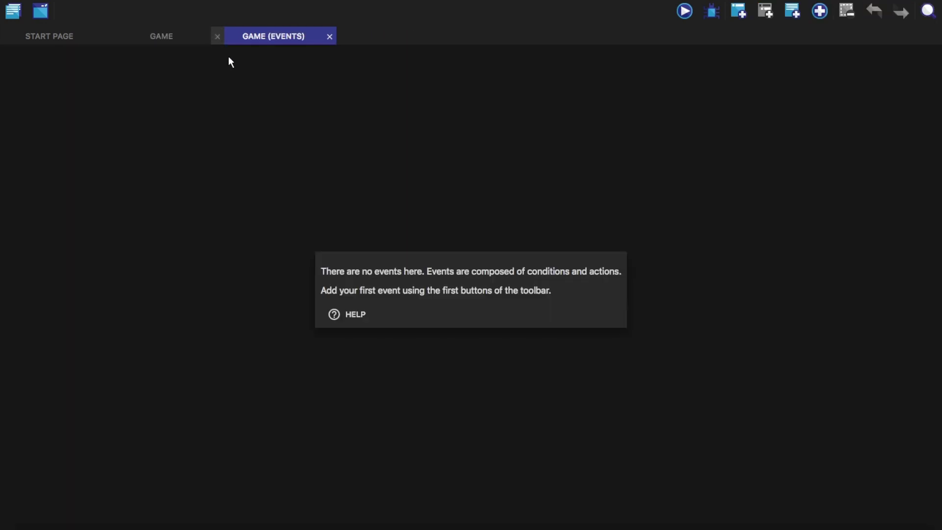
{"action": "left_click", "coordinate": [167, 37]}
{"action": "left_click", "coordinate": [265, 37]}
{"action": "left_click", "coordinate": [165, 37]}
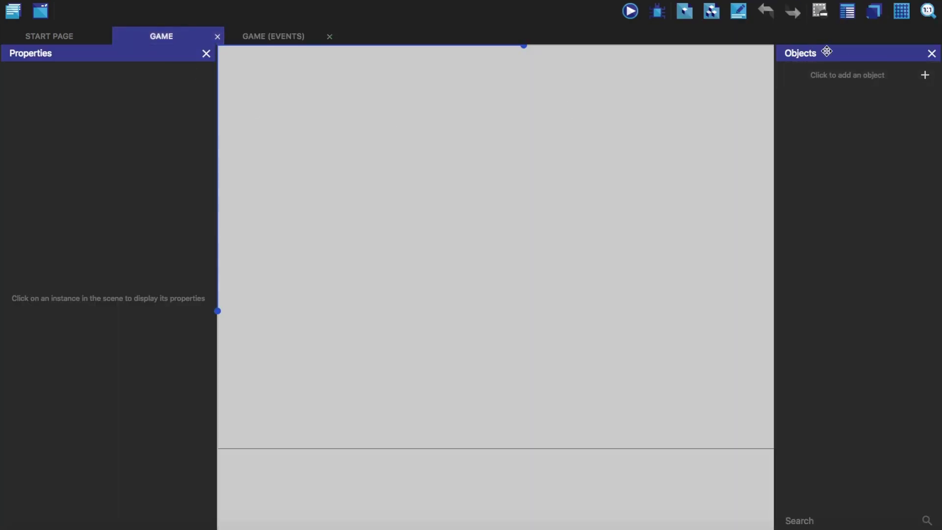
{"action": "mouse_move", "coordinate": [896, 55]}
{"action": "left_mouse_down"}
{"action": "mouse_move", "coordinate": [658, 105]}
{"action": "mouse_move", "coordinate": [903, 46]}
{"action": "left_mouse_up"}
{"action": "left_click_drag", "start_coordinate": [635, 54], "coordinate": [937, 98]}
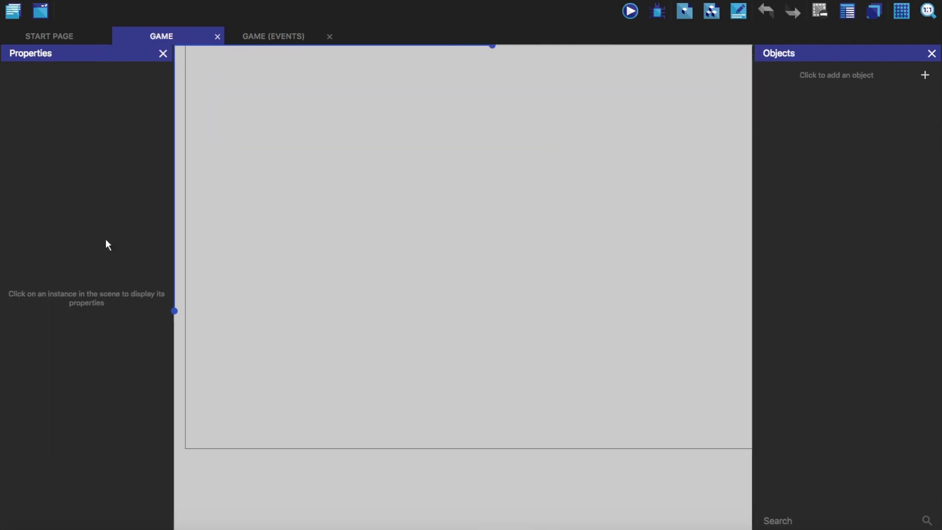
{"action": "left_click", "coordinate": [895, 74]}
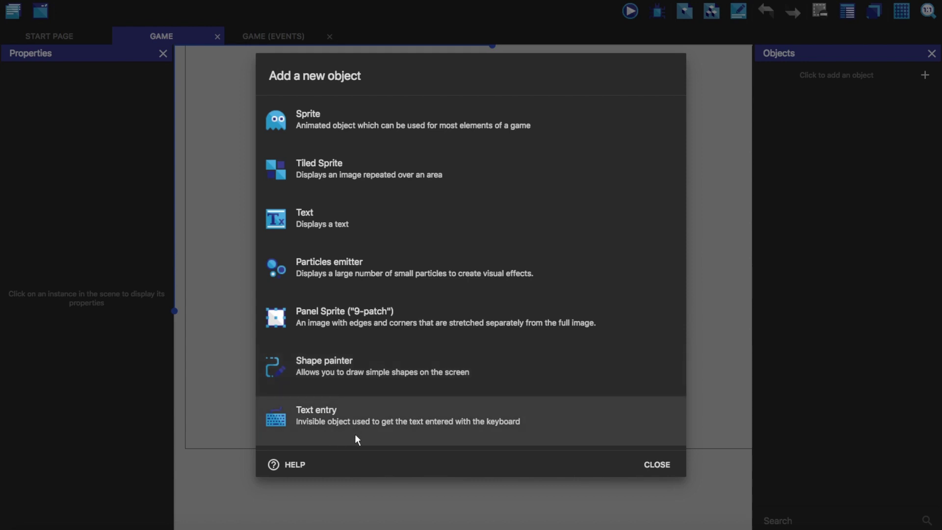
Choose Sprite as the new object's type.
{"action": "left_click", "coordinate": [346, 126]}
Name the Sprite object Player and give it an animation called Person.
{"action": "left_click_drag", "start_coordinate": [369, 254], "coordinate": [322, 254]}
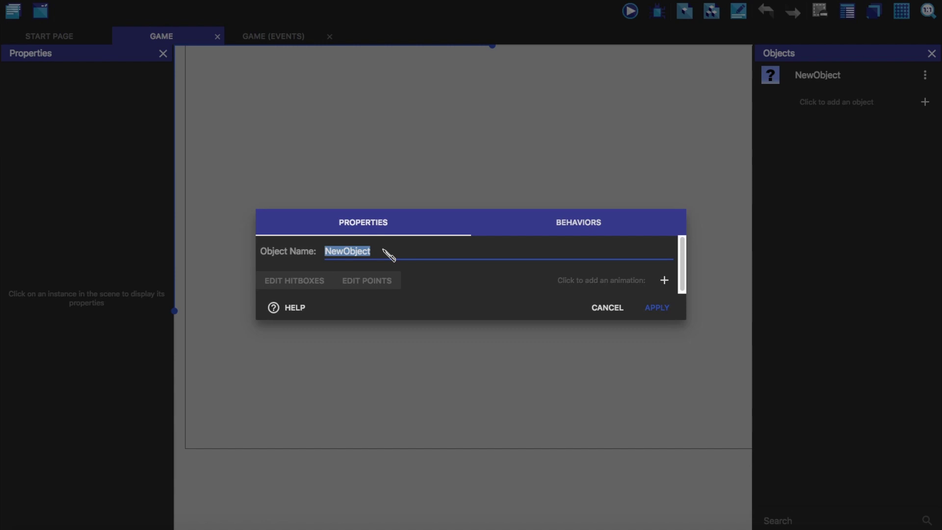
{"action": "type", "text": "Player"}
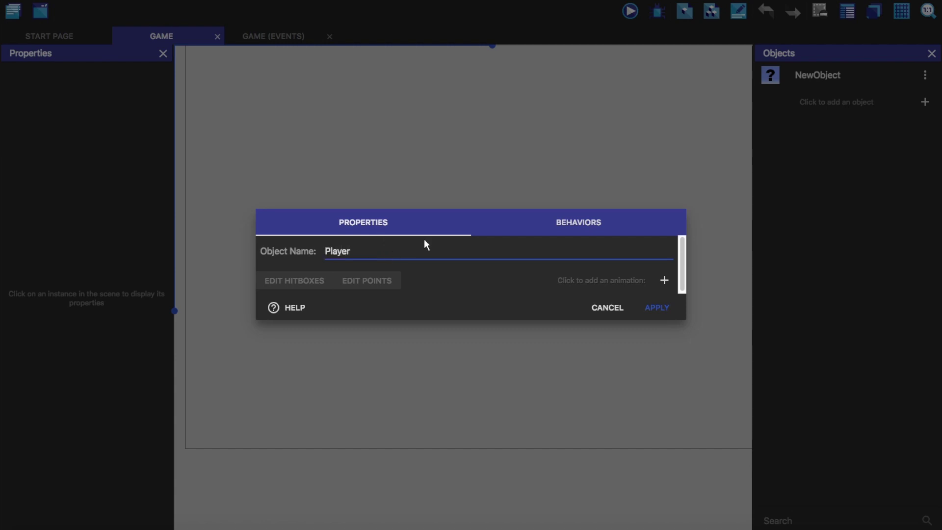
{"action": "left_click", "coordinate": [665, 282]}
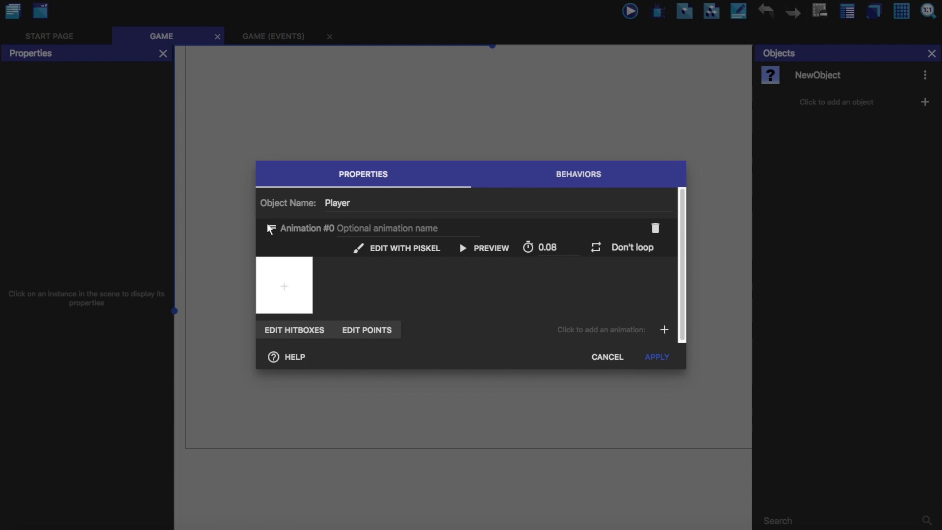
{"action": "left_click", "coordinate": [389, 228]}
{"action": "type", "text": "Person"}
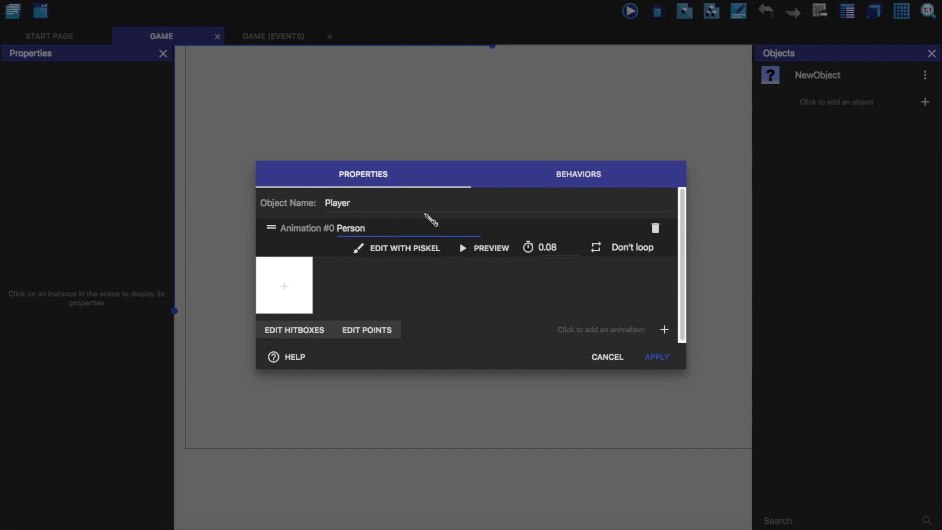
{"action": "left_click", "coordinate": [329, 259]}
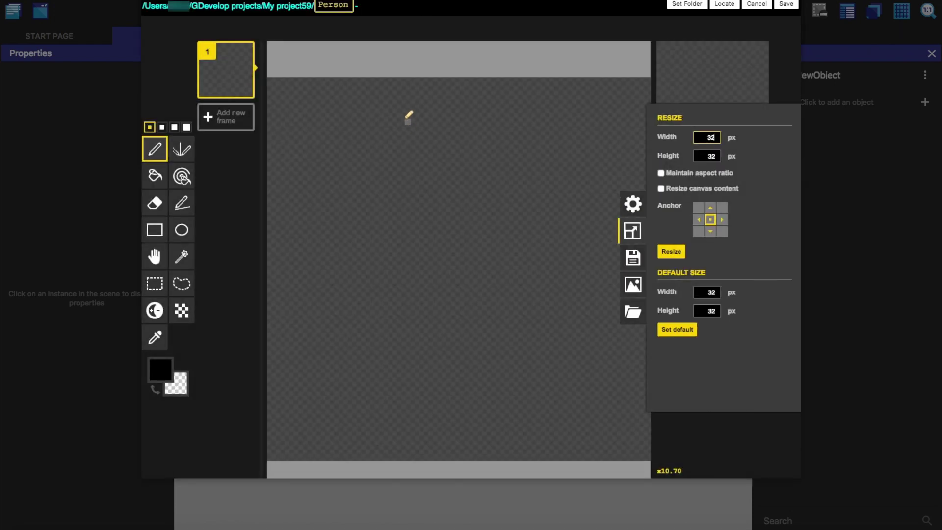
Close the Piskel resize settings and confirm the sprite file name Person.
{"action": "left_click", "coordinate": [642, 239]}
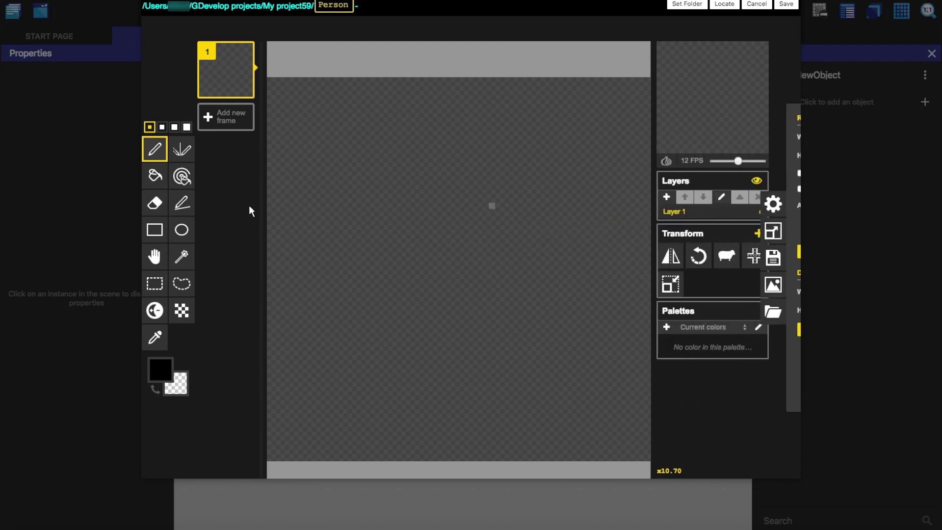
{"action": "scroll", "coordinate": [343, 241], "scroll_direction": "down", "scroll_amount": 3}
{"action": "scroll", "coordinate": [431, 240], "scroll_direction": "up", "scroll_amount": 1}
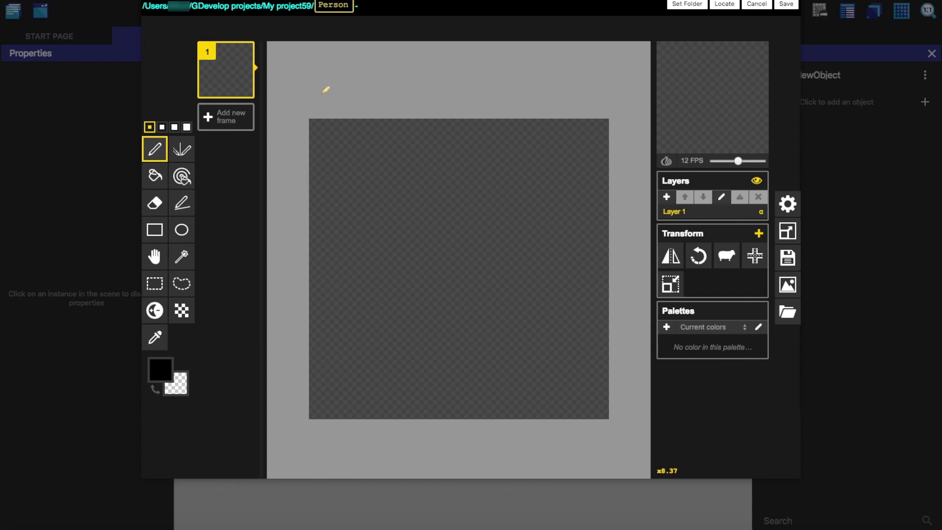
{"action": "left_click", "coordinate": [335, 8]}
{"action": "double_click", "coordinate": [335, 8]}
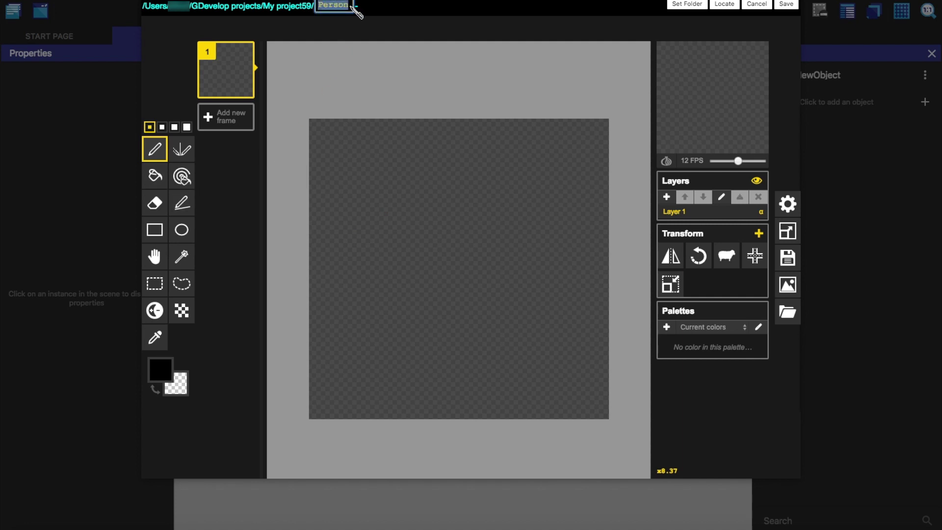
{"action": "left_click", "coordinate": [380, 17]}
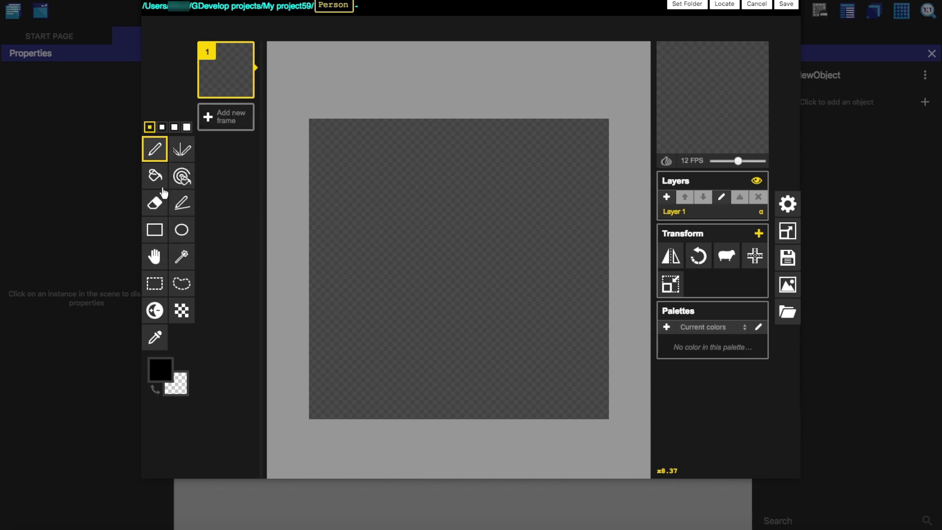
Draw a large circle filling the canvas and fill it solid black.
{"action": "left_click", "coordinate": [181, 230]}
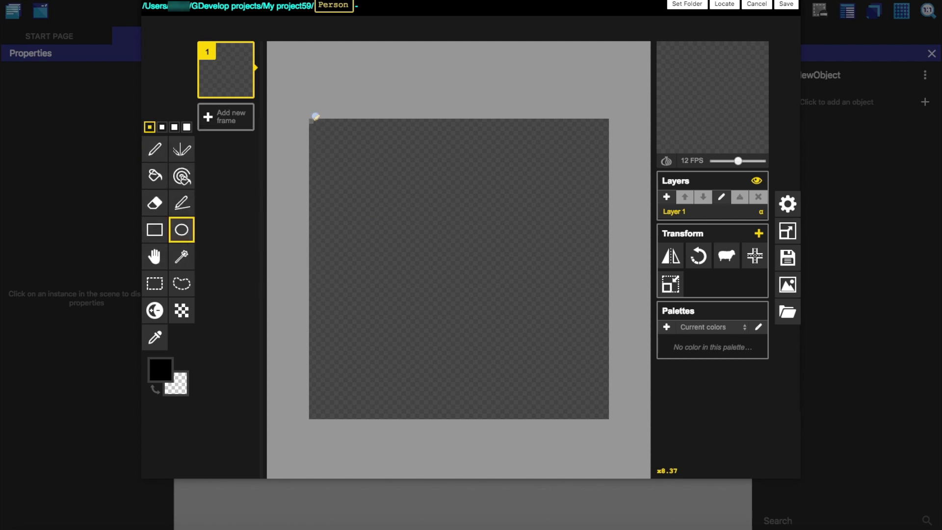
{"action": "left_click_drag", "start_coordinate": [316, 117], "coordinate": [607, 418]}
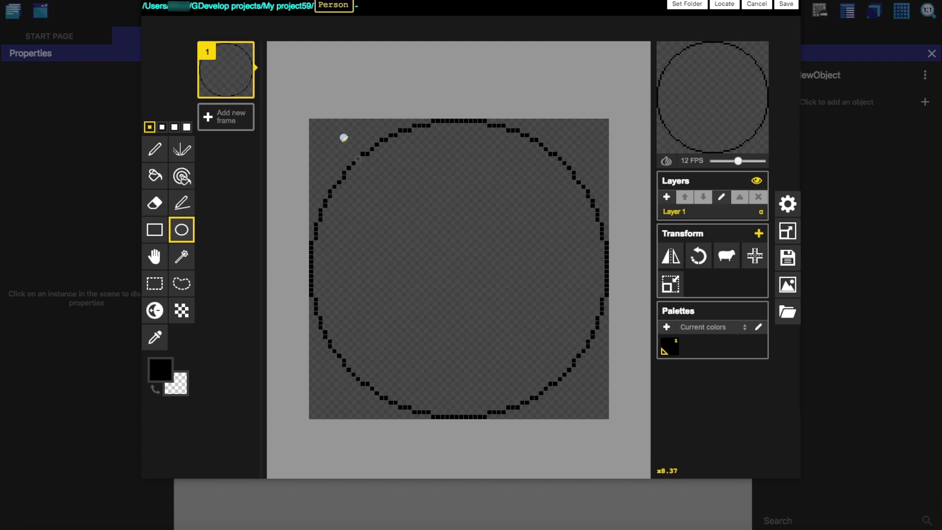
{"action": "left_click_drag", "start_coordinate": [317, 122], "coordinate": [613, 409]}
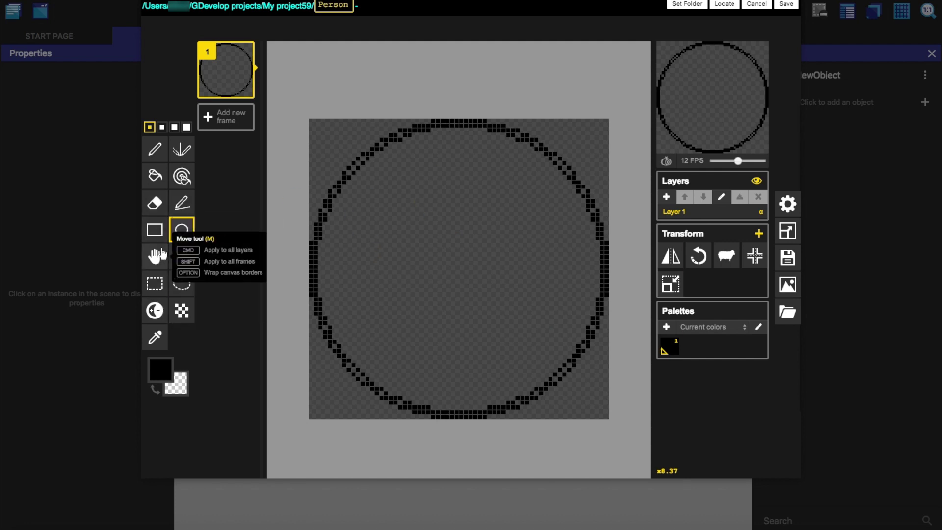
{"action": "left_click", "coordinate": [155, 176]}
{"action": "left_click", "coordinate": [350, 282]}
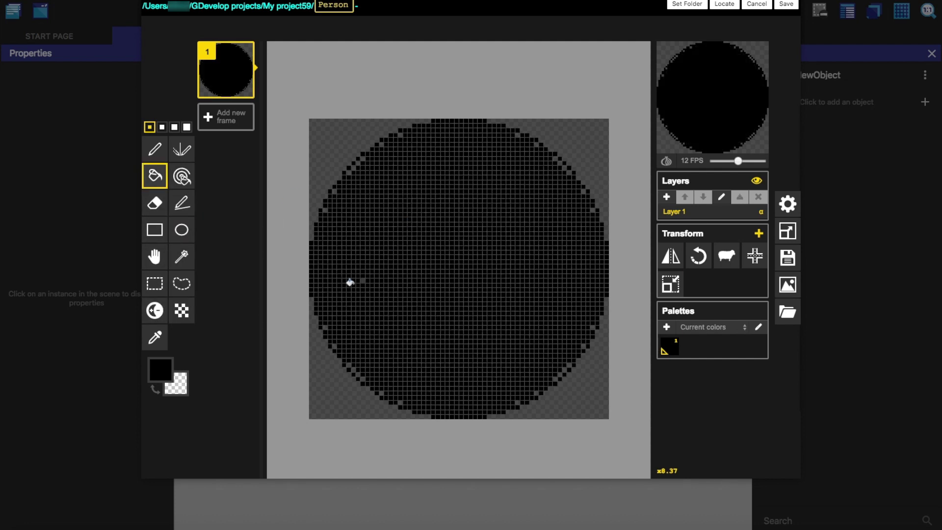
{"action": "scroll", "coordinate": [393, 142], "scroll_direction": "down", "scroll_amount": 1}
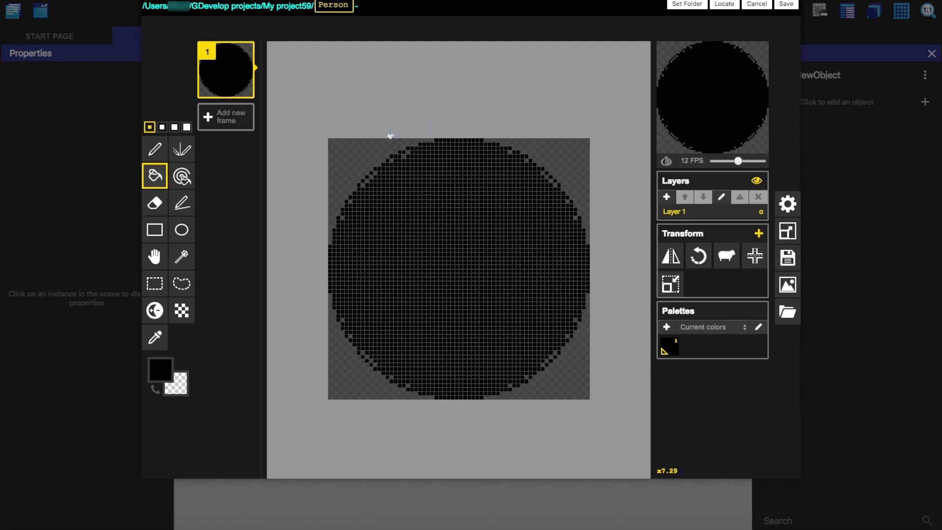
{"action": "scroll", "coordinate": [388, 137], "scroll_direction": "up", "scroll_amount": 5}
Paint black pixels into the stair-step gaps along the circle's lower-left and upper-right rim.
{"action": "left_click", "coordinate": [154, 149]}
{"action": "scroll", "coordinate": [362, 103], "scroll_direction": "down", "scroll_amount": 3}
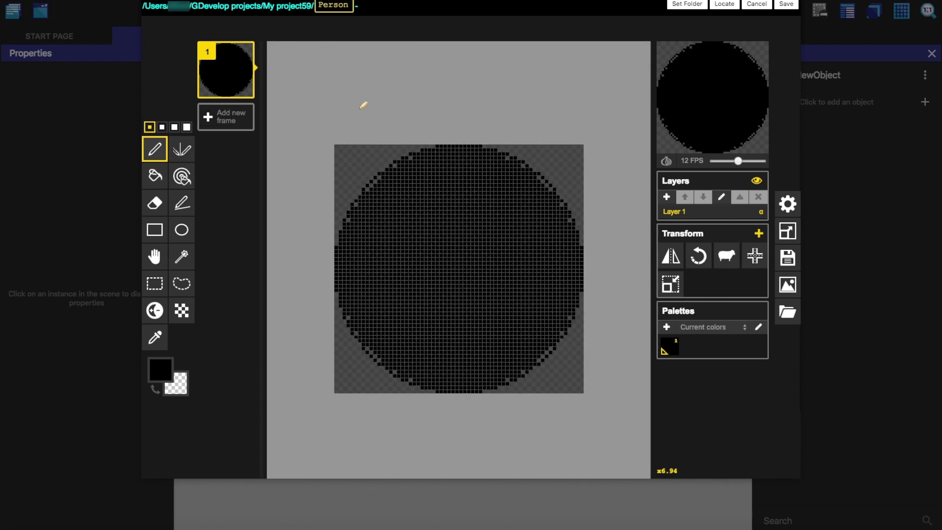
{"action": "scroll", "coordinate": [368, 105], "scroll_direction": "up", "scroll_amount": 2}
{"action": "mouse_move", "coordinate": [368, 63]}
{"action": "left_mouse_down"}
{"action": "mouse_move", "coordinate": [394, 48]}
{"action": "mouse_move", "coordinate": [384, 74]}
{"action": "mouse_move", "coordinate": [326, 106]}
{"action": "mouse_move", "coordinate": [324, 88]}
{"action": "mouse_move", "coordinate": [297, 114]}
{"action": "left_mouse_up"}
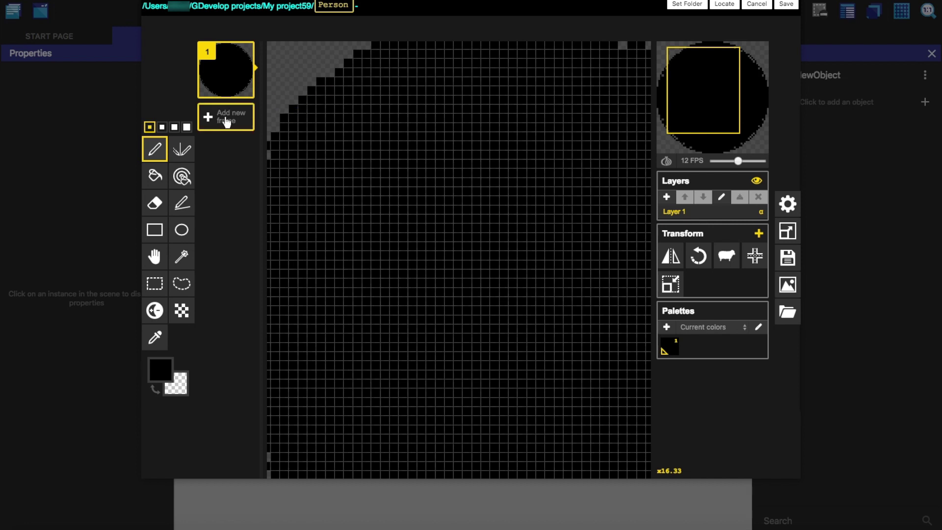
{"action": "scroll", "coordinate": [309, 132], "scroll_direction": "down", "scroll_amount": 2}
{"action": "scroll", "coordinate": [314, 179], "scroll_direction": "up", "scroll_amount": 2}
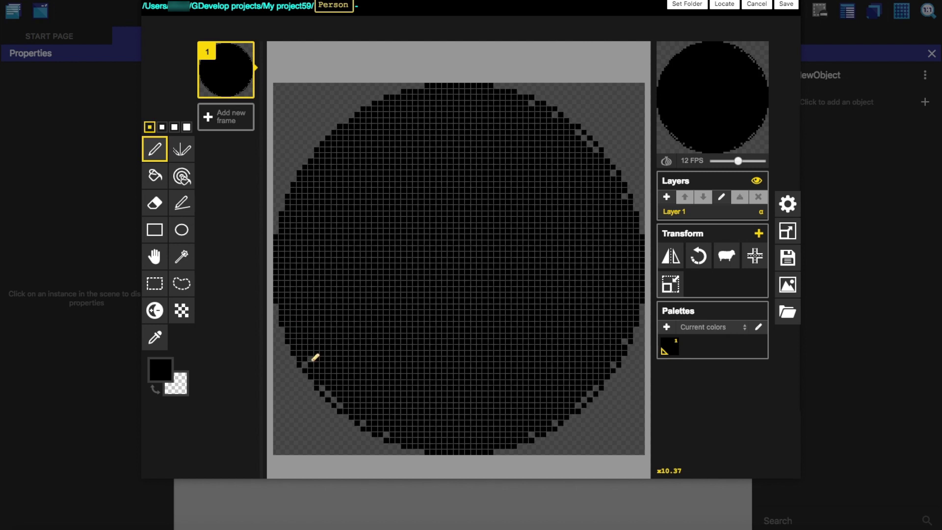
{"action": "mouse_move", "coordinate": [322, 390]}
{"action": "left_mouse_down"}
{"action": "mouse_move", "coordinate": [367, 413]}
{"action": "mouse_move", "coordinate": [367, 423]}
{"action": "left_mouse_up"}
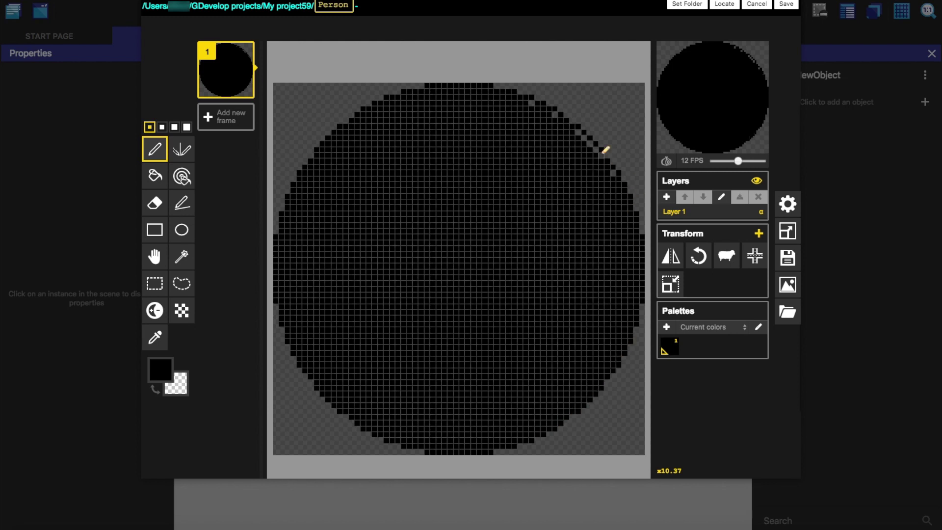
{"action": "left_click_drag", "start_coordinate": [603, 147], "coordinate": [532, 99]}
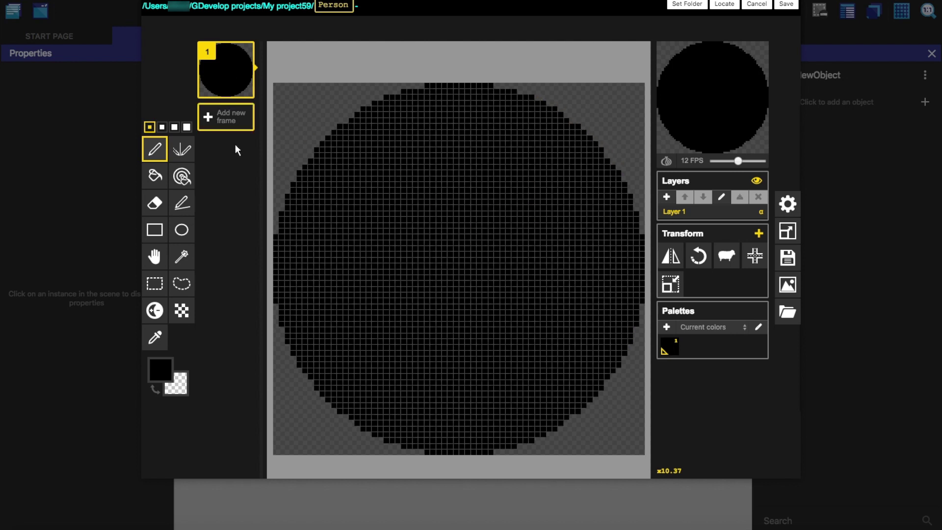
Add a second animation frame and lower the preview FPS to 3.
{"action": "left_click", "coordinate": [223, 119]}
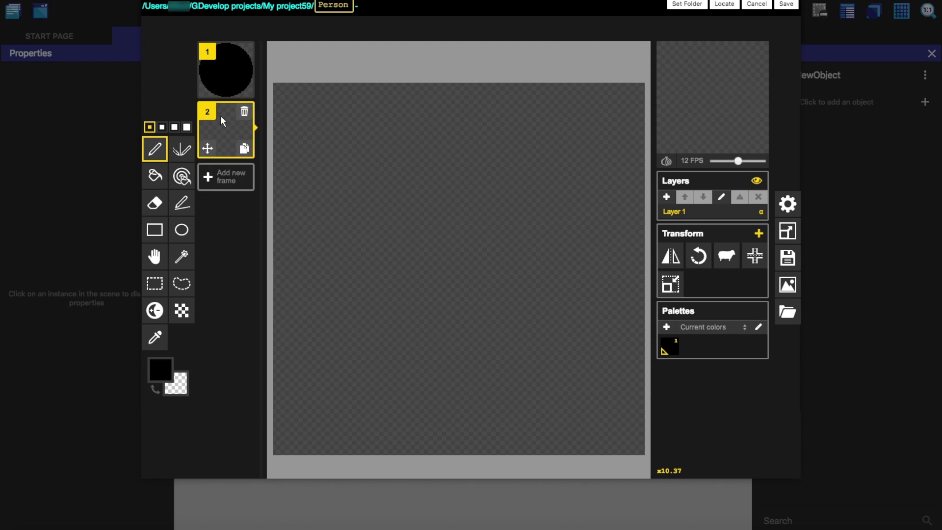
{"action": "mouse_move", "coordinate": [693, 137]}
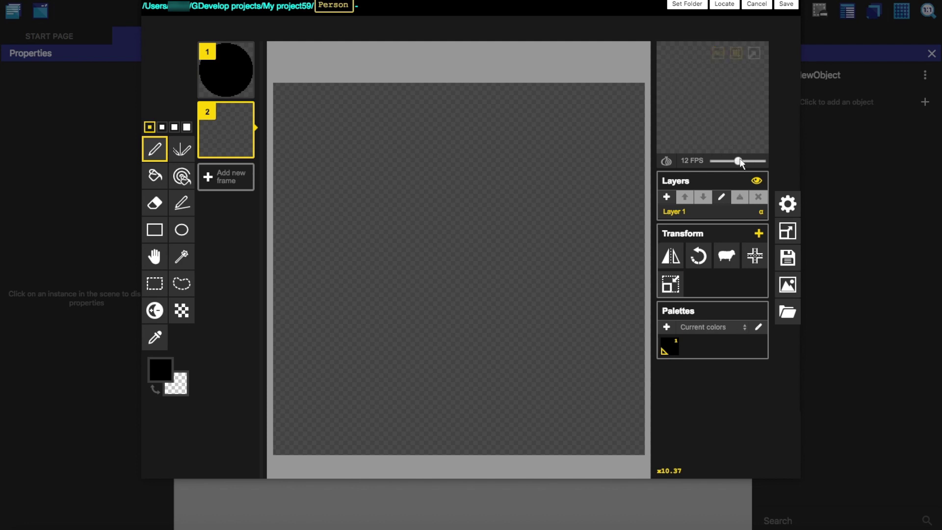
{"action": "left_click_drag", "start_coordinate": [738, 161], "coordinate": [720, 161]}
Draw a circle filling the new frame and fill it black.
{"action": "mouse_move", "coordinate": [231, 116]}
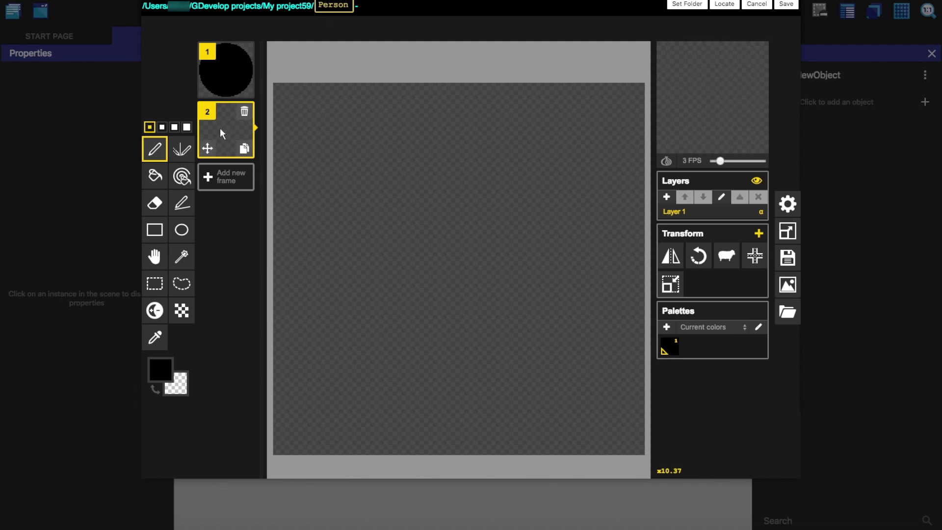
{"action": "left_click", "coordinate": [181, 229]}
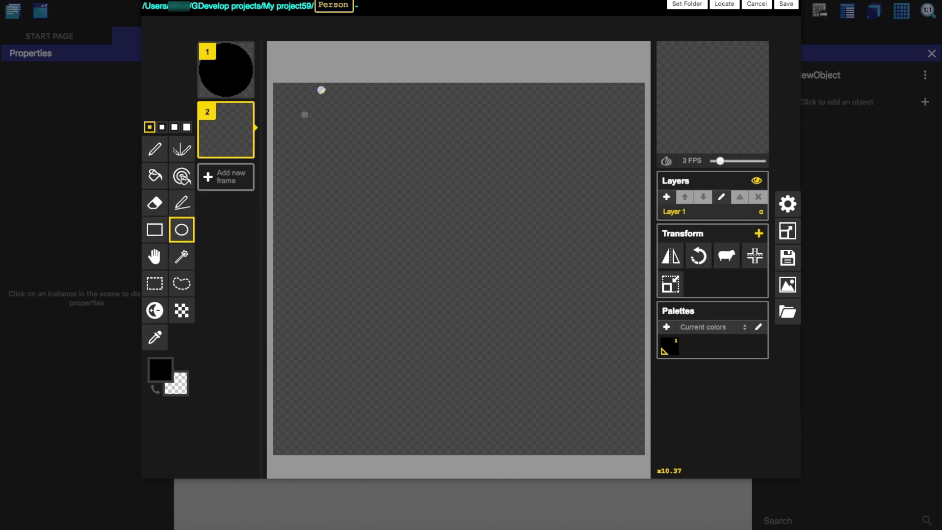
{"action": "left_click_drag", "start_coordinate": [278, 84], "coordinate": [642, 437]}
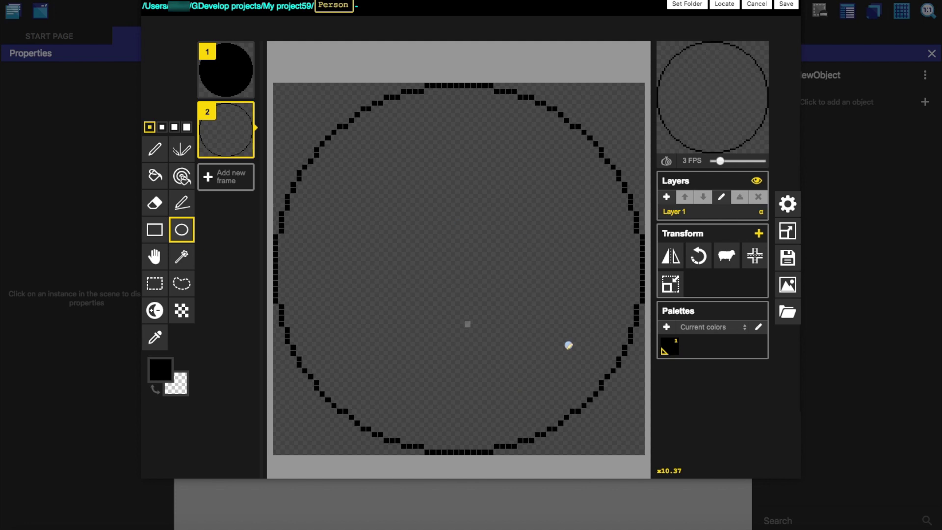
{"action": "mouse_move", "coordinate": [730, 81]}
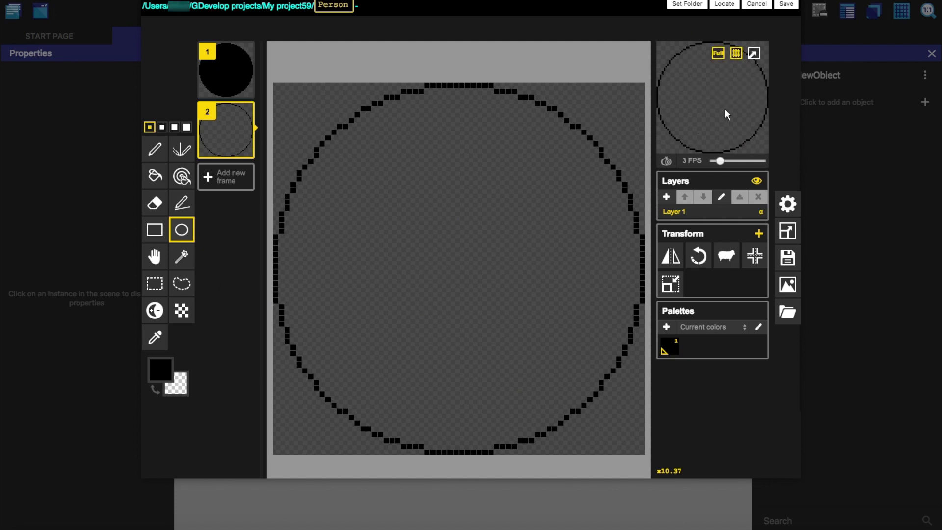
{"action": "left_click", "coordinate": [155, 182]}
{"action": "left_click", "coordinate": [443, 222]}
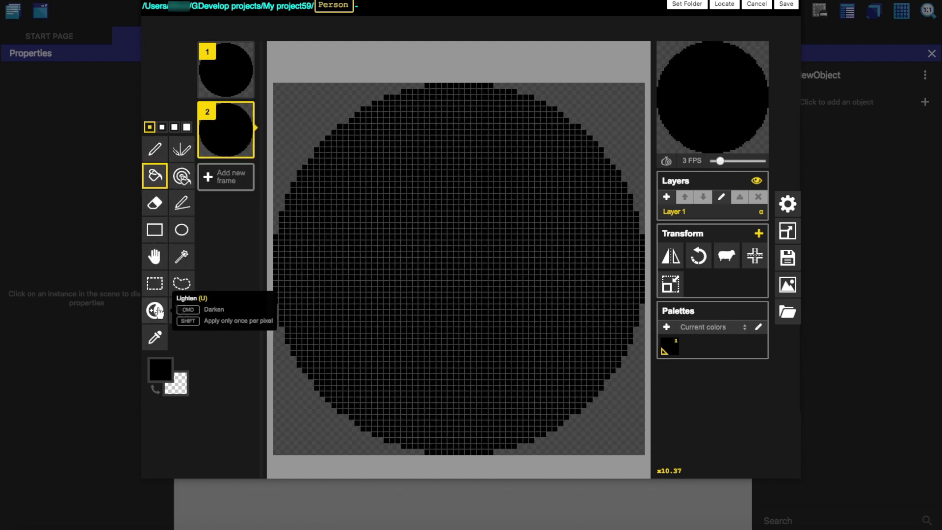
Erase a chunk from the circle's top-left with the largest eraser and save the frames.
{"action": "left_click", "coordinate": [155, 202]}
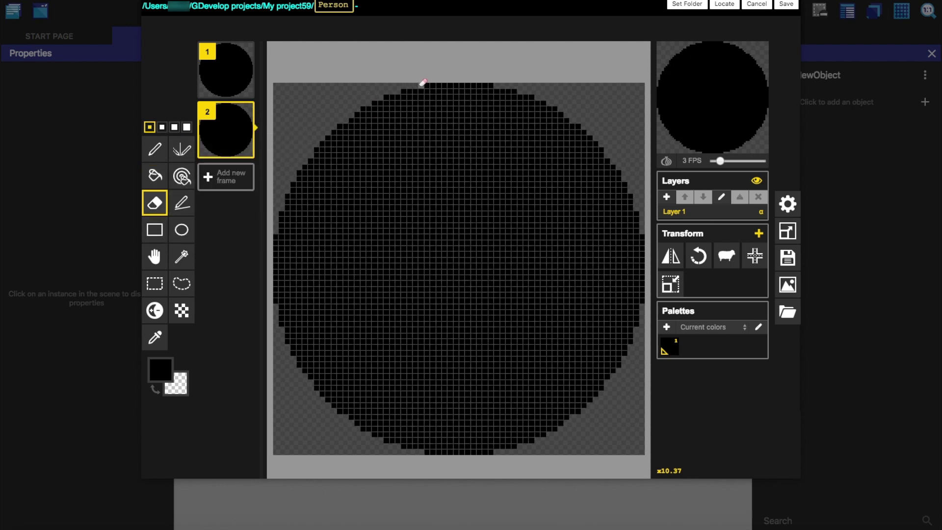
{"action": "left_click", "coordinate": [186, 127]}
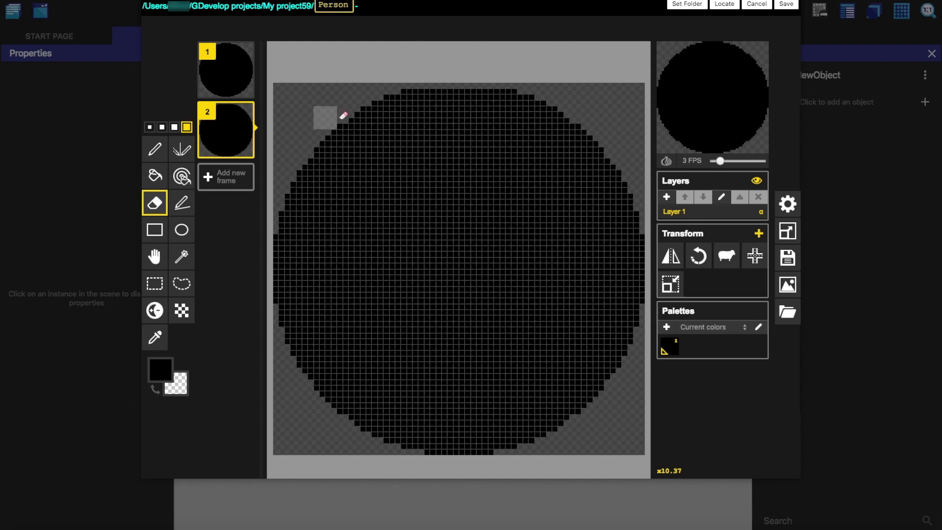
{"action": "mouse_move", "coordinate": [382, 108]}
{"action": "left_mouse_down"}
{"action": "mouse_move", "coordinate": [371, 91]}
{"action": "mouse_move", "coordinate": [343, 92]}
{"action": "mouse_move", "coordinate": [573, 99]}
{"action": "left_mouse_up"}
{"action": "mouse_move", "coordinate": [709, 47]}
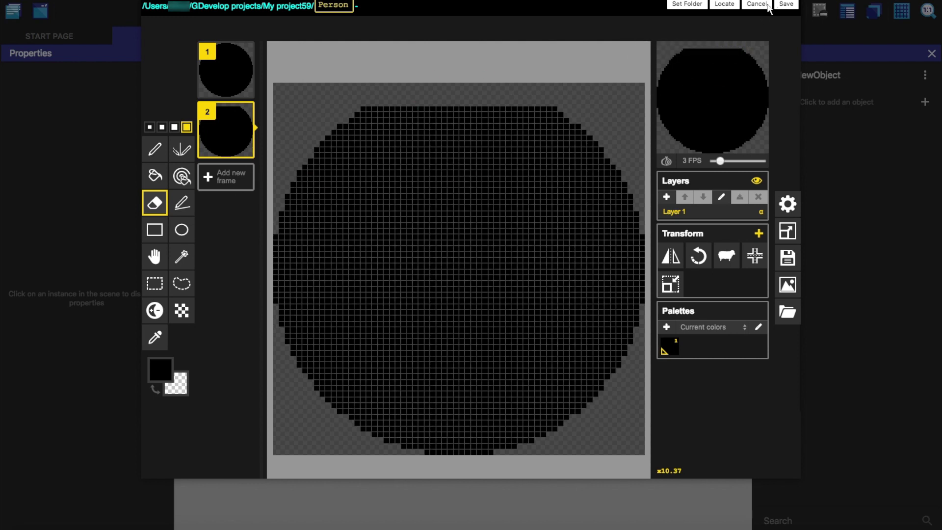
{"action": "left_click", "coordinate": [786, 5]}
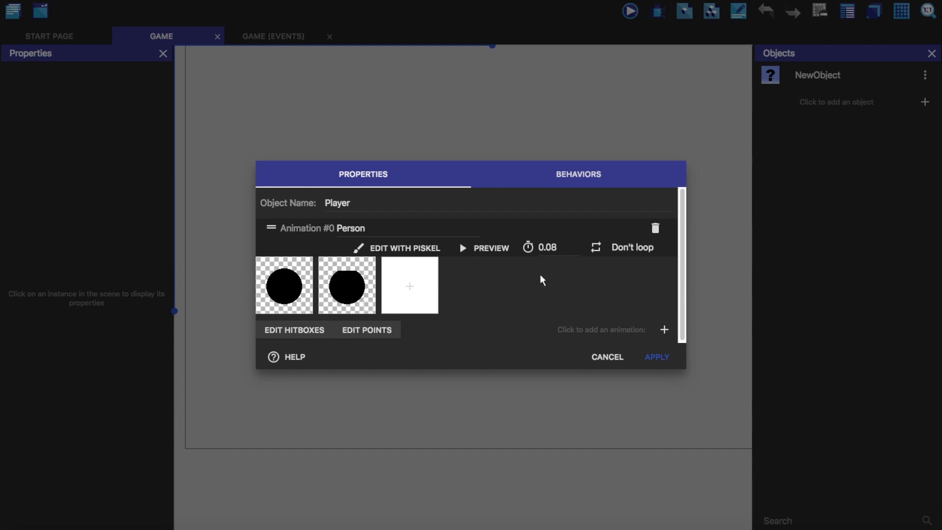
Preview the Person animation, then switch it from Don't loop to Loop.
{"action": "left_click", "coordinate": [487, 248]}
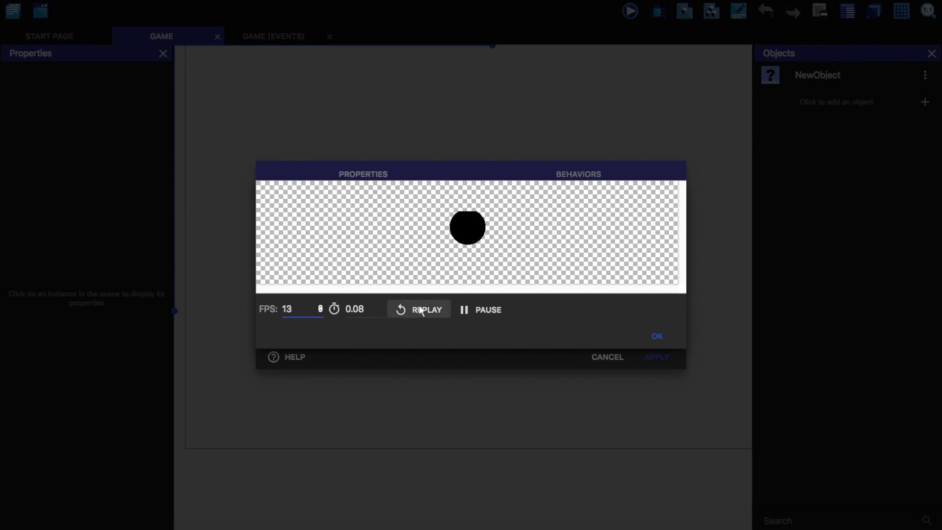
{"action": "left_click", "coordinate": [672, 341]}
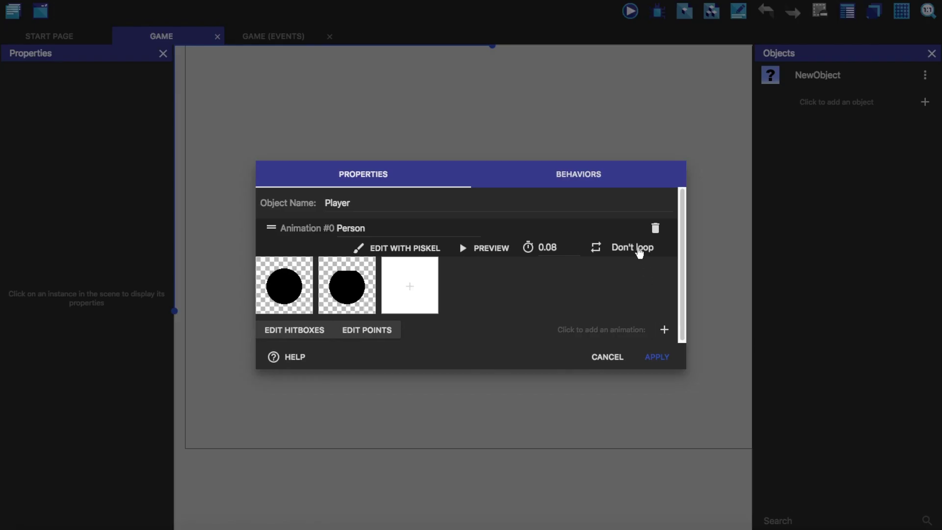
{"action": "left_click", "coordinate": [638, 247]}
Set the Person animation to 7 FPS, about 0.14 s per frame.
{"action": "left_click", "coordinate": [495, 249]}
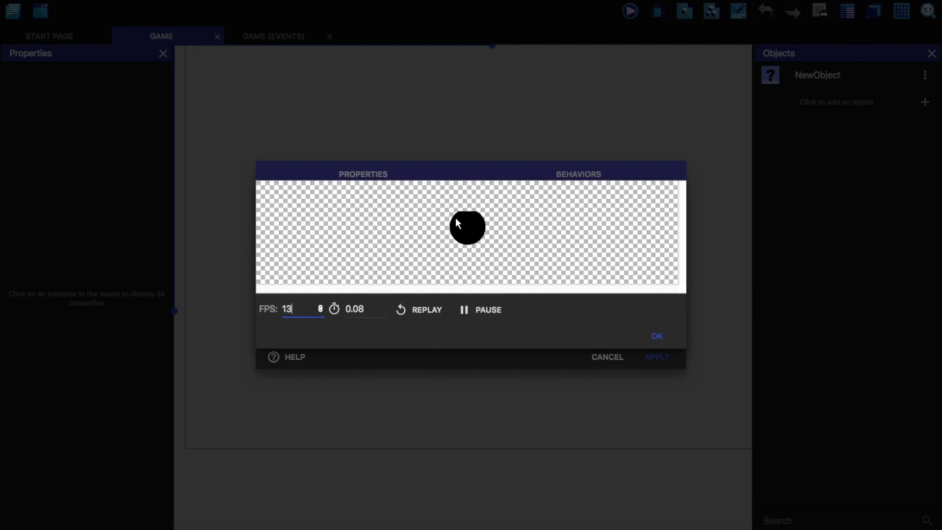
{"action": "double_click", "coordinate": [286, 310]}
{"action": "type", "text": "7"}
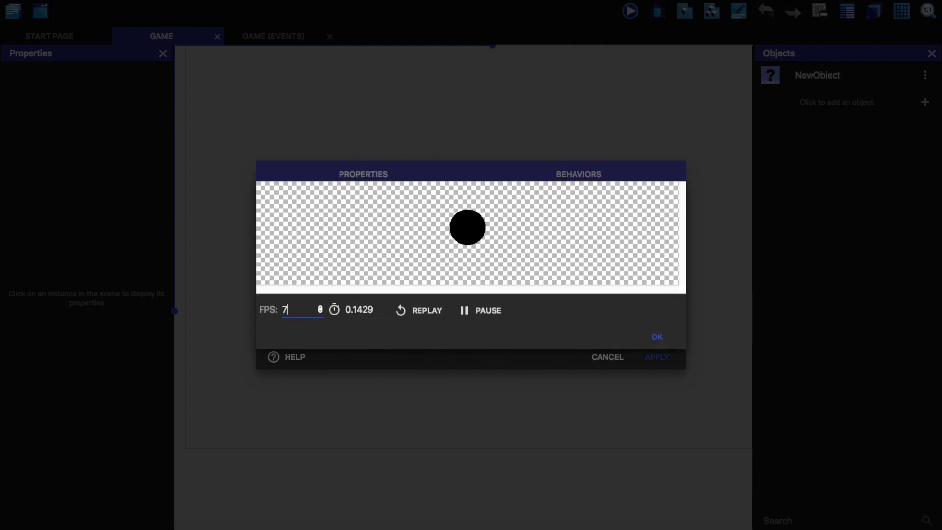
{"action": "left_click", "coordinate": [381, 313]}
{"action": "key", "text": "BackSpace"}
{"action": "key", "text": "BackSpace"}
{"action": "left_click", "coordinate": [658, 338]}
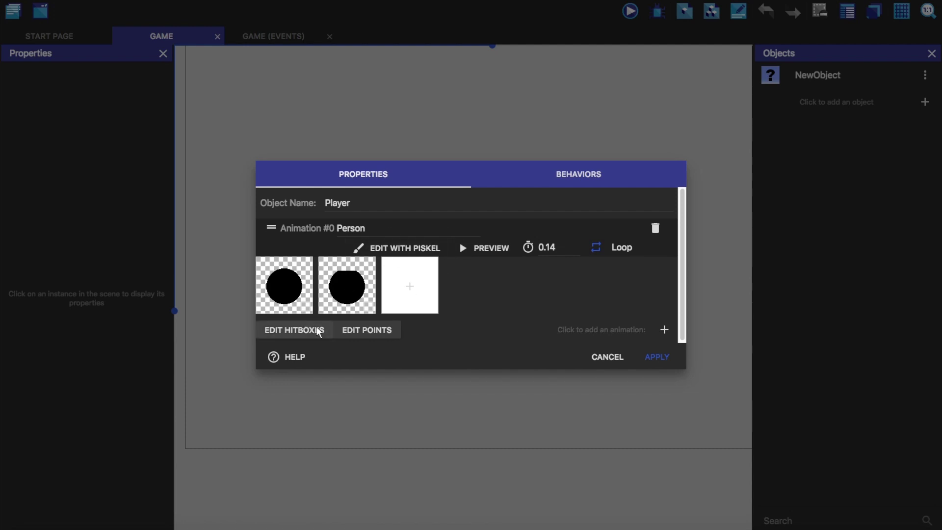
{"action": "left_click", "coordinate": [300, 331]}
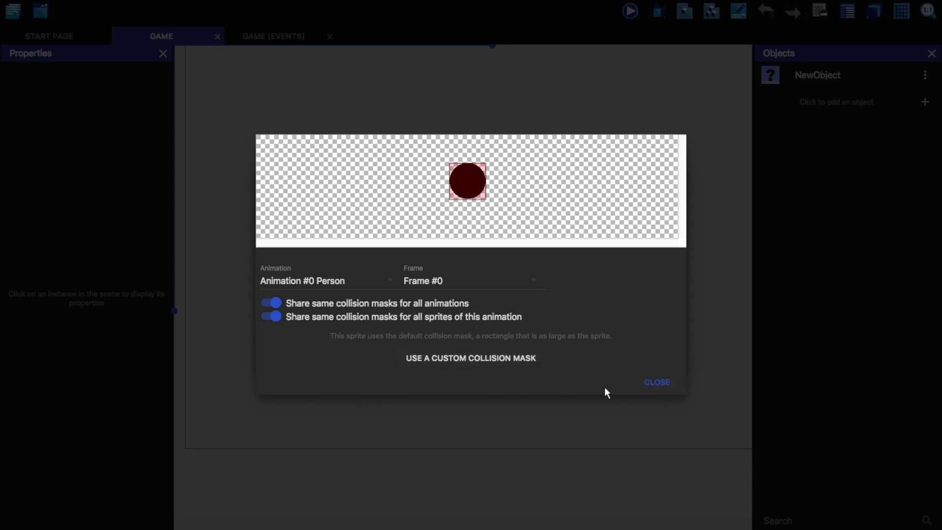
{"action": "left_click", "coordinate": [642, 385]}
{"action": "left_click", "coordinate": [377, 331]}
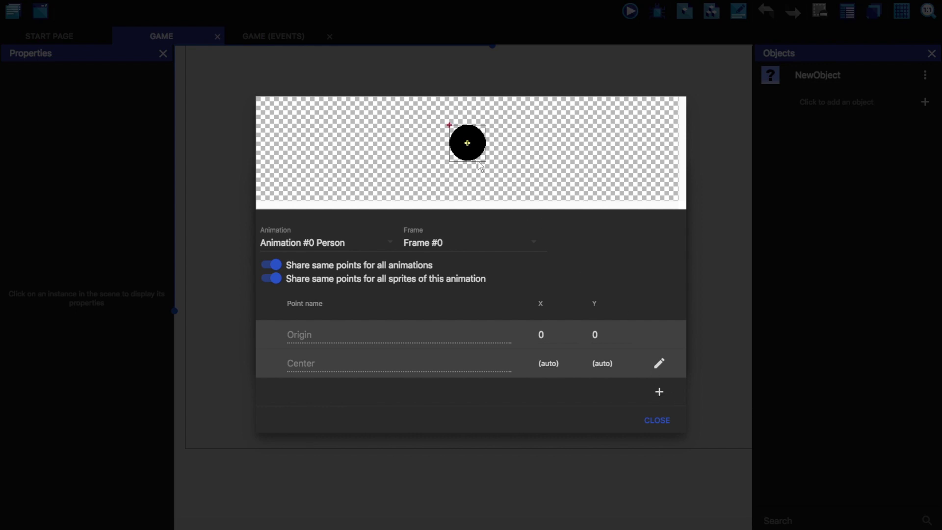
{"action": "left_click", "coordinate": [647, 420]}
Apply the Player object's settings and place one Player instance at X 346, Y 216.
{"action": "left_click", "coordinate": [656, 364]}
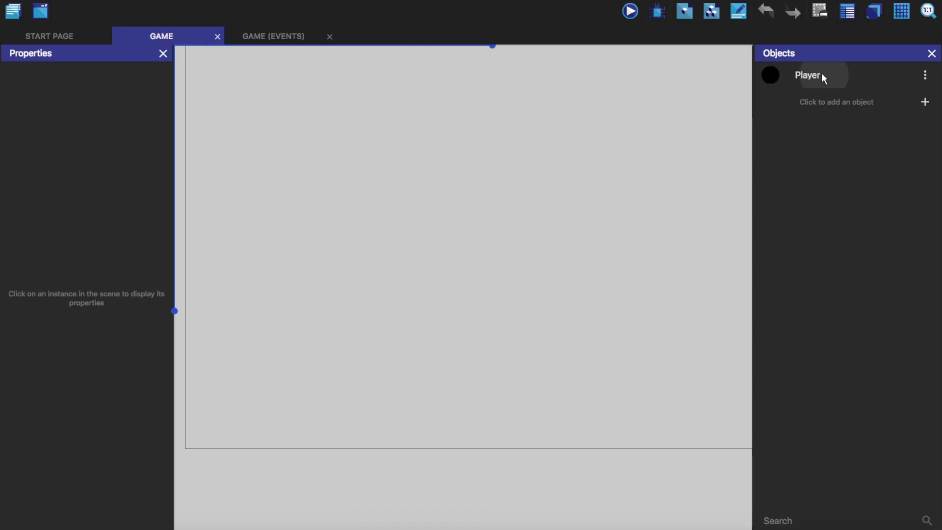
{"action": "left_click_drag", "start_coordinate": [822, 72], "coordinate": [401, 179]}
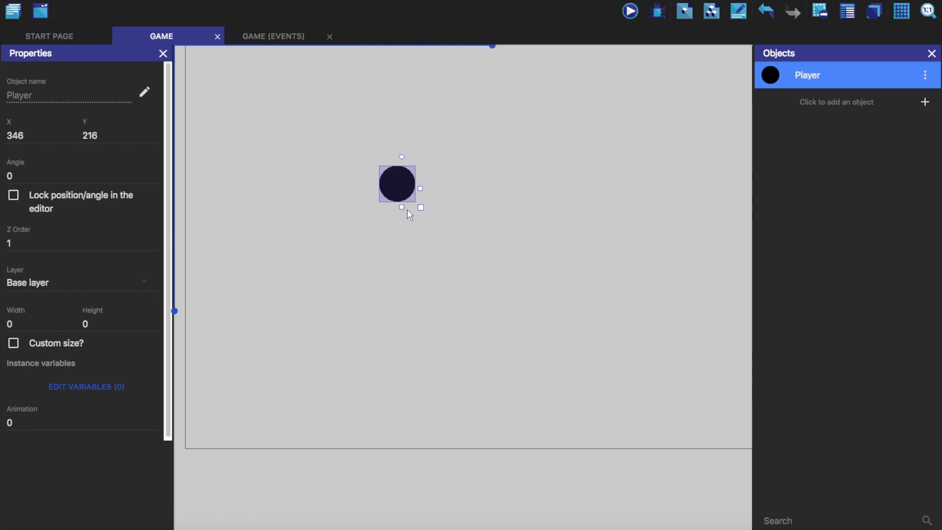
Stretch the Player ball wider and taller, undoing each stretch.
{"action": "left_click_drag", "start_coordinate": [420, 188], "coordinate": [530, 193]}
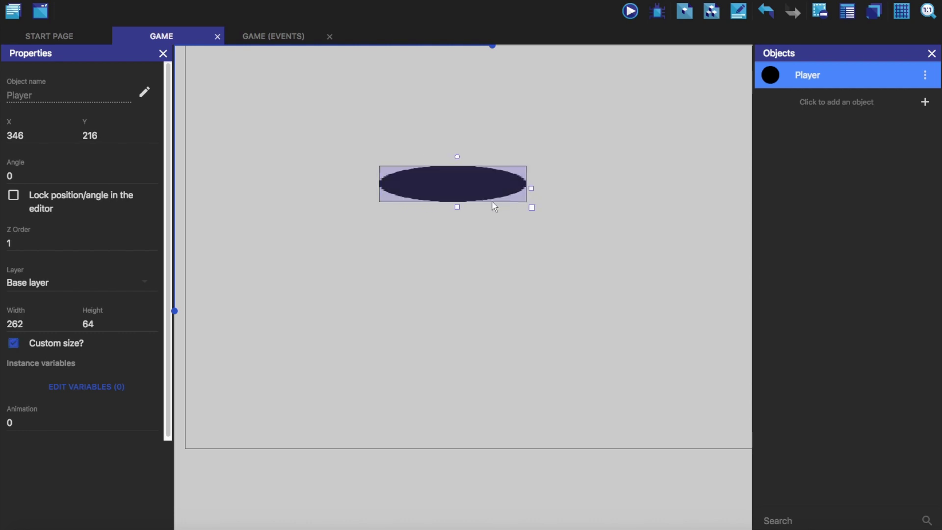
{"action": "key", "text": "ctrl+z"}
{"action": "left_click_drag", "start_coordinate": [402, 207], "coordinate": [559, 352]}
{"action": "key", "text": "ctrl+z"}
{"action": "key", "text": "ctrl+z"}
Rotate the Player ball, then undo the rotation to keep angle 0.
{"action": "left_click", "coordinate": [402, 169]}
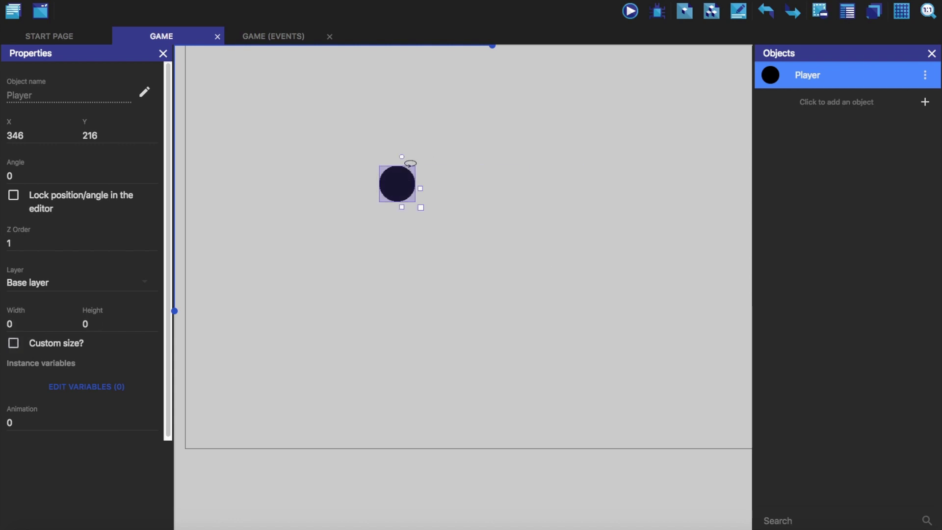
{"action": "mouse_move", "coordinate": [410, 163]}
{"action": "left_mouse_down"}
{"action": "mouse_move", "coordinate": [408, 139]}
{"action": "mouse_move", "coordinate": [405, 157]}
{"action": "left_mouse_up"}
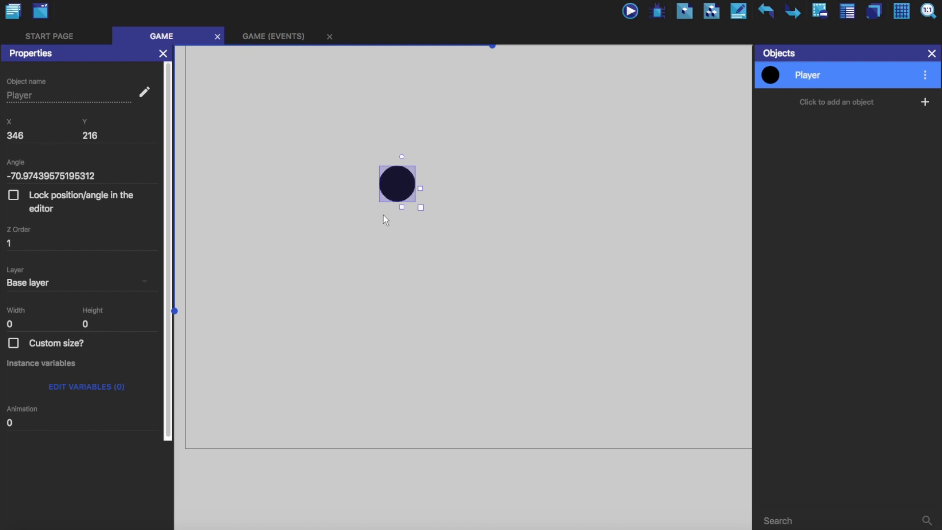
{"action": "key", "text": "ctrl+z"}
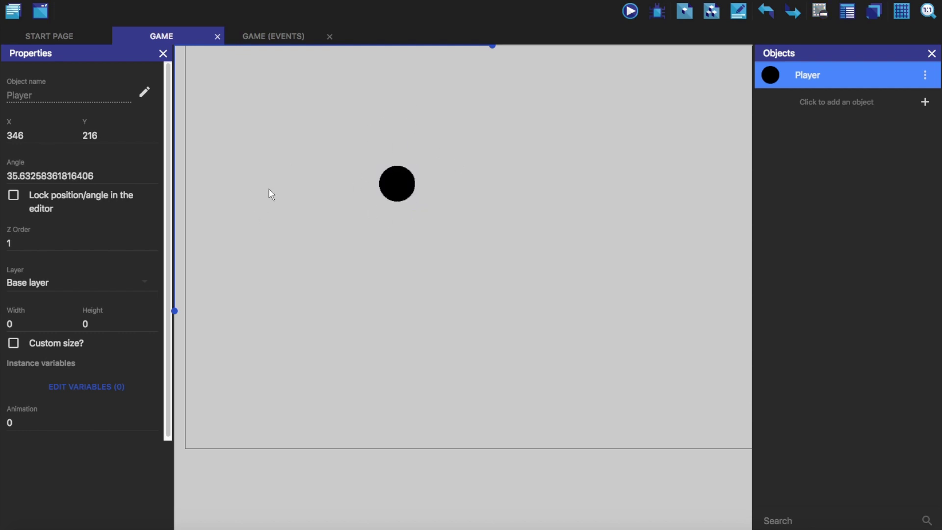
{"action": "left_click", "coordinate": [404, 185]}
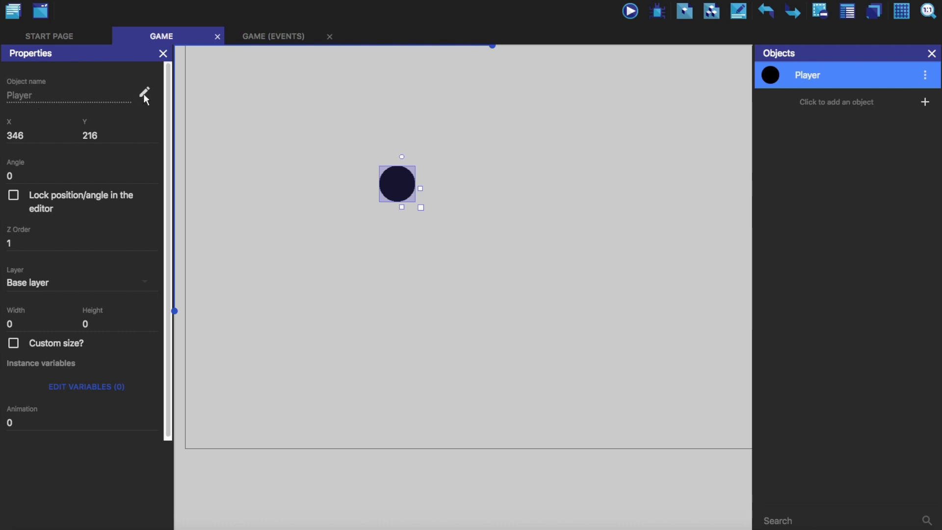
Set the Player's Y position to 220 and drag the ball toward the scene centre.
{"action": "double_click", "coordinate": [16, 139]}
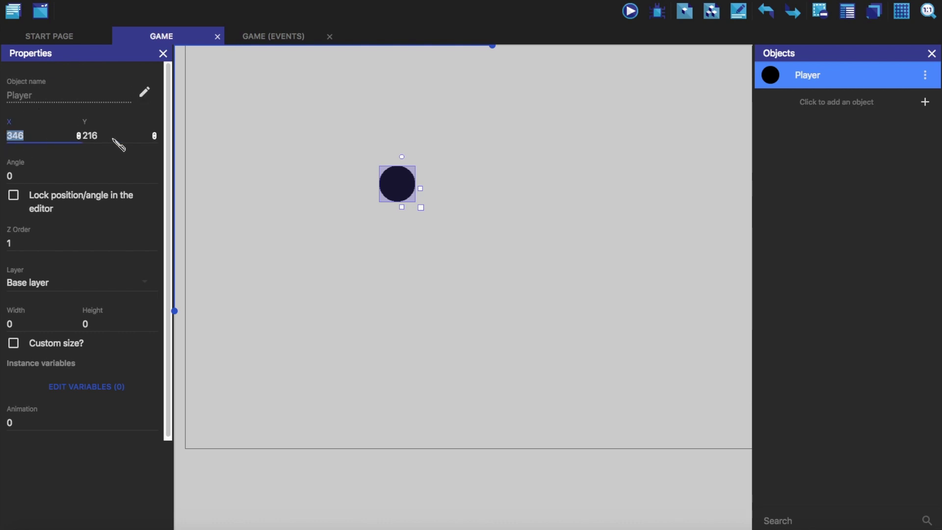
{"action": "left_click_drag", "start_coordinate": [99, 137], "coordinate": [88, 136]}
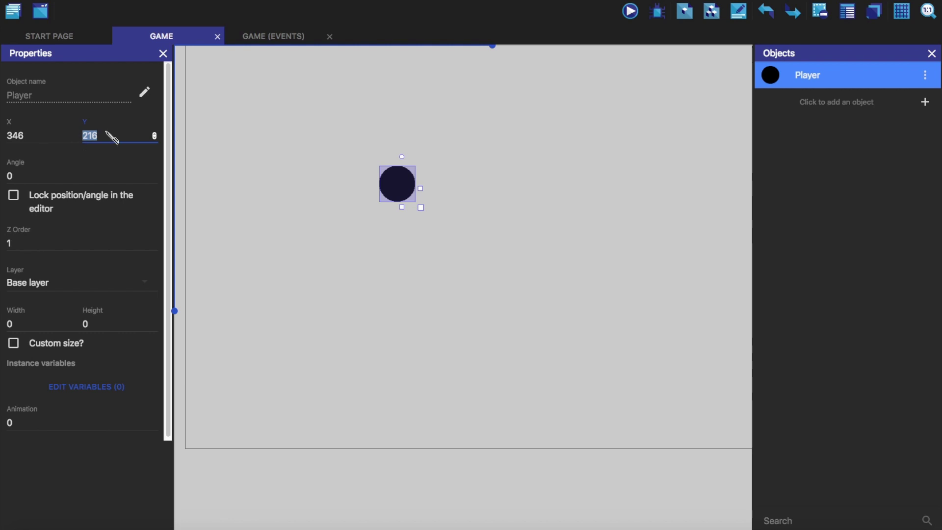
{"action": "left_click", "coordinate": [67, 111]}
{"action": "left_click_drag", "start_coordinate": [99, 137], "coordinate": [83, 137]}
{"action": "type", "text": "220"}
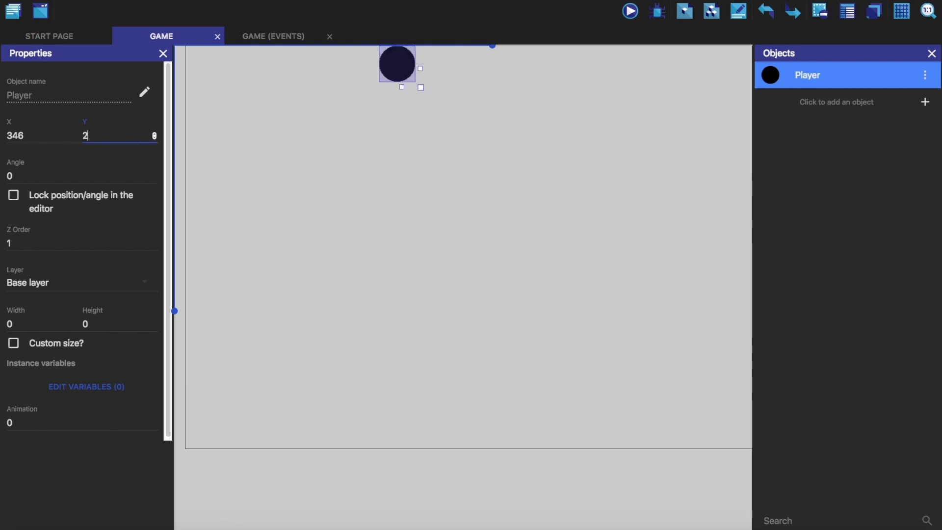
{"action": "left_click", "coordinate": [326, 213]}
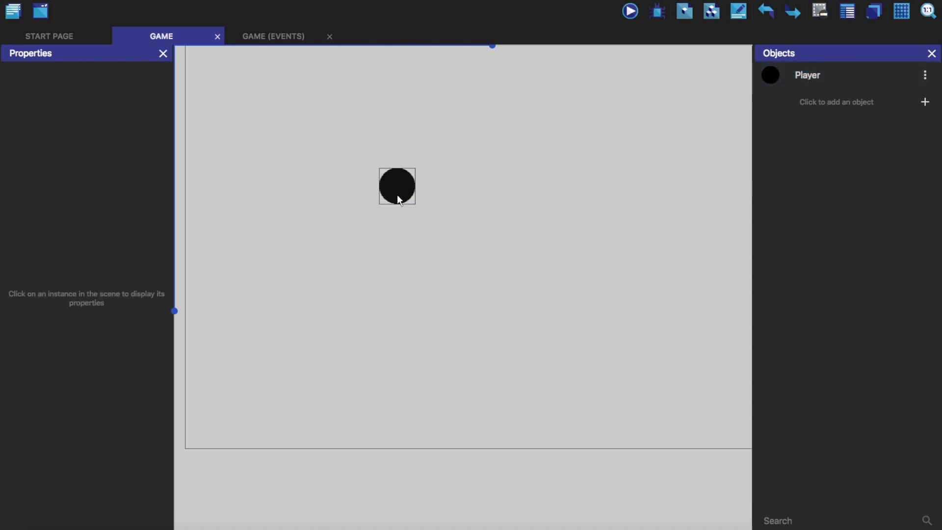
{"action": "left_click_drag", "start_coordinate": [397, 195], "coordinate": [491, 233]}
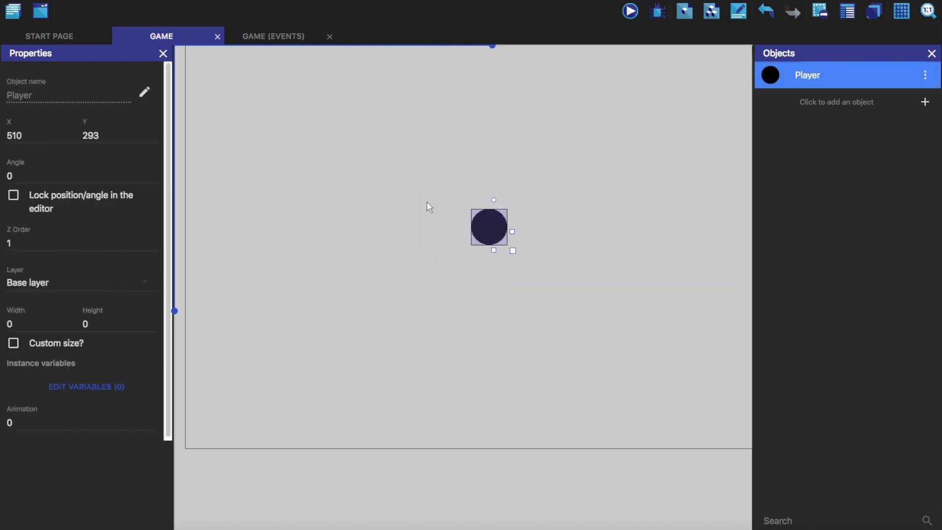
Lock the Player's position and angle, then unlock it again.
{"action": "left_click", "coordinate": [36, 180]}
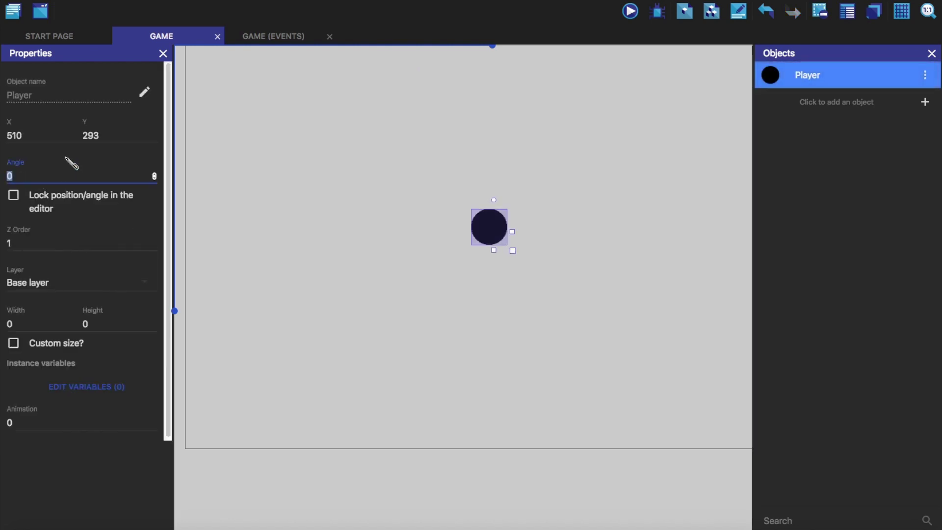
{"action": "left_click", "coordinate": [14, 194]}
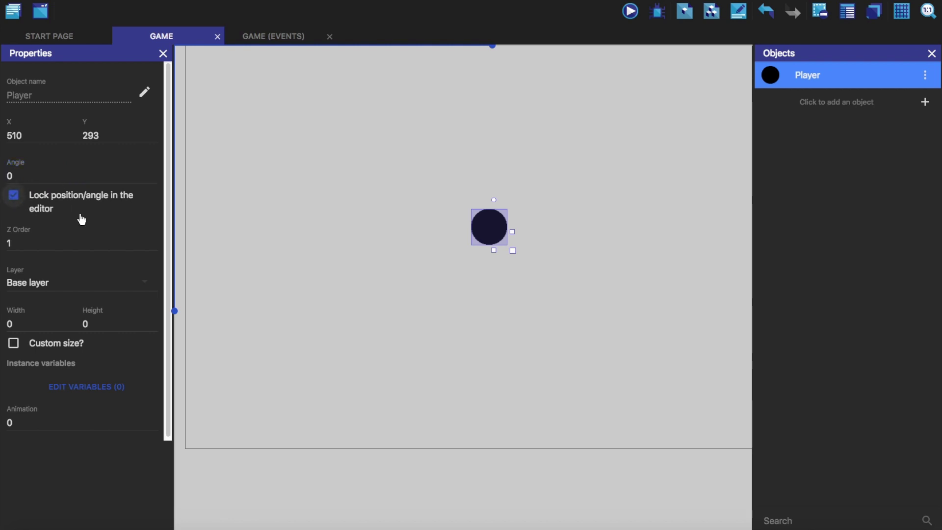
{"action": "left_click", "coordinate": [485, 226]}
{"action": "left_click_drag", "start_coordinate": [466, 185], "coordinate": [570, 267]}
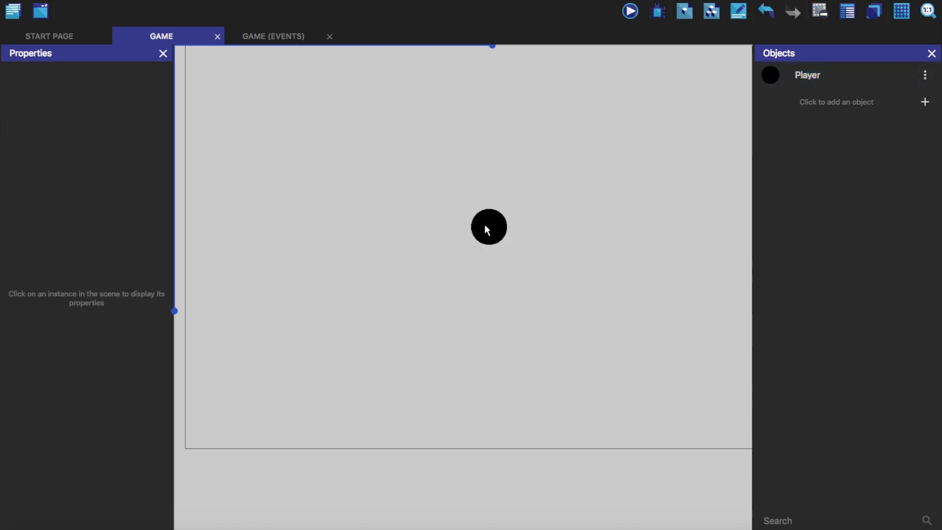
{"action": "left_click_drag", "start_coordinate": [468, 198], "coordinate": [570, 269]}
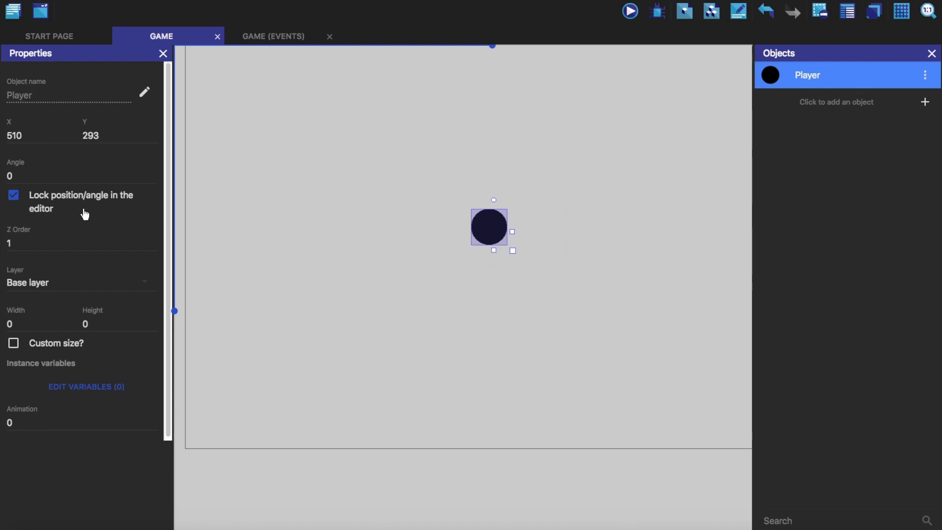
{"action": "left_click", "coordinate": [53, 204]}
{"action": "left_click", "coordinate": [304, 263]}
Drag the Player ball to X 465, Y 327 and review its Z order and layer.
{"action": "left_click_drag", "start_coordinate": [494, 229], "coordinate": [468, 245]}
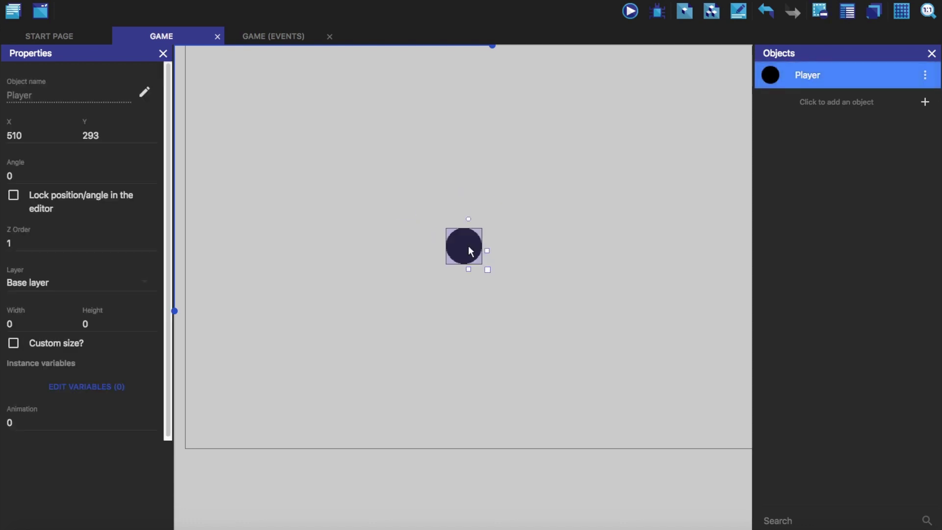
{"action": "left_click", "coordinate": [30, 248]}
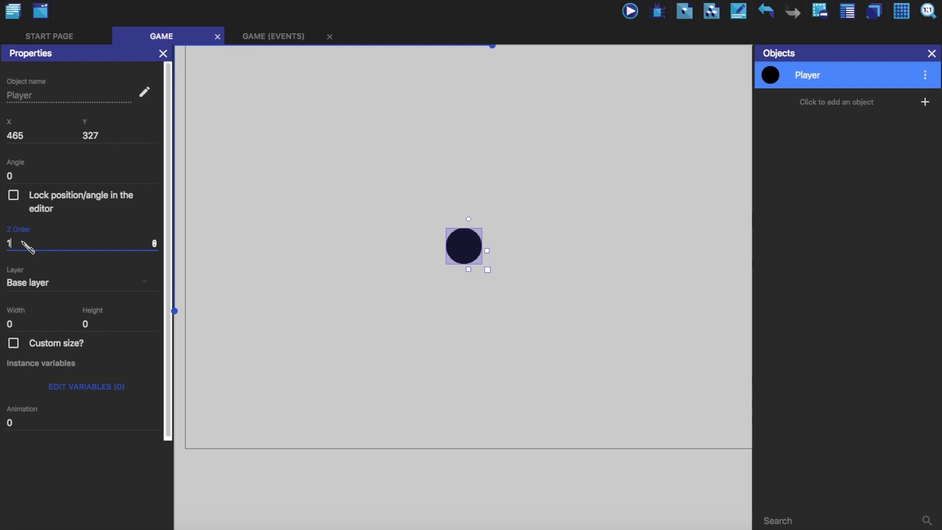
{"action": "left_click", "coordinate": [49, 283]}
{"action": "left_click", "coordinate": [649, 96]}
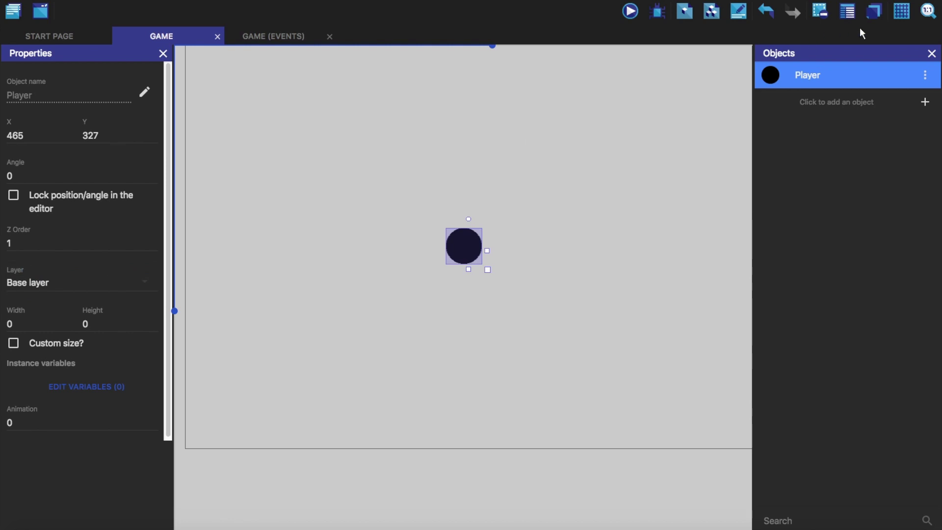
{"action": "left_click", "coordinate": [872, 11]}
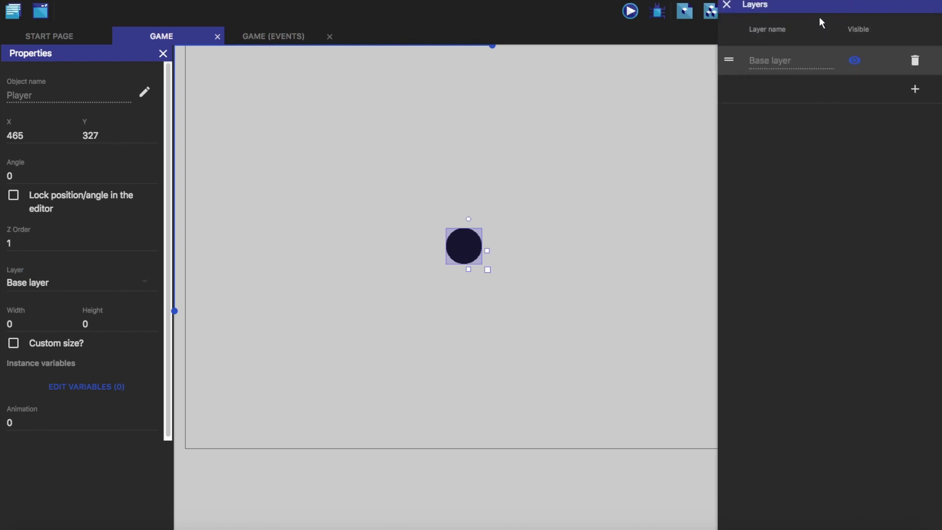
{"action": "left_click", "coordinate": [916, 91]}
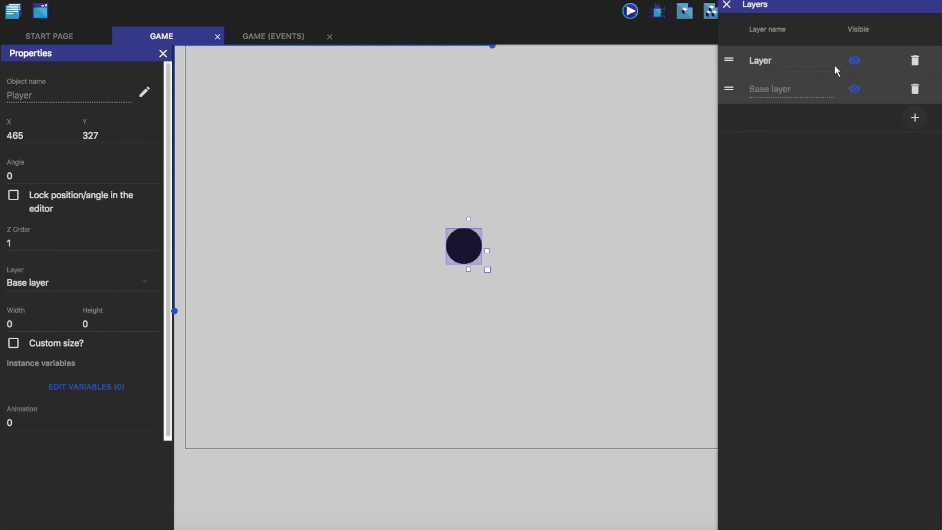
{"action": "left_click_drag", "start_coordinate": [812, 69], "coordinate": [742, 63]}
{"action": "type", "text": "GUI"}
{"action": "key", "text": "Return"}
{"action": "left_click", "coordinate": [915, 61]}
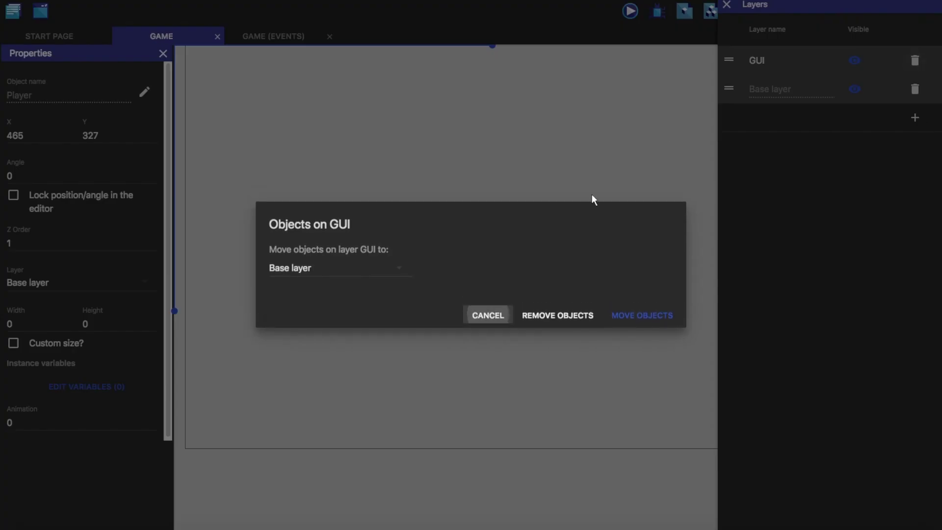
{"action": "left_click", "coordinate": [560, 316]}
{"action": "left_click", "coordinate": [727, 5]}
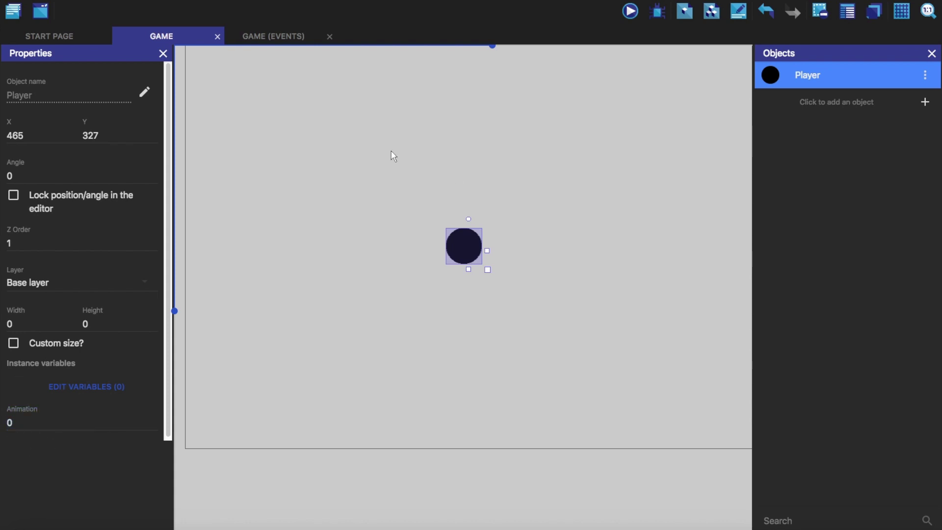
{"action": "left_click", "coordinate": [631, 11]}
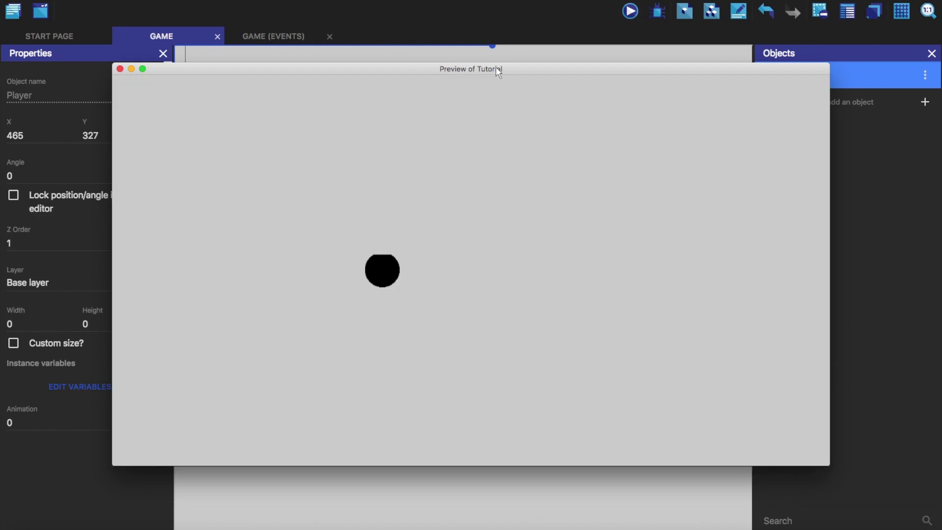
{"action": "left_click_drag", "start_coordinate": [499, 73], "coordinate": [464, 68]}
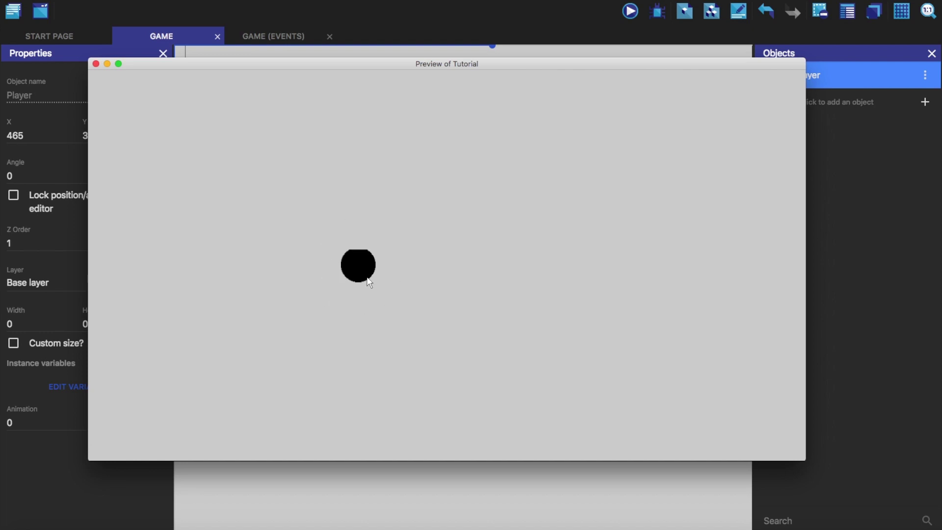
{"action": "left_click", "coordinate": [96, 64]}
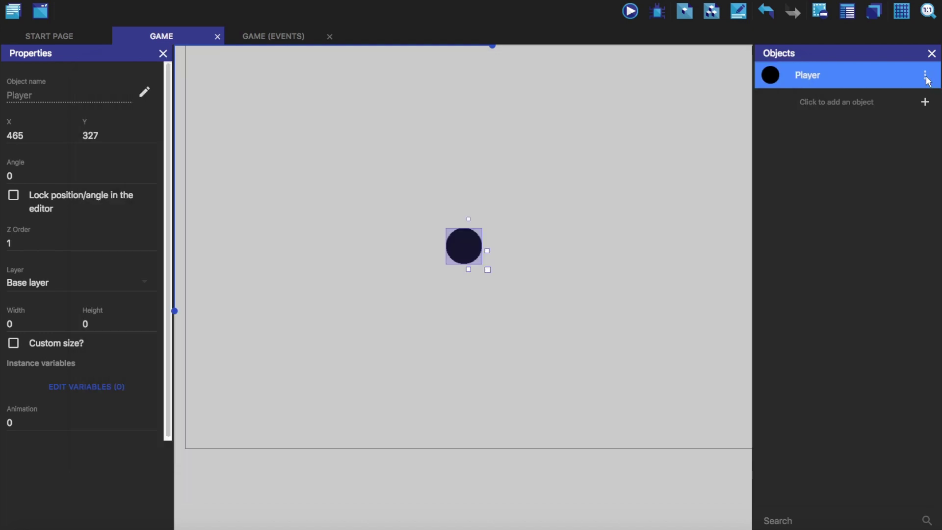
Open the Player object's editor and add a new animation.
{"action": "left_click", "coordinate": [926, 75]}
{"action": "left_click", "coordinate": [702, 150]}
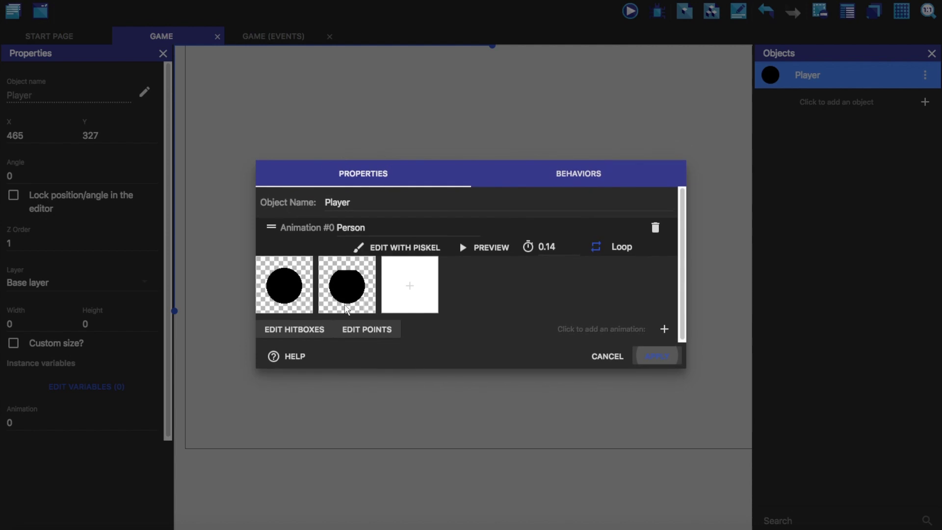
{"action": "left_click", "coordinate": [665, 329]}
Duplicate a Person frame, then delete the extra copy.
{"action": "right_click", "coordinate": [288, 248]}
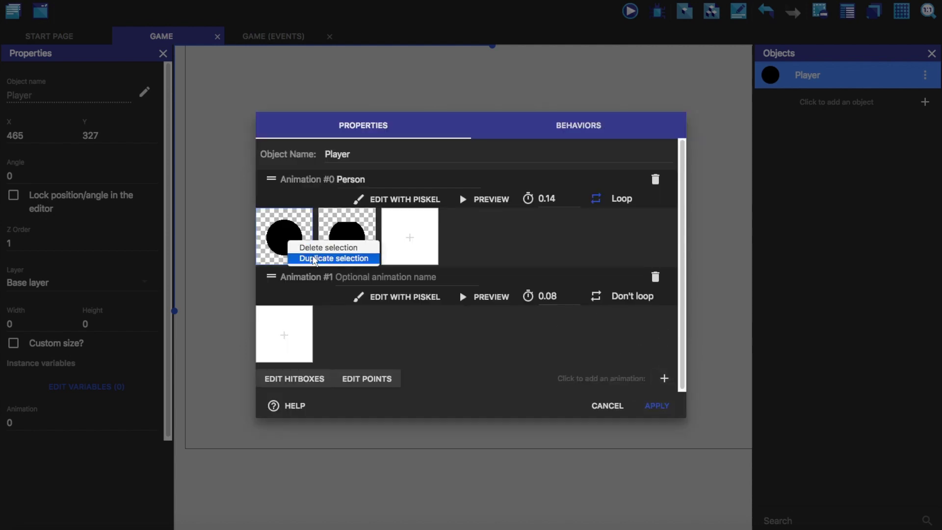
{"action": "left_click", "coordinate": [314, 259]}
{"action": "left_click_drag", "start_coordinate": [346, 227], "coordinate": [353, 340]}
{"action": "right_click", "coordinate": [349, 248]}
{"action": "left_click", "coordinate": [368, 255]}
{"action": "right_click", "coordinate": [352, 233]}
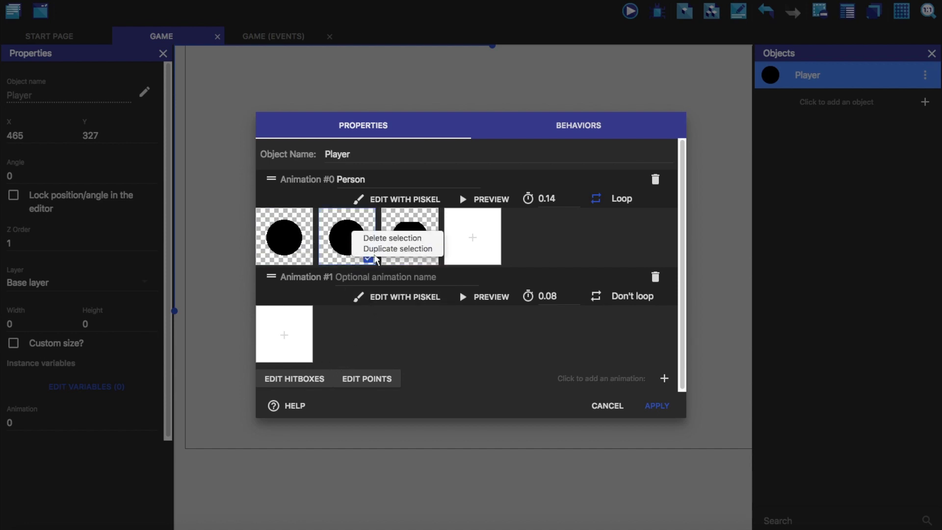
{"action": "left_click", "coordinate": [395, 239]}
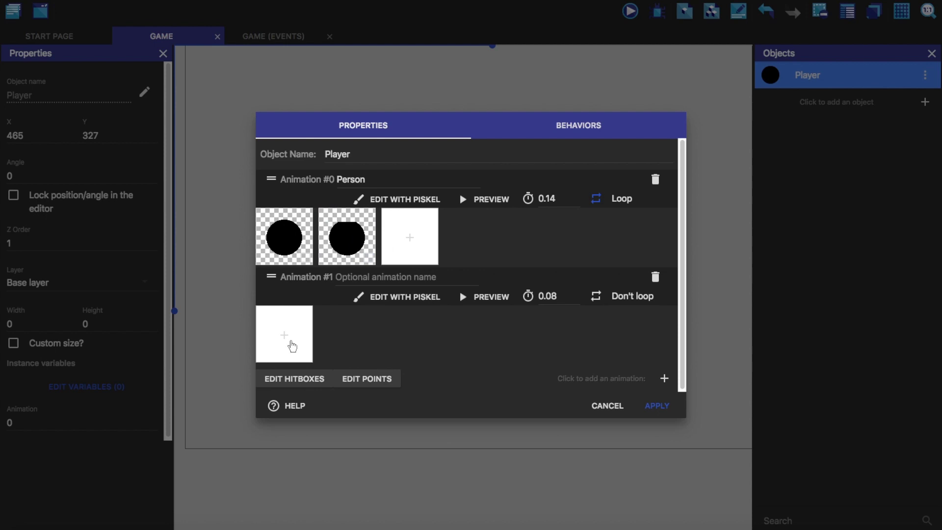
In Piskel, draw a circle for Animation #1, fill it solid black, and save.
{"action": "left_click", "coordinate": [414, 298]}
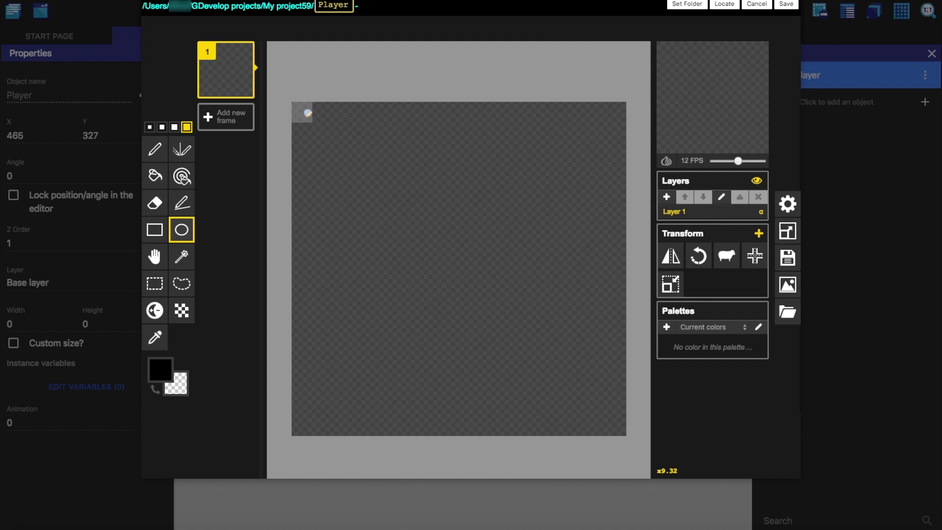
{"action": "left_click_drag", "start_coordinate": [302, 113], "coordinate": [617, 427]}
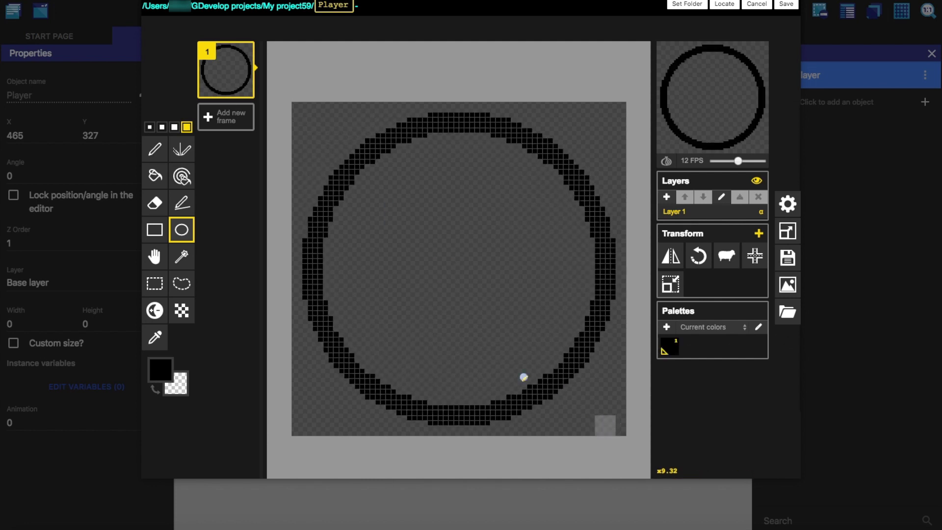
{"action": "left_click", "coordinate": [155, 176]}
{"action": "left_click", "coordinate": [582, 242]}
{"action": "left_click", "coordinate": [786, 5]}
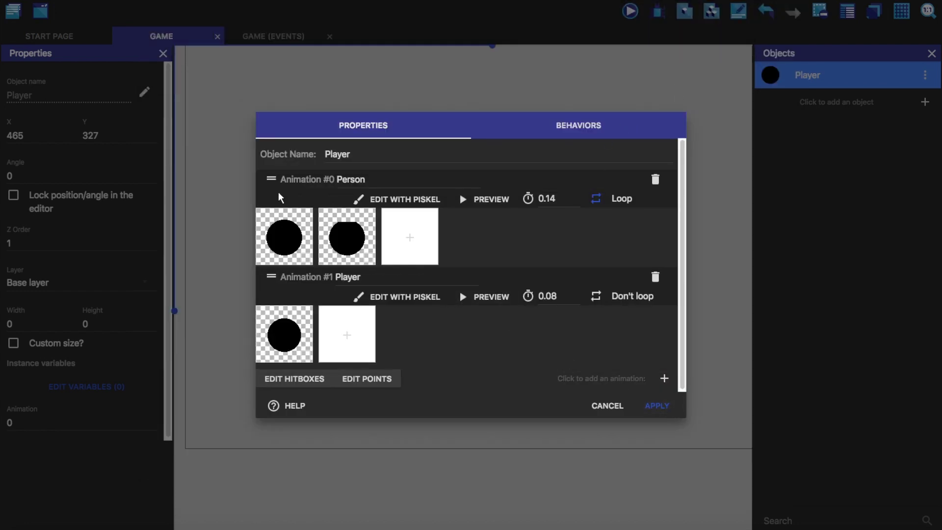
Put the circle animation first as Ball, rename Person to Anim, and apply.
{"action": "left_click_drag", "start_coordinate": [271, 179], "coordinate": [277, 300]}
{"action": "left_click_drag", "start_coordinate": [270, 186], "coordinate": [307, 281]}
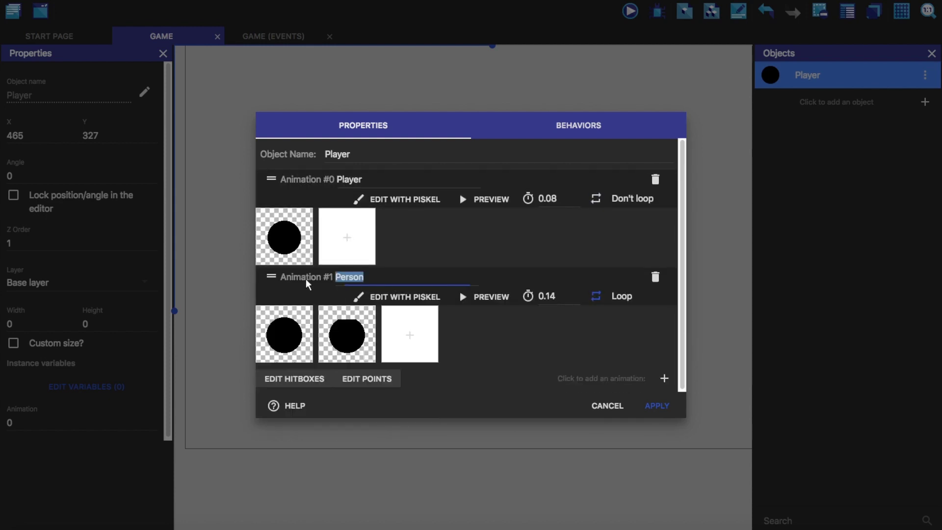
{"action": "type", "text": "Anim"}
{"action": "left_click_drag", "start_coordinate": [371, 180], "coordinate": [317, 189]}
{"action": "type", "text": "Ball"}
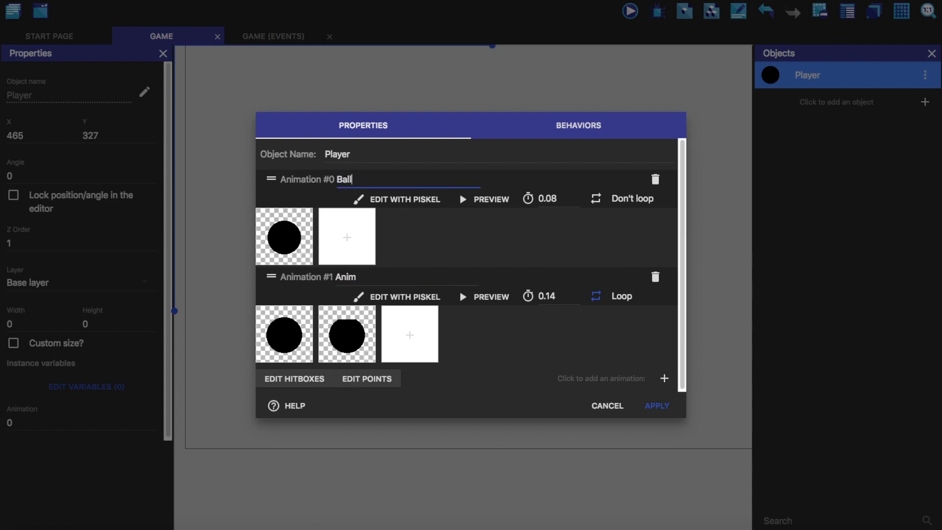
{"action": "left_click", "coordinate": [657, 406]}
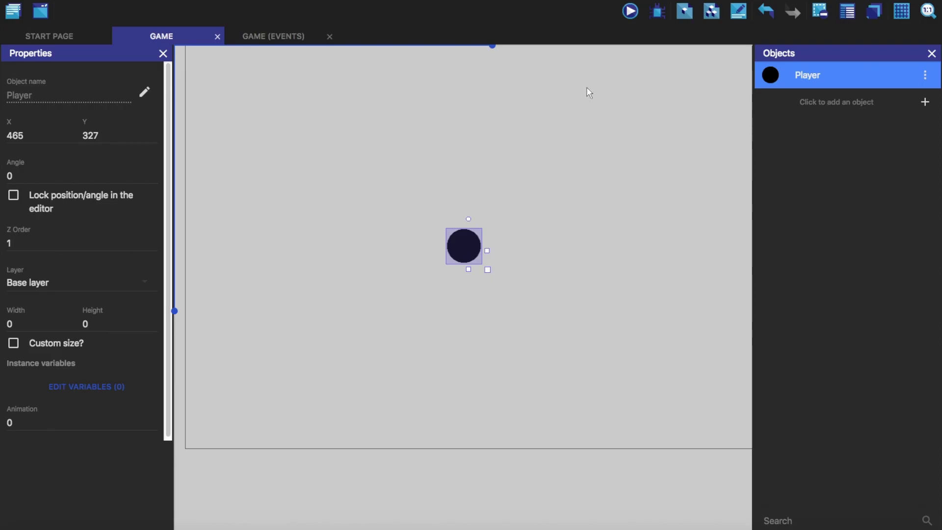
Run and close the game preview, then zoom the canvas around the Player.
{"action": "left_click", "coordinate": [631, 12]}
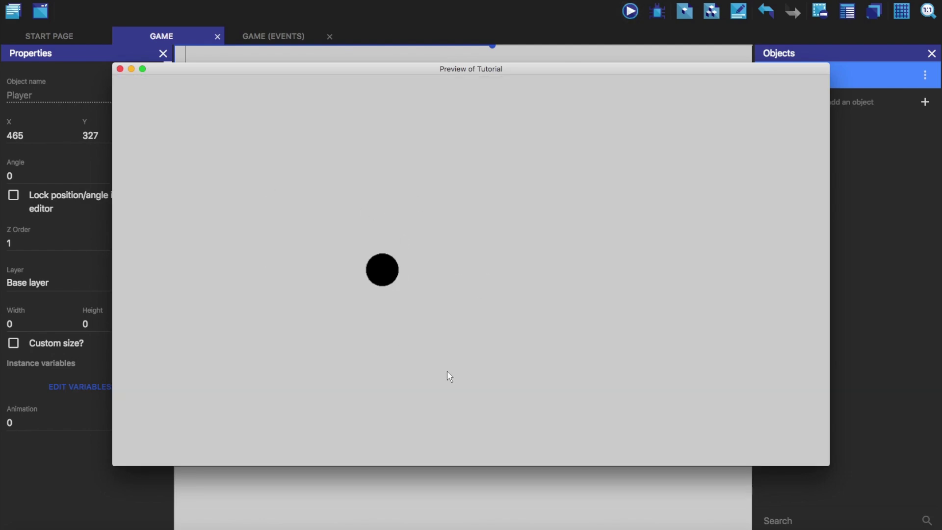
{"action": "left_click", "coordinate": [120, 69]}
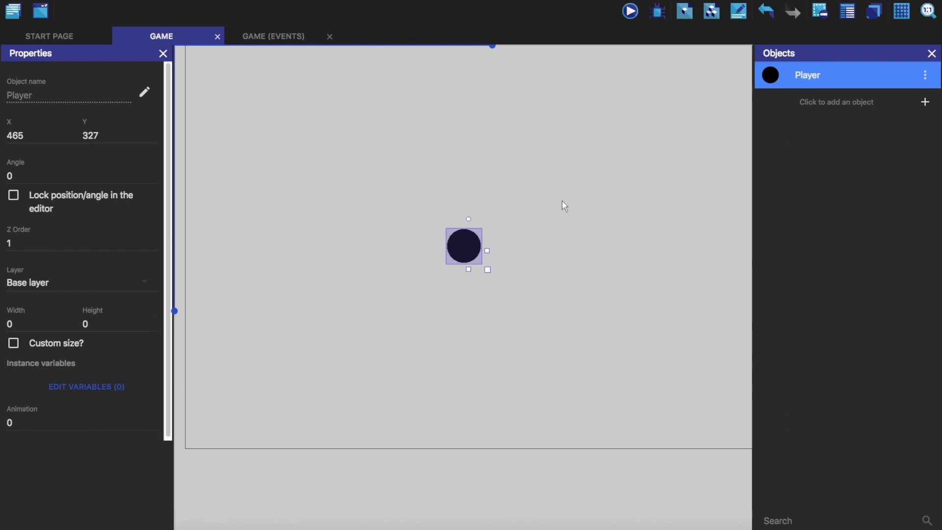
{"action": "scroll", "coordinate": [579, 174], "scroll_direction": "down", "scroll_amount": 2}
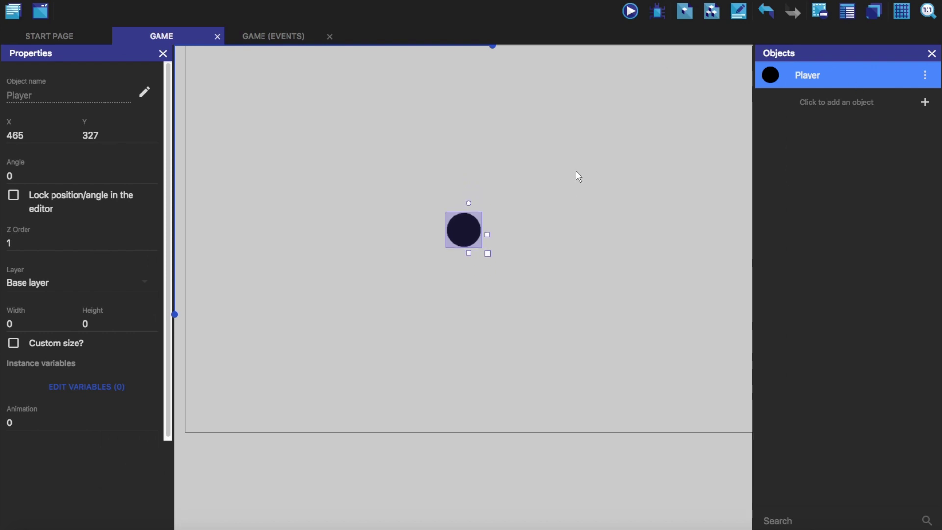
{"action": "scroll", "coordinate": [579, 176], "scroll_direction": "down", "scroll_amount": 5, "text": "ctrl"}
{"action": "scroll", "coordinate": [564, 153], "scroll_direction": "up", "scroll_amount": 3, "text": "ctrl"}
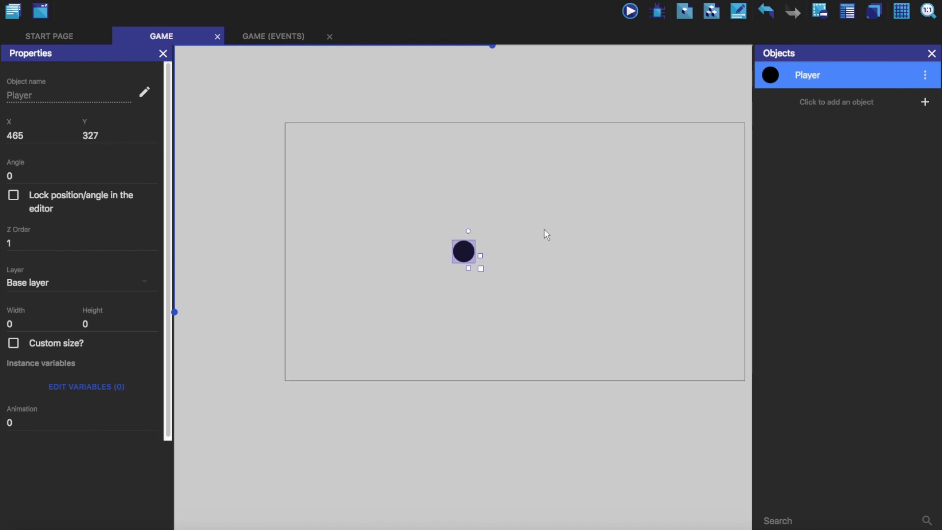
{"action": "scroll", "coordinate": [546, 233], "scroll_direction": "down", "scroll_amount": 3, "text": "ctrl"}
{"action": "scroll", "coordinate": [542, 225], "scroll_direction": "up", "scroll_amount": 2, "text": "ctrl"}
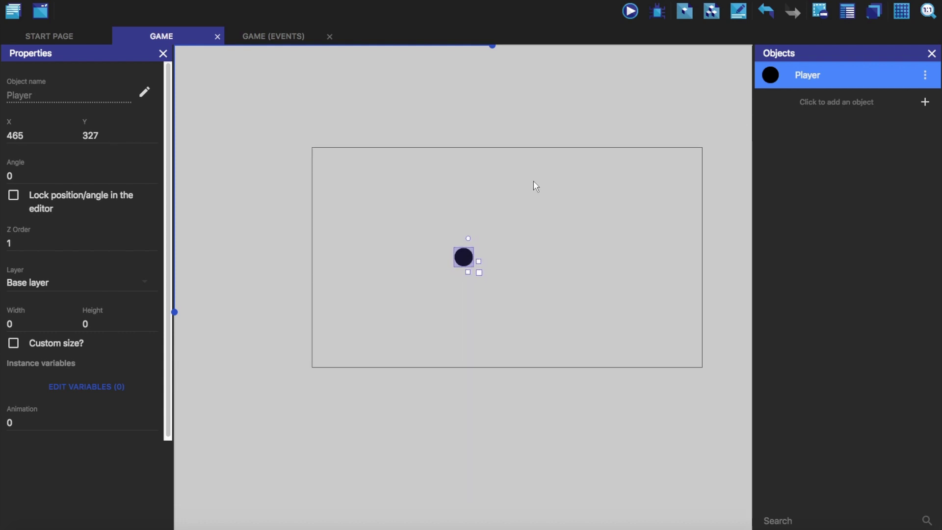
{"action": "scroll", "coordinate": [544, 260], "scroll_direction": "right", "scroll_amount": 1}
{"action": "scroll", "coordinate": [545, 260], "scroll_direction": "left", "scroll_amount": 1}
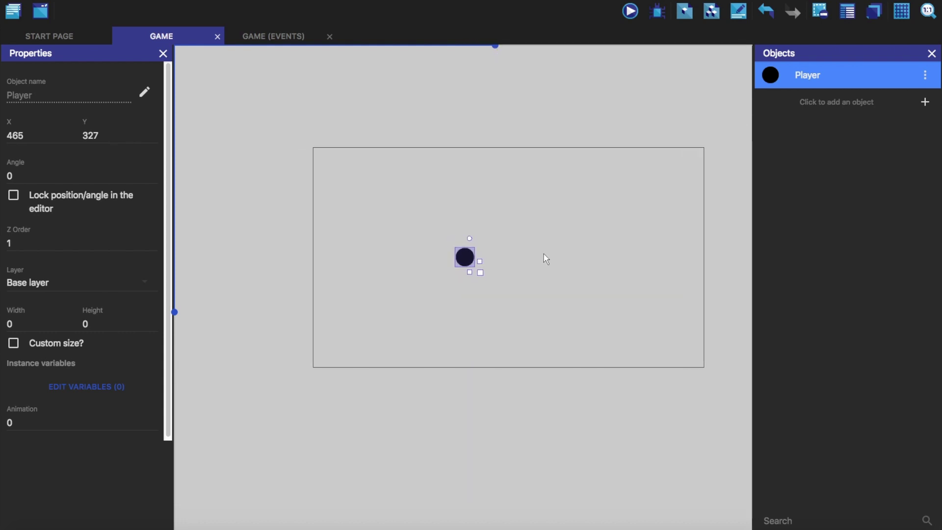
{"action": "scroll", "coordinate": [546, 259], "scroll_direction": "right", "scroll_amount": 3}
{"action": "scroll", "coordinate": [545, 258], "scroll_direction": "left", "scroll_amount": 3}
{"action": "scroll", "coordinate": [545, 259], "scroll_direction": "right", "scroll_amount": 2}
Pan the canvas around the Player ball, then switch to the Game events sheet.
{"action": "scroll", "coordinate": [545, 259], "scroll_direction": "up", "scroll_amount": 1}
{"action": "scroll", "coordinate": [545, 258], "scroll_direction": "down", "scroll_amount": 1}
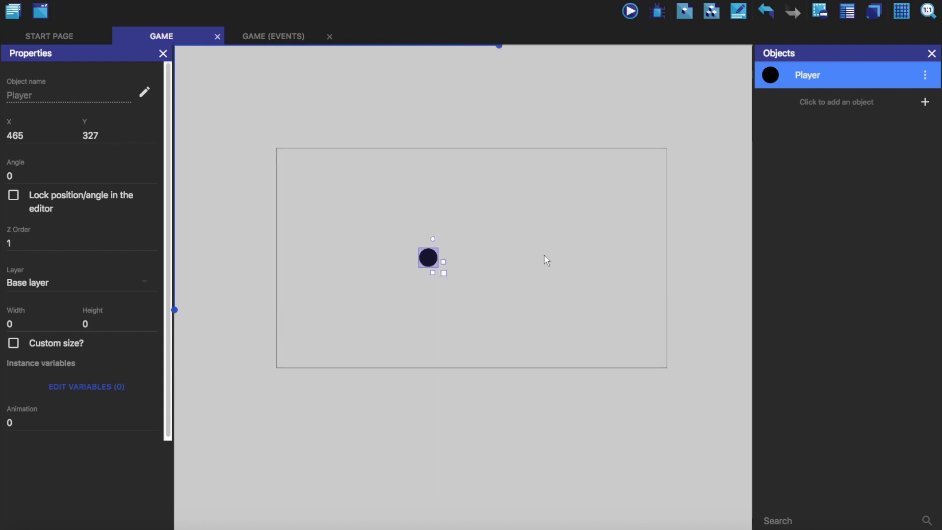
{"action": "scroll", "coordinate": [546, 260], "scroll_direction": "down", "scroll_amount": 2}
{"action": "scroll", "coordinate": [546, 260], "scroll_direction": "up", "scroll_amount": 4}
{"action": "scroll", "coordinate": [544, 261], "scroll_direction": "down", "scroll_amount": 2}
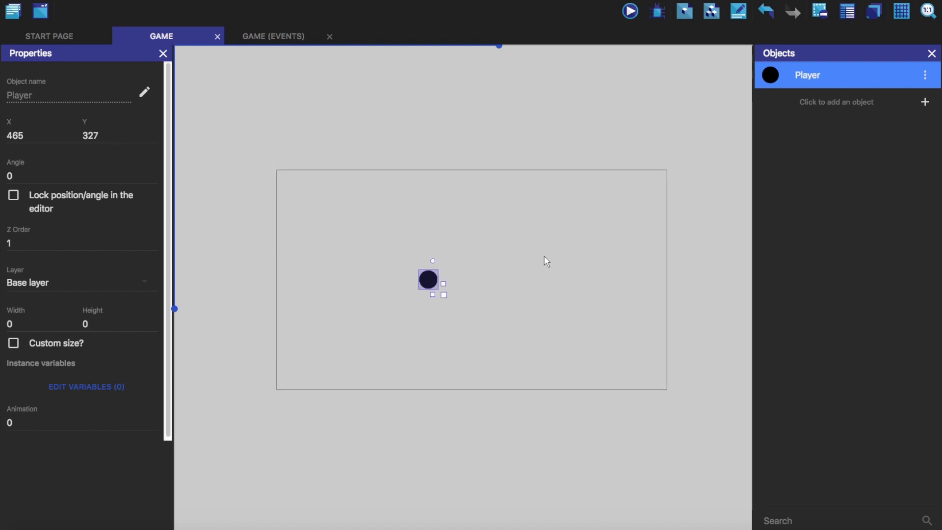
{"action": "scroll", "coordinate": [495, 51], "scroll_direction": "left", "scroll_amount": 1}
{"action": "scroll", "coordinate": [496, 49], "scroll_direction": "right", "scroll_amount": 1}
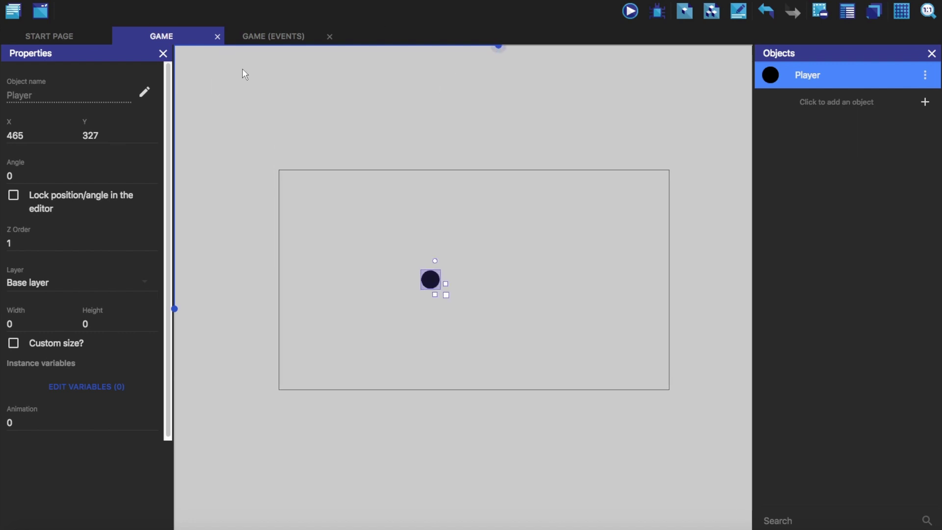
{"action": "left_click", "coordinate": [285, 38]}
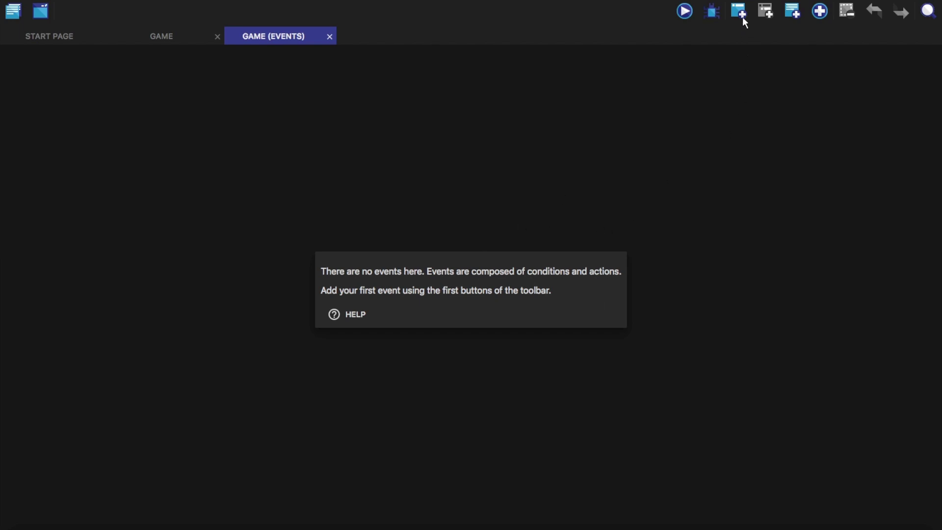
Browse the event types, then add an empty event and start its condition.
{"action": "left_click", "coordinate": [820, 12]}
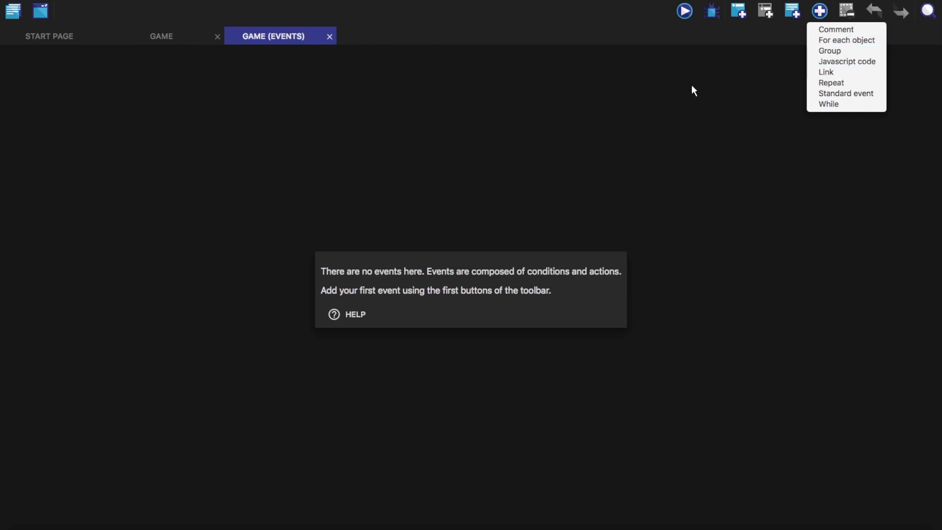
{"action": "left_click", "coordinate": [702, 74]}
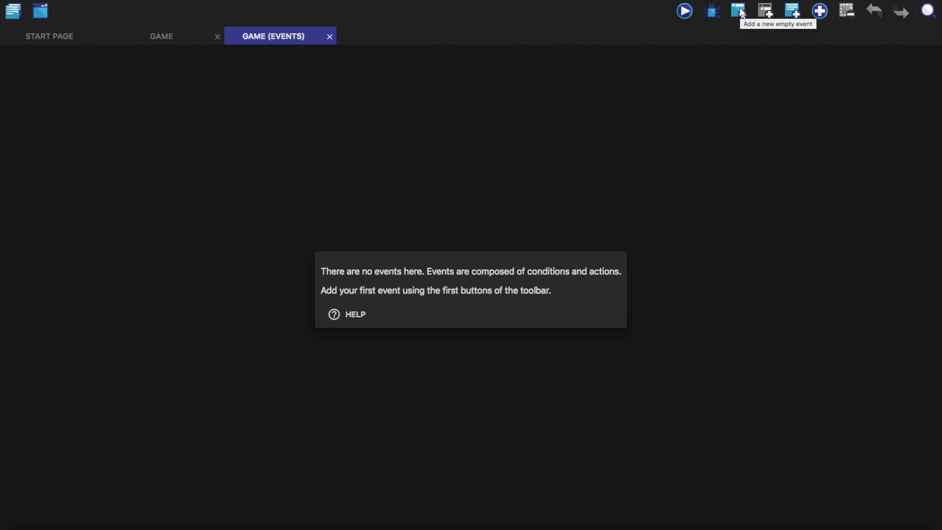
{"action": "left_click", "coordinate": [739, 11]}
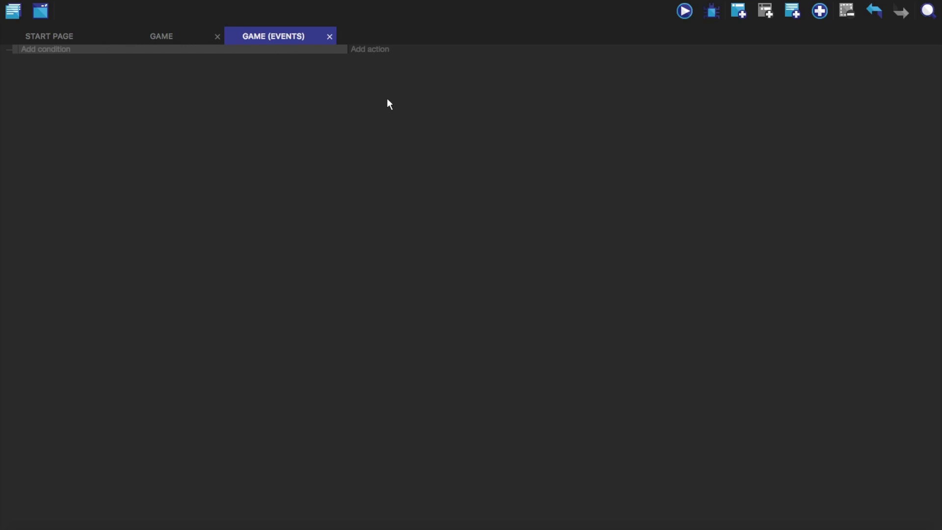
{"action": "left_click", "coordinate": [46, 49]}
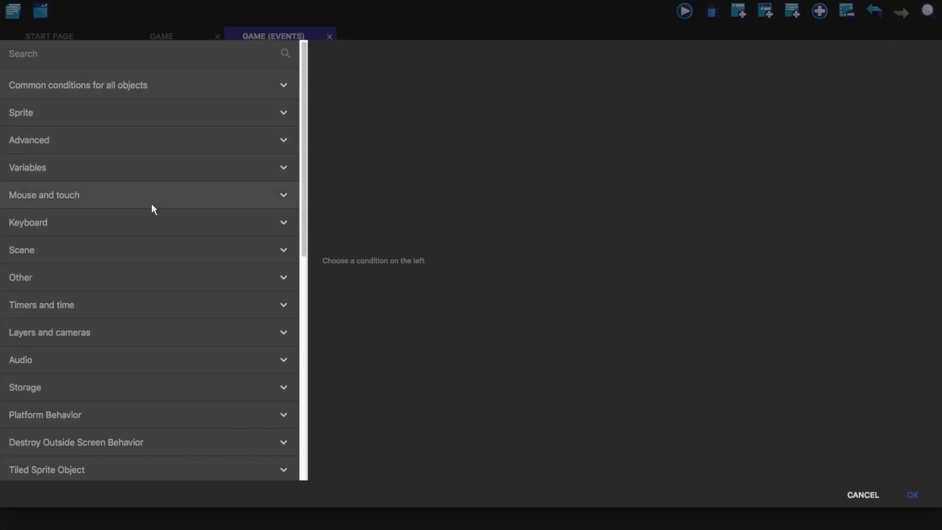
Browse the conditions, searching 'collision' and expanding the Sprite animation conditions.
{"action": "scroll", "coordinate": [163, 326], "scroll_direction": "down", "scroll_amount": 10}
{"action": "scroll", "coordinate": [165, 454], "scroll_direction": "up", "scroll_amount": 10}
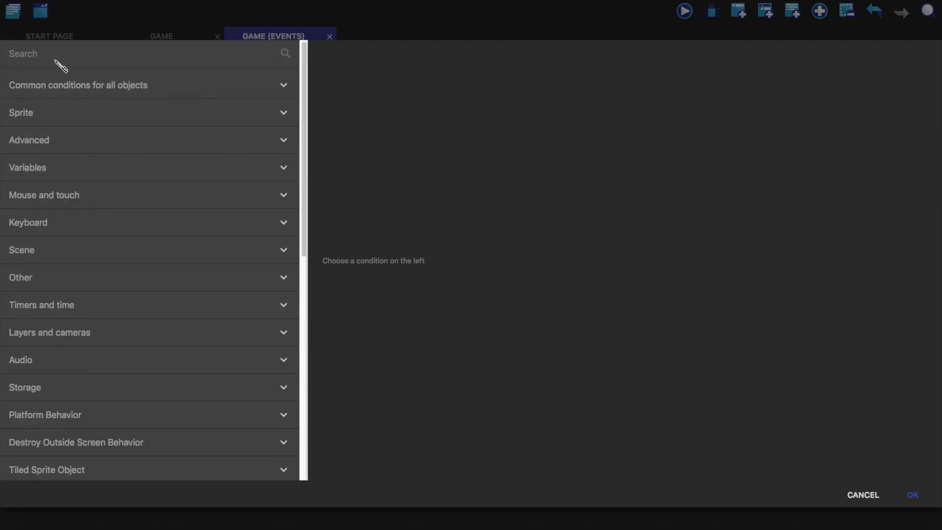
{"action": "left_click", "coordinate": [56, 61]}
{"action": "type", "text": "collision"}
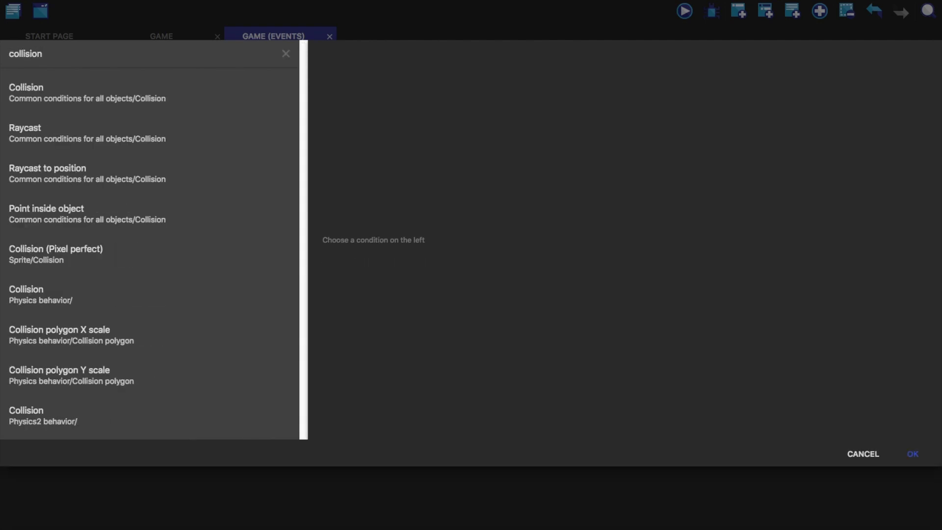
{"action": "double_click", "coordinate": [66, 57]}
{"action": "key", "text": "BackSpace"}
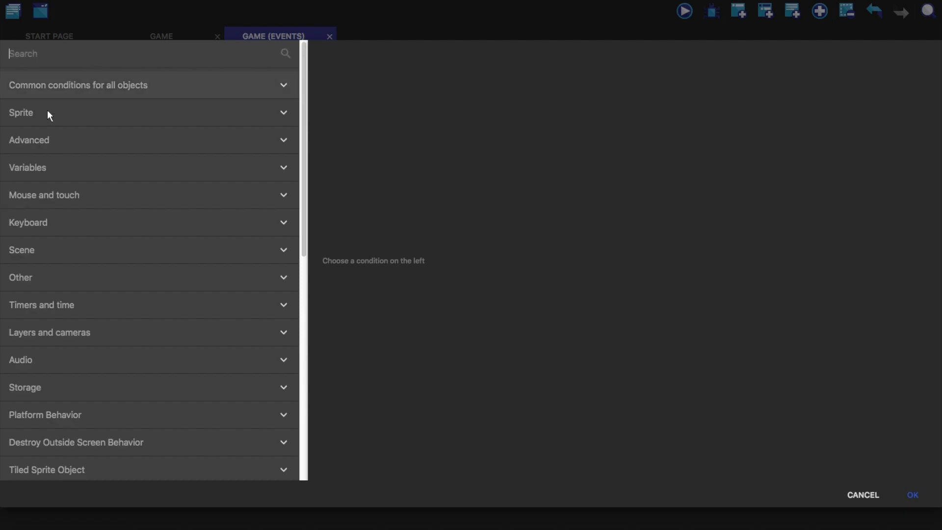
{"action": "left_click", "coordinate": [61, 110]}
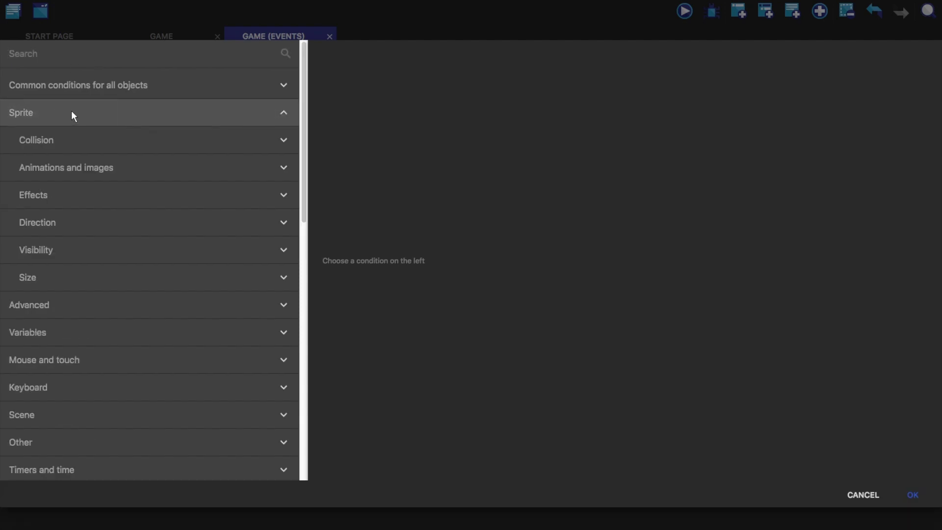
{"action": "left_click", "coordinate": [110, 167]}
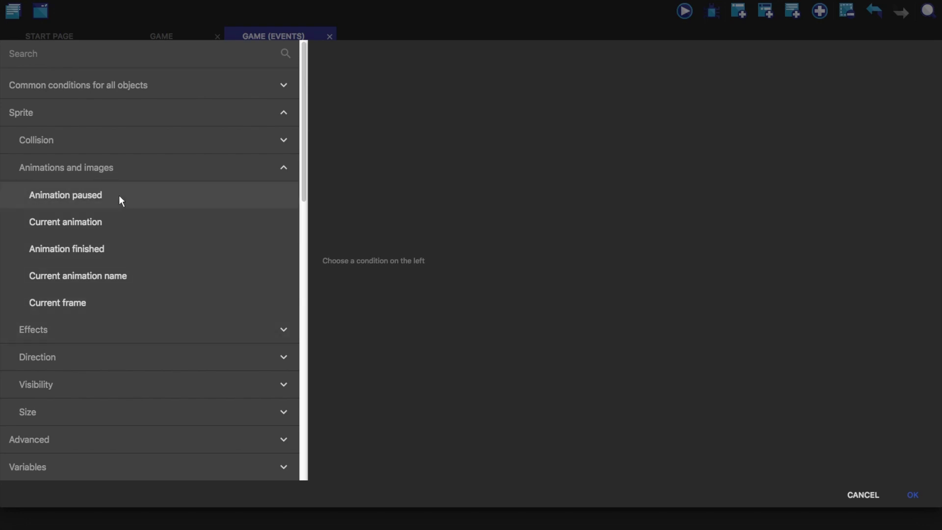
{"action": "left_click", "coordinate": [128, 167]}
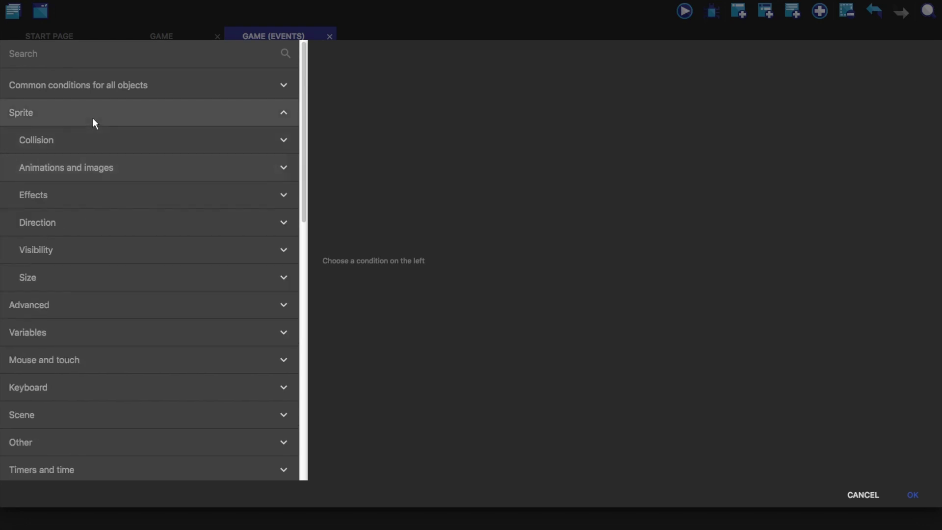
{"action": "left_click", "coordinate": [92, 117]}
{"action": "left_click", "coordinate": [67, 55]}
Add a Keyboard 'Key pressed' condition for the Left key.
{"action": "left_click", "coordinate": [63, 226]}
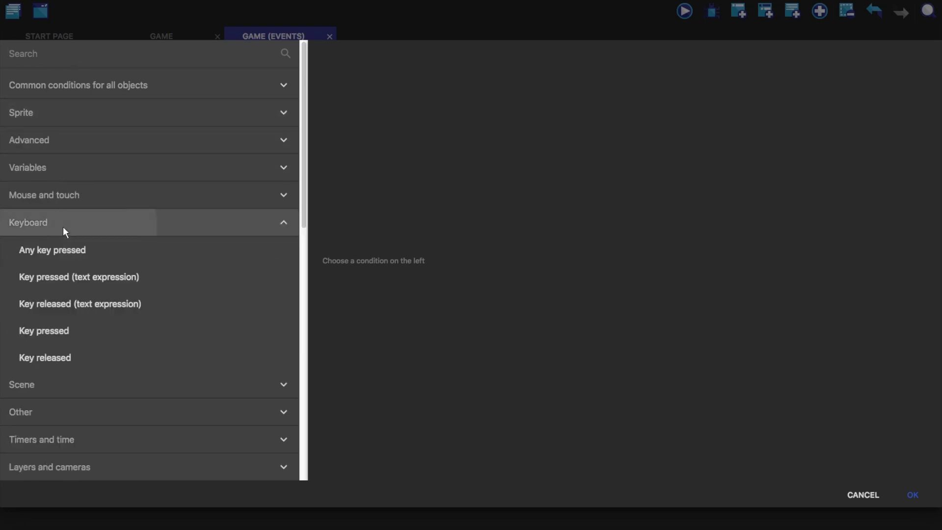
{"action": "left_click", "coordinate": [104, 332]}
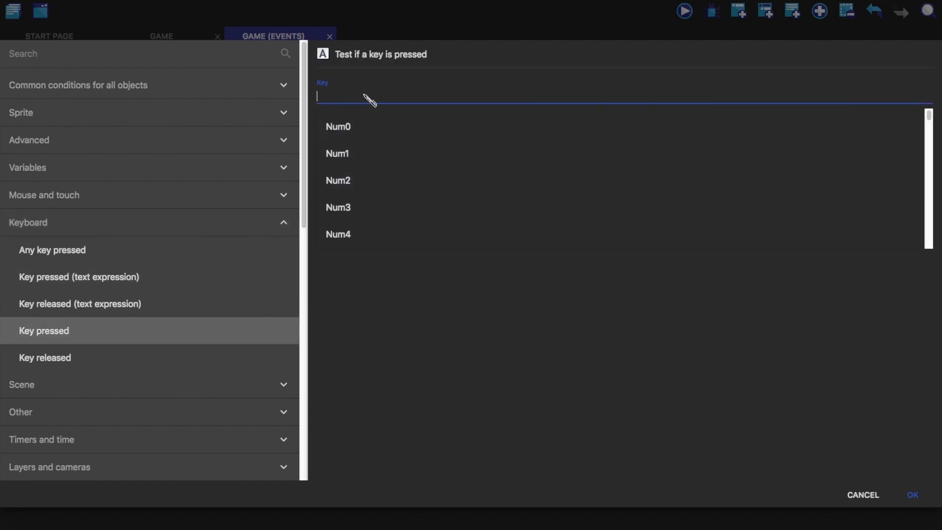
{"action": "type", "text": "left"}
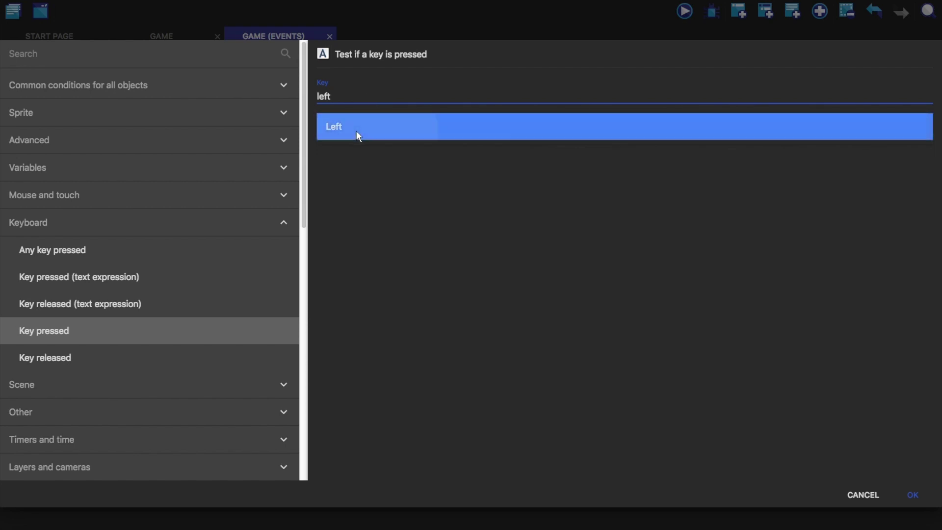
{"action": "left_click", "coordinate": [358, 131]}
{"action": "left_click", "coordinate": [913, 495]}
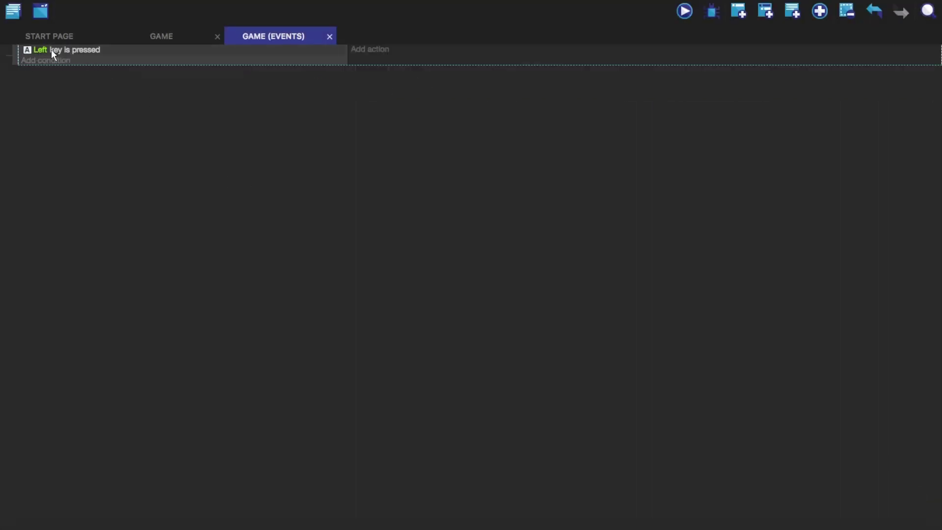
Add a Sprite 'Change the animation' action that sets Player's animation number to 1.
{"action": "left_click", "coordinate": [370, 50]}
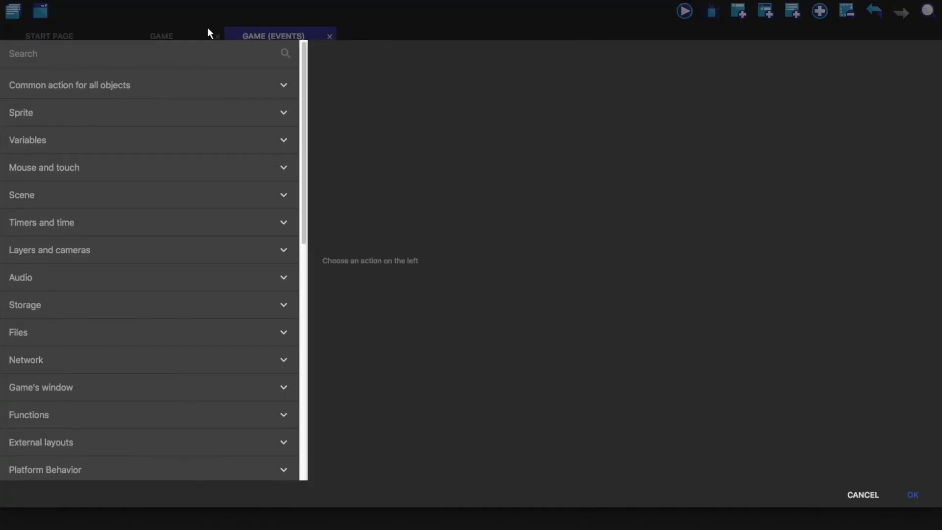
{"action": "left_click", "coordinate": [60, 114]}
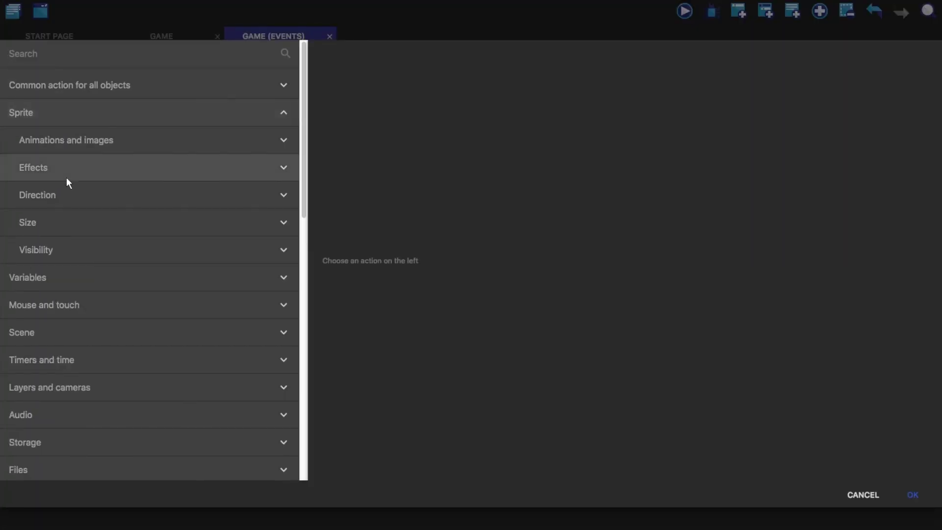
{"action": "left_click", "coordinate": [80, 142]}
{"action": "left_click", "coordinate": [94, 168]}
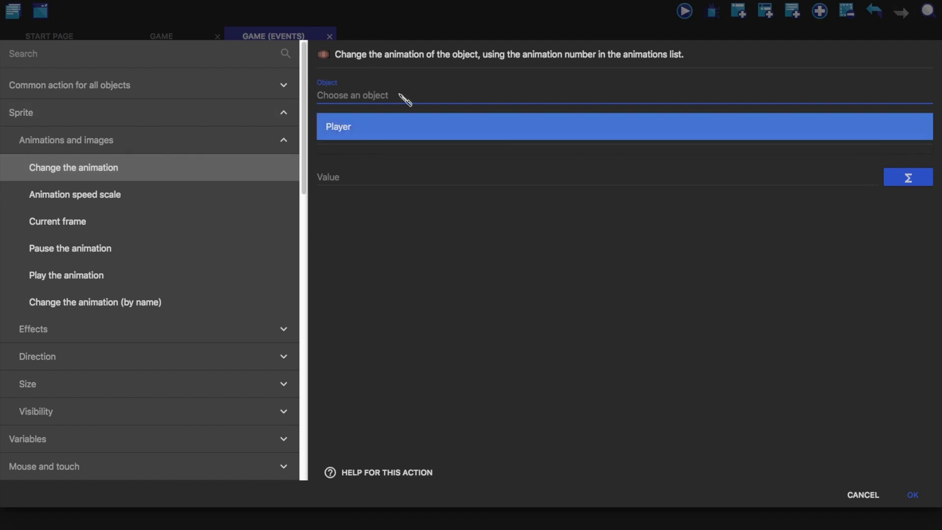
{"action": "left_click", "coordinate": [383, 126]}
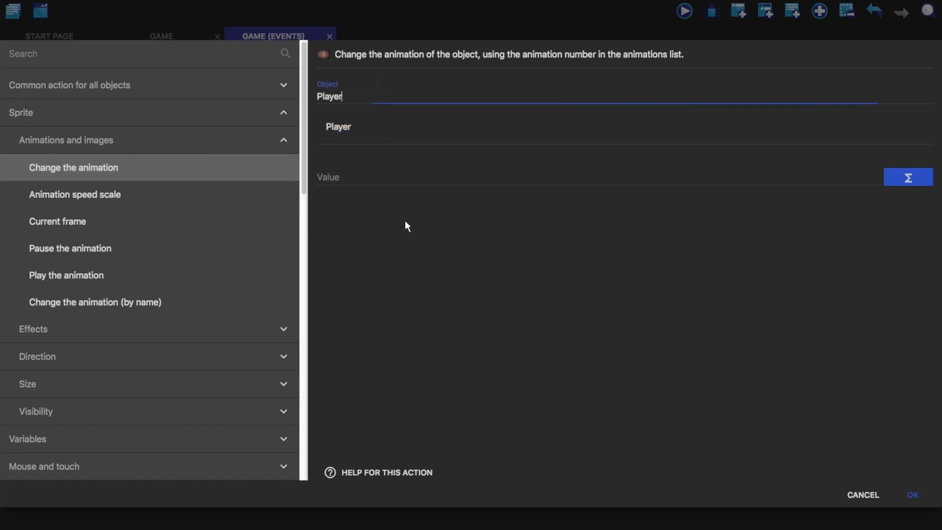
{"action": "left_click", "coordinate": [372, 134]}
{"action": "left_click", "coordinate": [348, 131]}
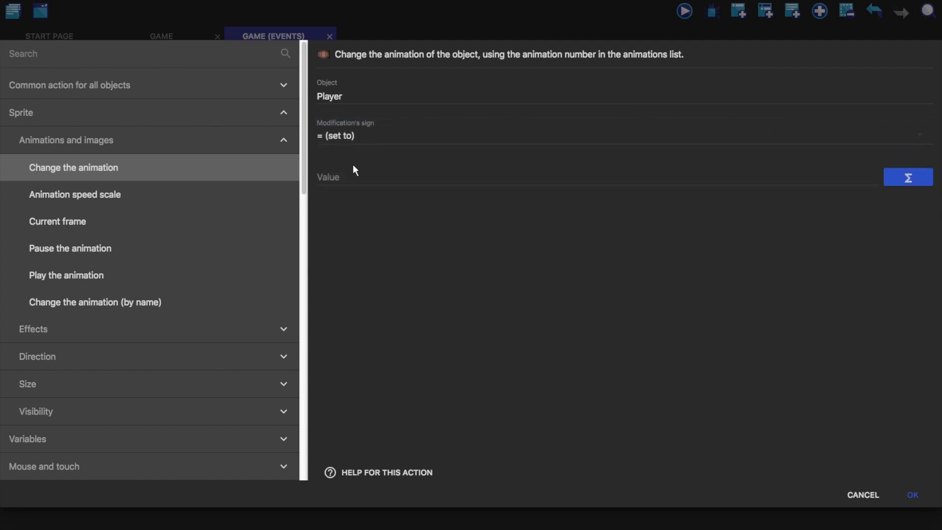
{"action": "left_click", "coordinate": [356, 178]}
{"action": "type", "text": "1"}
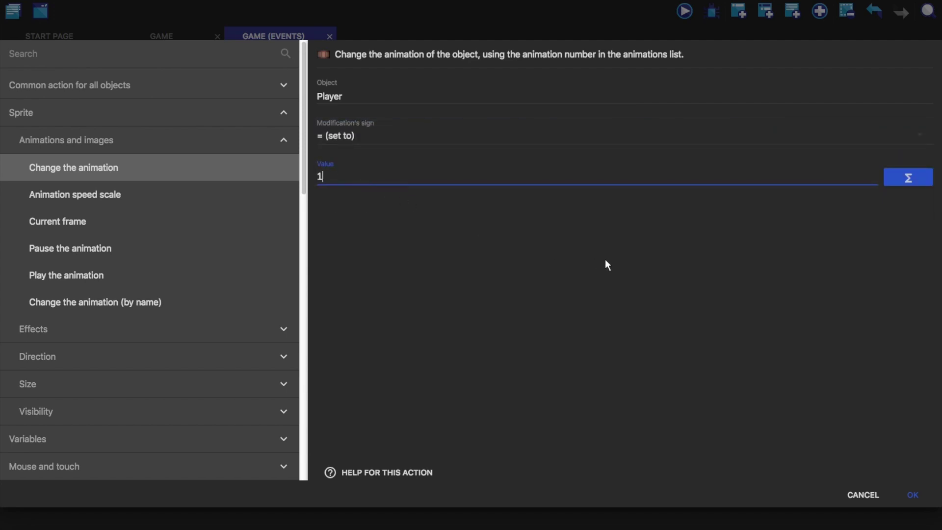
{"action": "left_click", "coordinate": [913, 495]}
Review the Player object's animations, then run and close a preview of the game.
{"action": "left_click", "coordinate": [162, 35]}
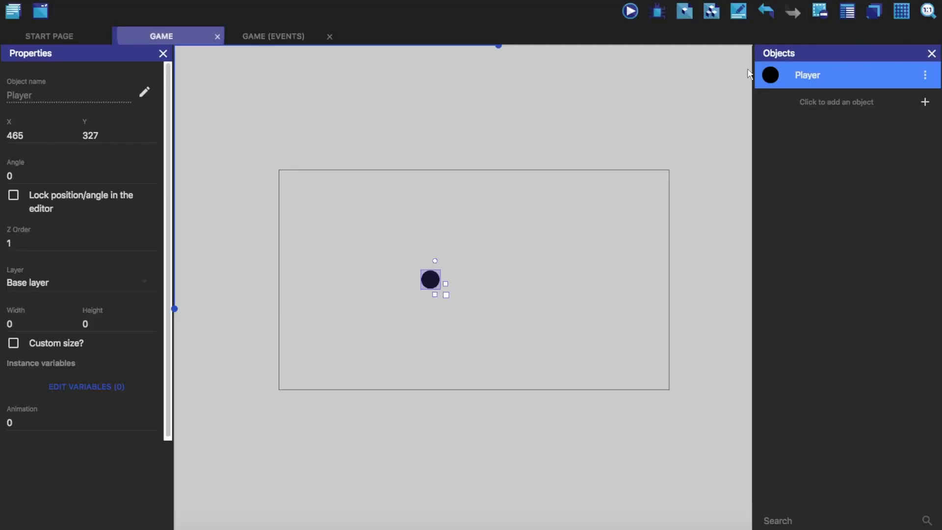
{"action": "left_click", "coordinate": [926, 75]}
{"action": "left_click", "coordinate": [887, 94]}
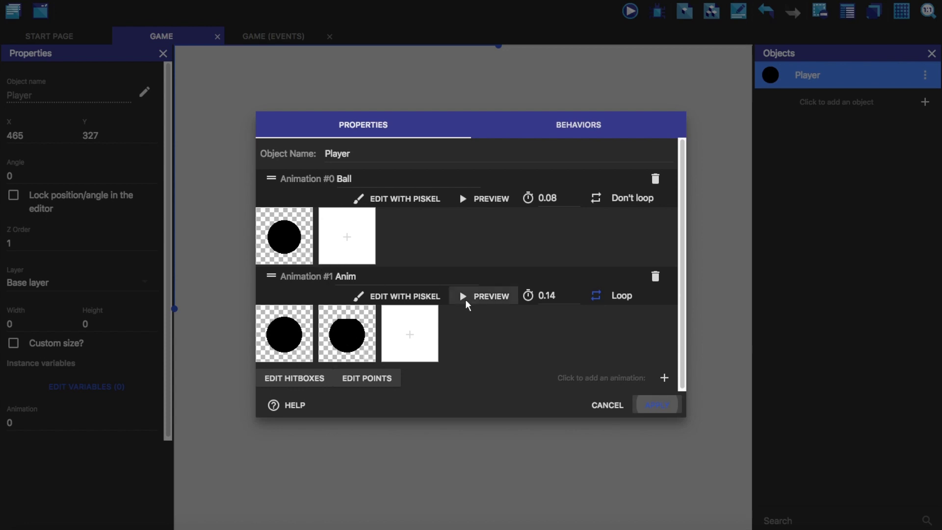
{"action": "left_click", "coordinate": [661, 407]}
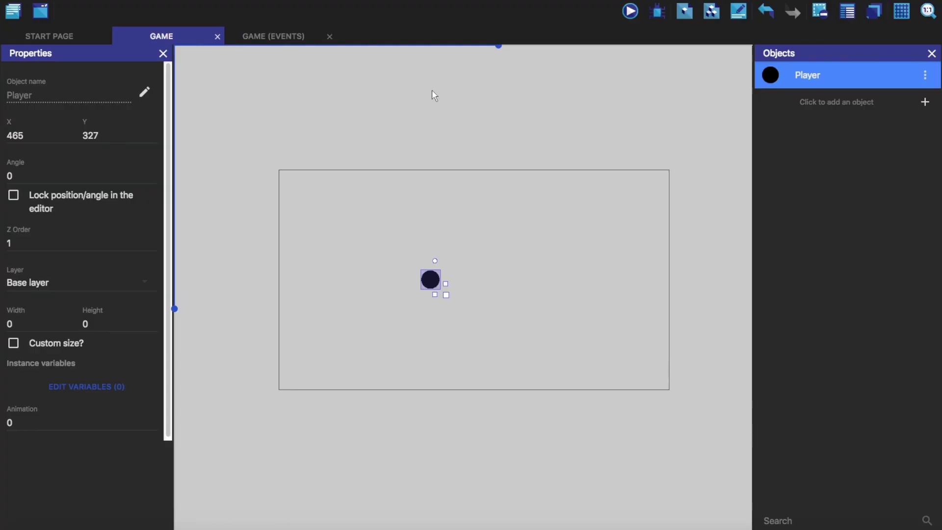
{"action": "left_click", "coordinate": [294, 44]}
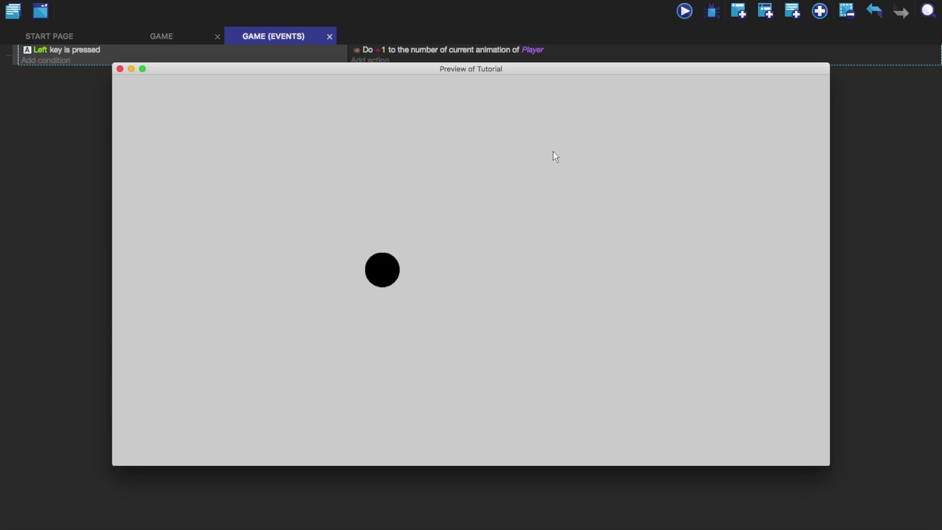
{"action": "left_click", "coordinate": [120, 69]}
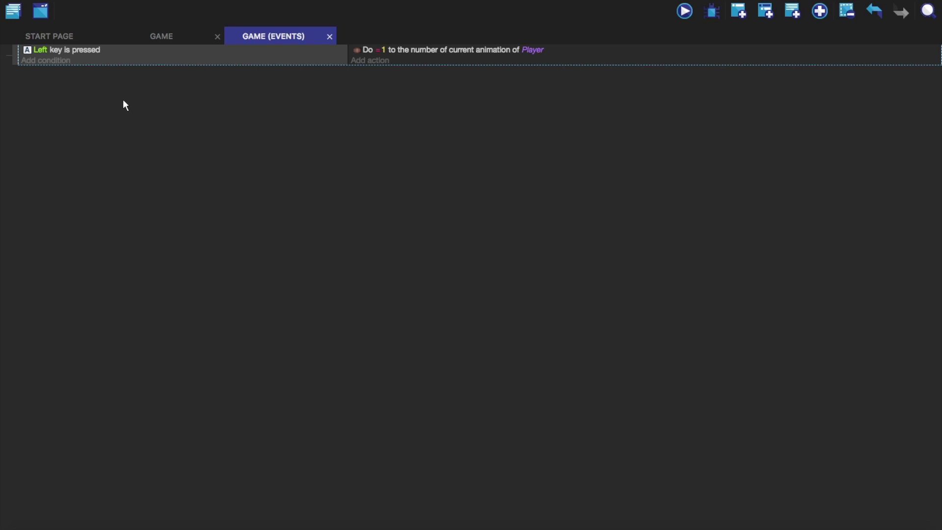
Paste a copy of the Left key event and change its key condition to Right.
{"action": "key", "text": "ctrl+v"}
{"action": "left_click", "coordinate": [49, 71]}
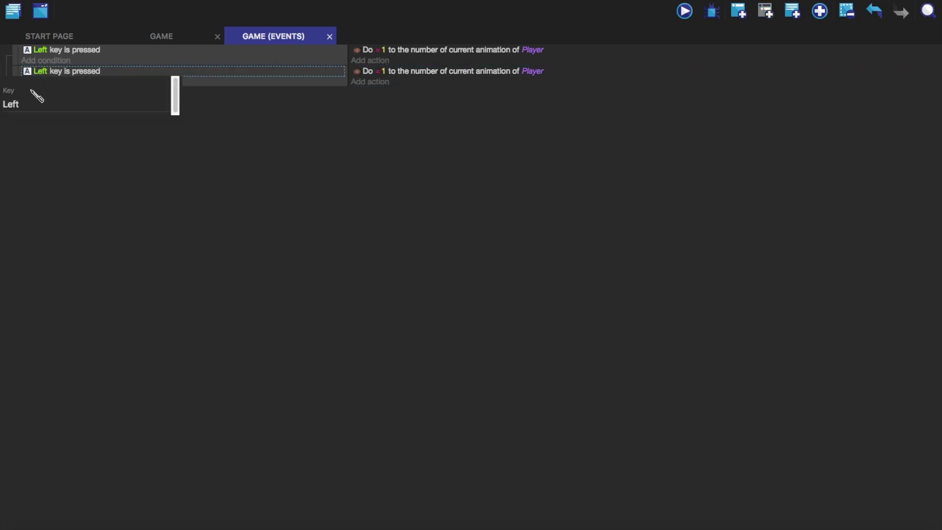
{"action": "double_click", "coordinate": [5, 106]}
{"action": "type", "text": "R"}
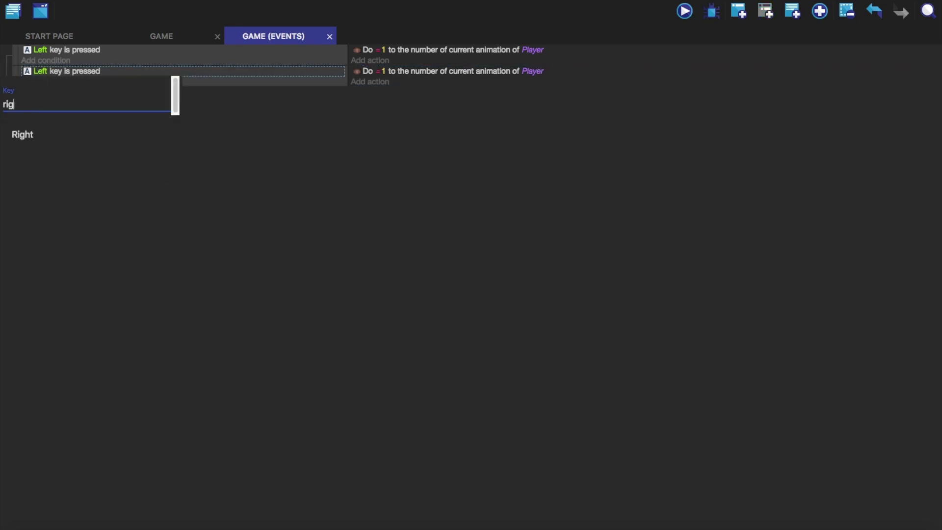
{"action": "left_click", "coordinate": [53, 138]}
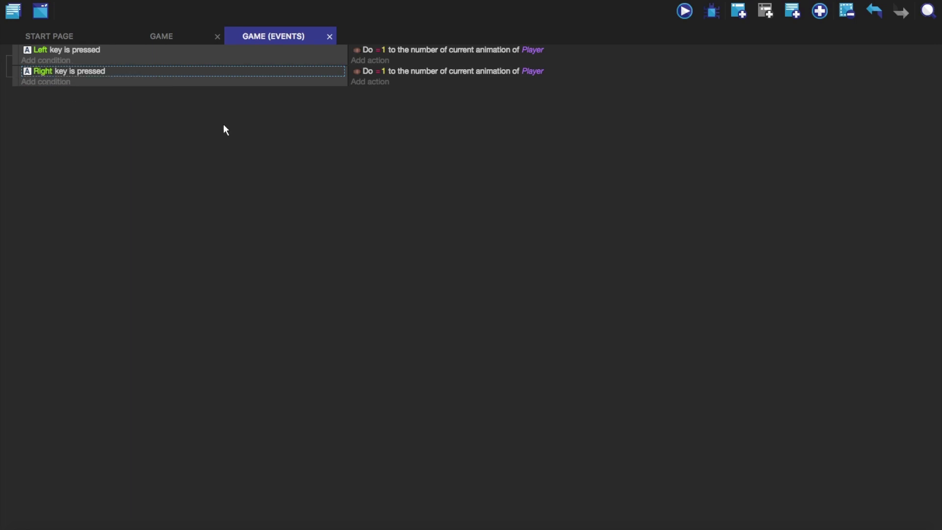
{"action": "left_click", "coordinate": [38, 74]}
{"action": "left_click", "coordinate": [83, 76]}
{"action": "double_click", "coordinate": [68, 72]}
{"action": "left_click", "coordinate": [886, 495]}
Change the copied action's animation number from 1 to 0.
{"action": "left_click", "coordinate": [386, 72]}
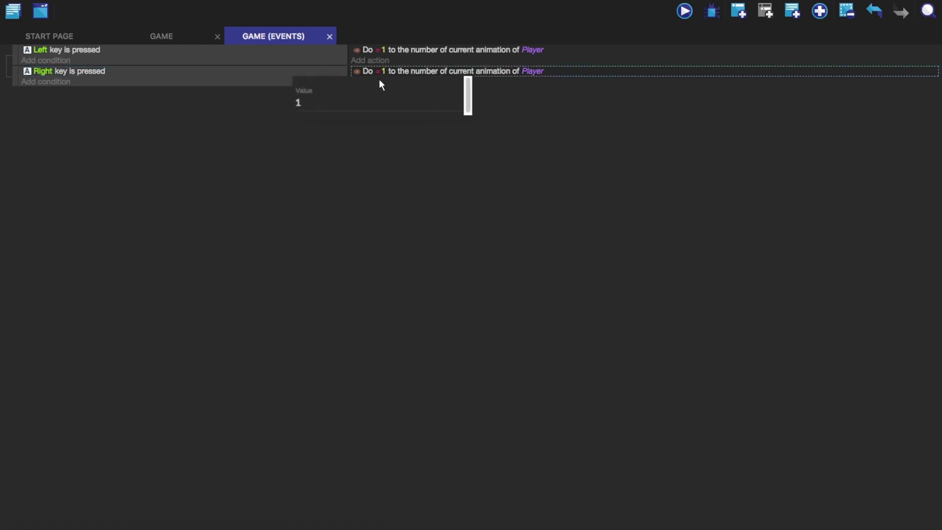
{"action": "key", "text": "BackSpace"}
{"action": "type", "text": "0"}
{"action": "left_click", "coordinate": [510, 177]}
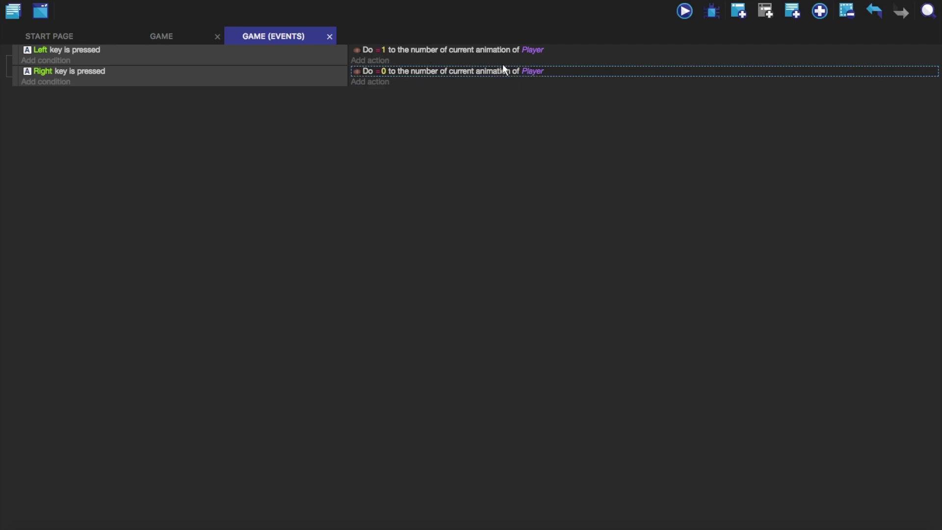
Preview the game with both key events, then return to the GAME scene editor.
{"action": "left_click", "coordinate": [686, 12]}
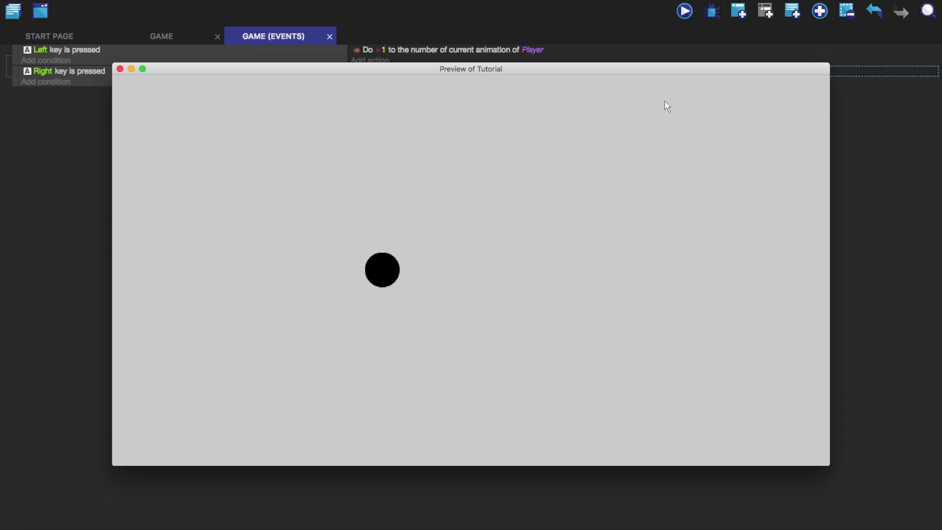
{"action": "left_click", "coordinate": [121, 69]}
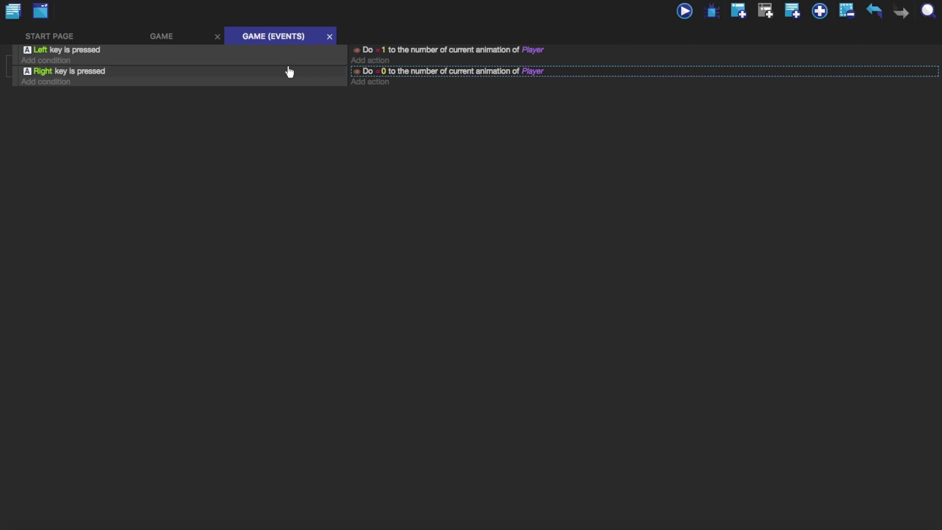
{"action": "left_click", "coordinate": [194, 38]}
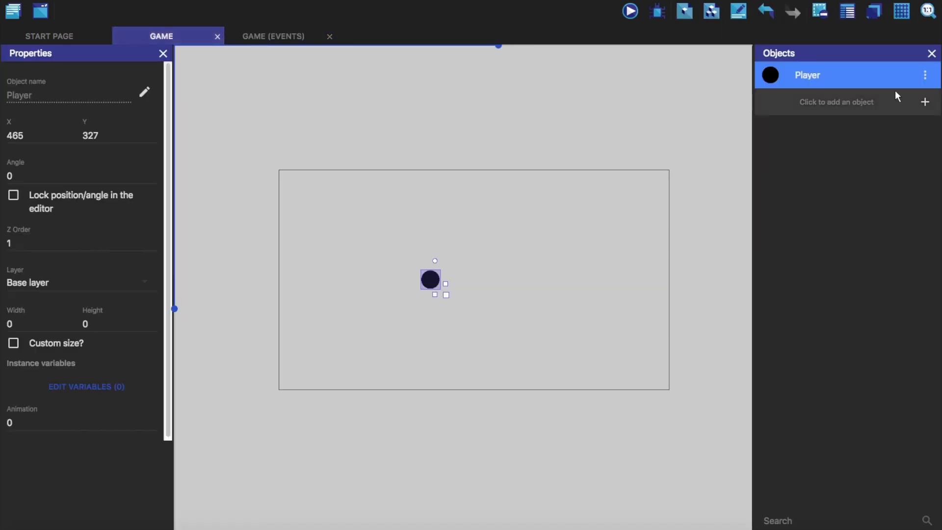
Add the Platformer character behavior to Player with default settings and preview the ball falling.
{"action": "left_click", "coordinate": [925, 75]}
{"action": "left_click", "coordinate": [866, 93]}
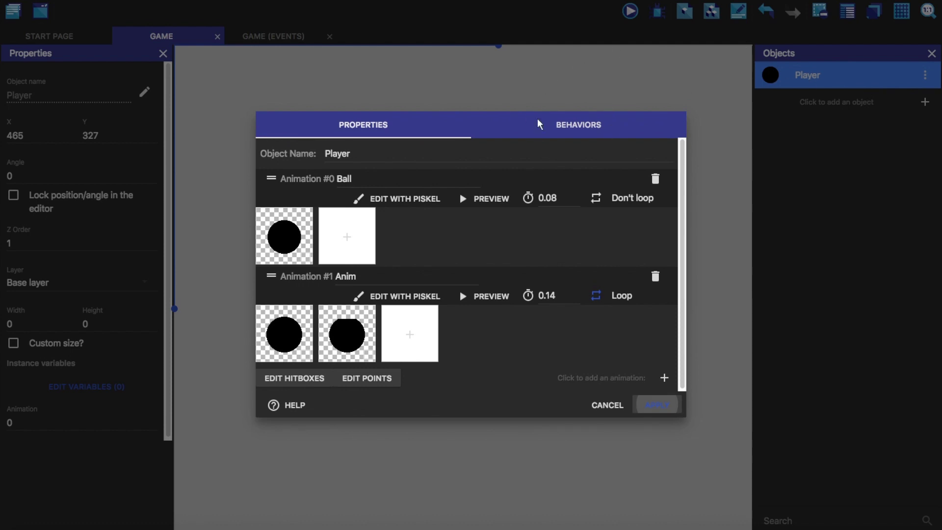
{"action": "left_click", "coordinate": [589, 126]}
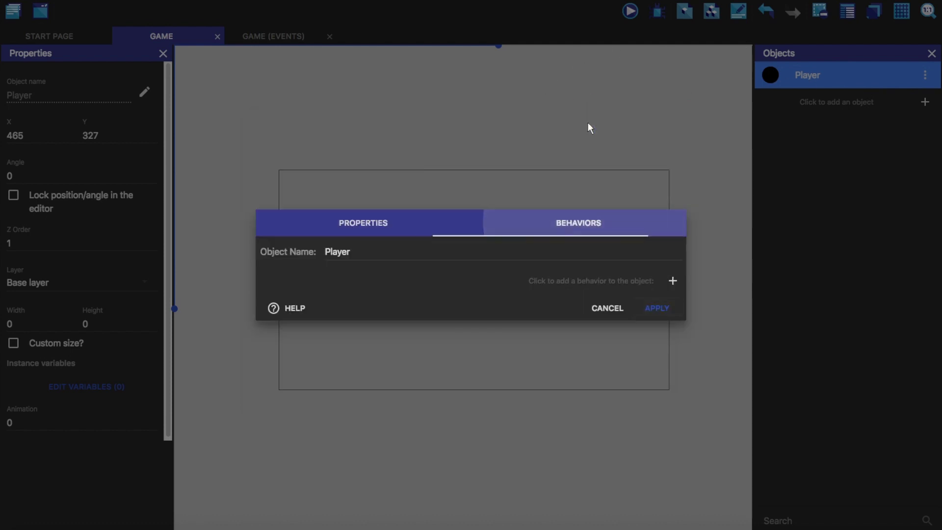
{"action": "left_click", "coordinate": [673, 283]}
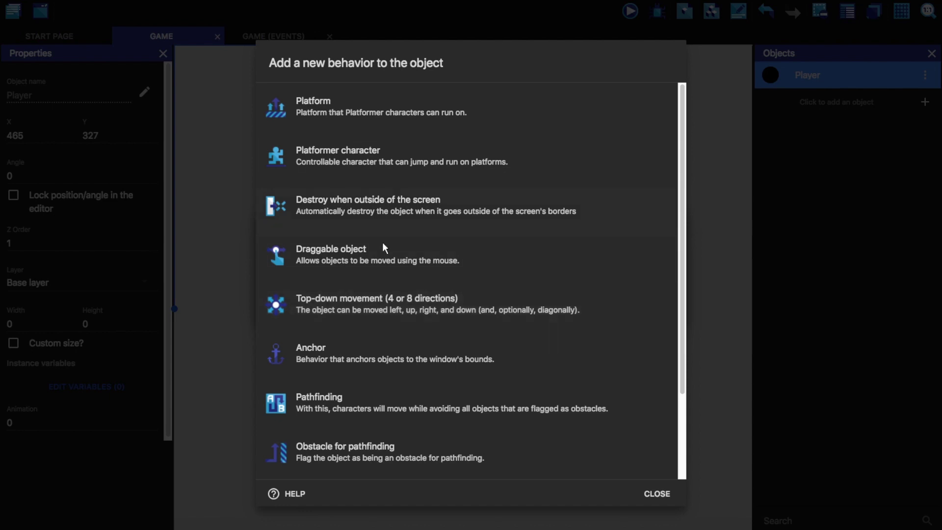
{"action": "left_click", "coordinate": [505, 169]}
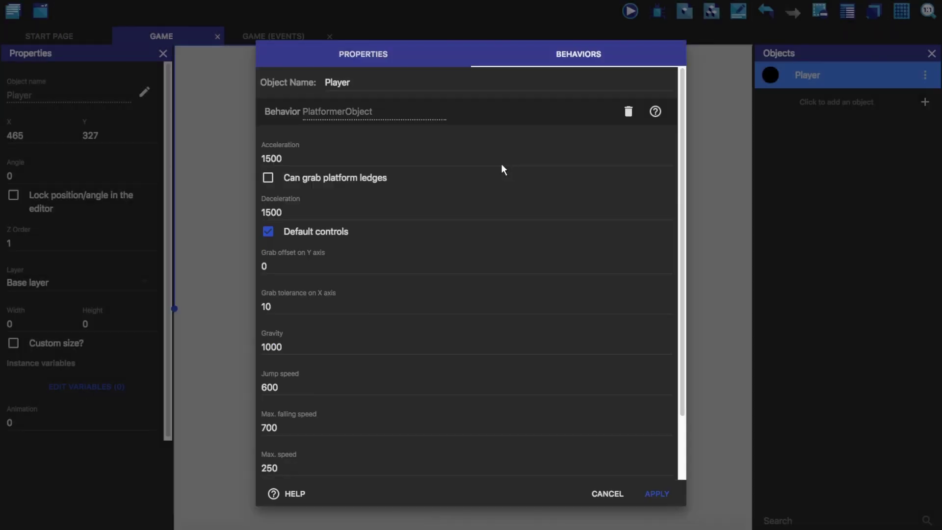
{"action": "scroll", "coordinate": [359, 371], "scroll_direction": "down", "scroll_amount": 2}
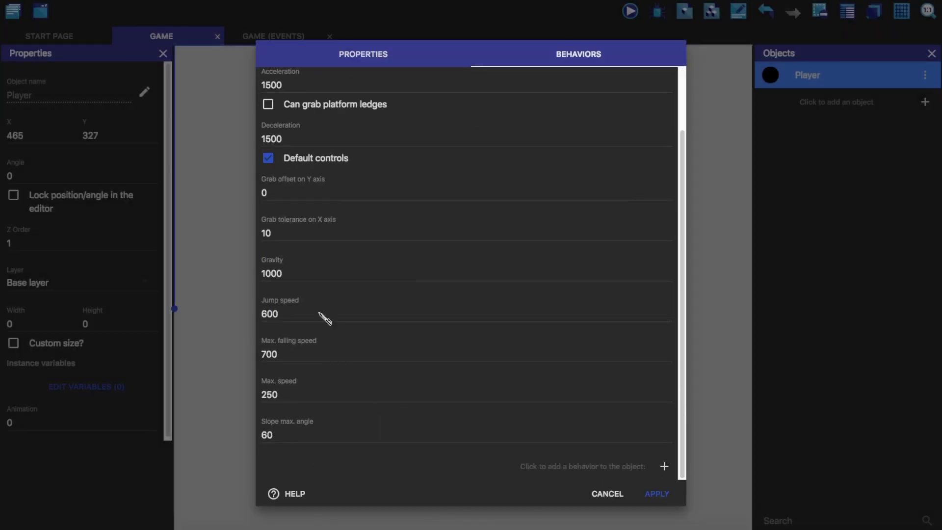
{"action": "scroll", "coordinate": [400, 172], "scroll_direction": "up", "scroll_amount": 2}
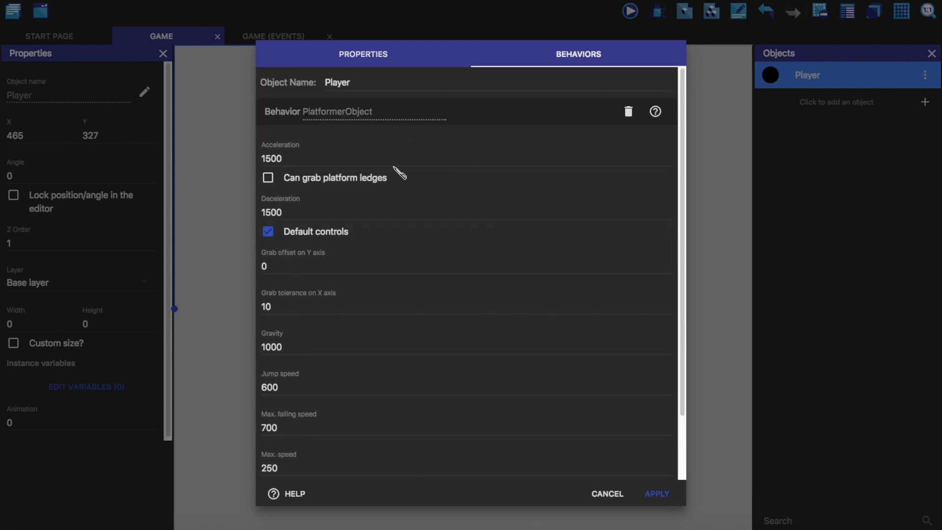
{"action": "left_click", "coordinate": [661, 495]}
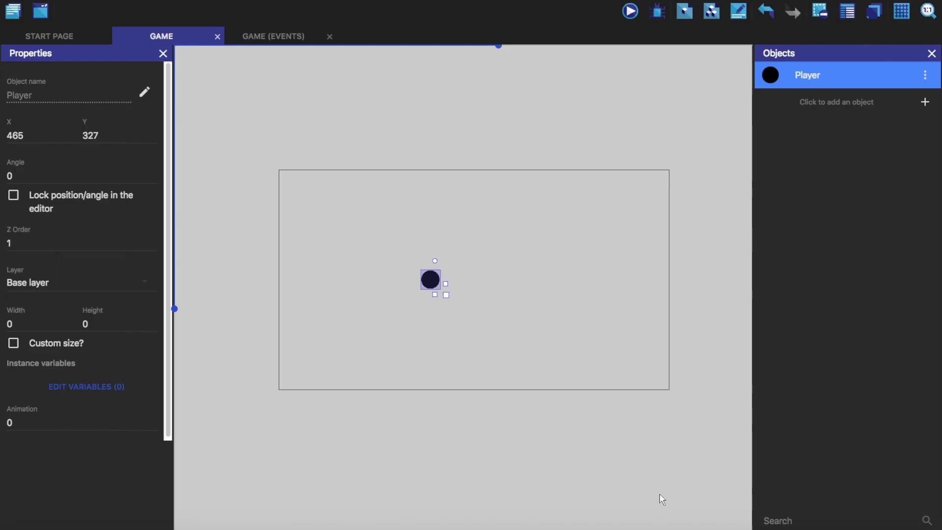
{"action": "left_click", "coordinate": [630, 11]}
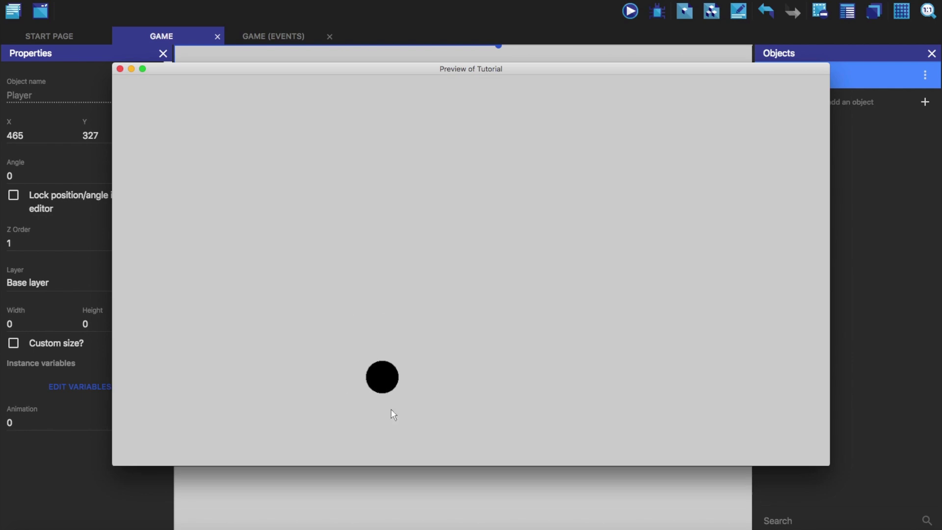
{"action": "left_click", "coordinate": [120, 69]}
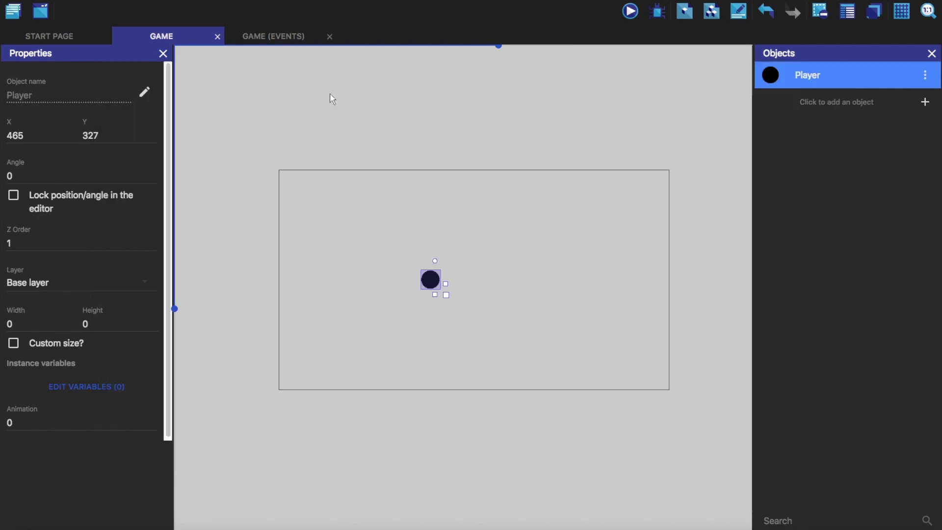
Create a new sprite object named 'Floor' and add an animation frame to draw.
{"action": "left_click", "coordinate": [925, 102]}
{"action": "left_click", "coordinate": [367, 116]}
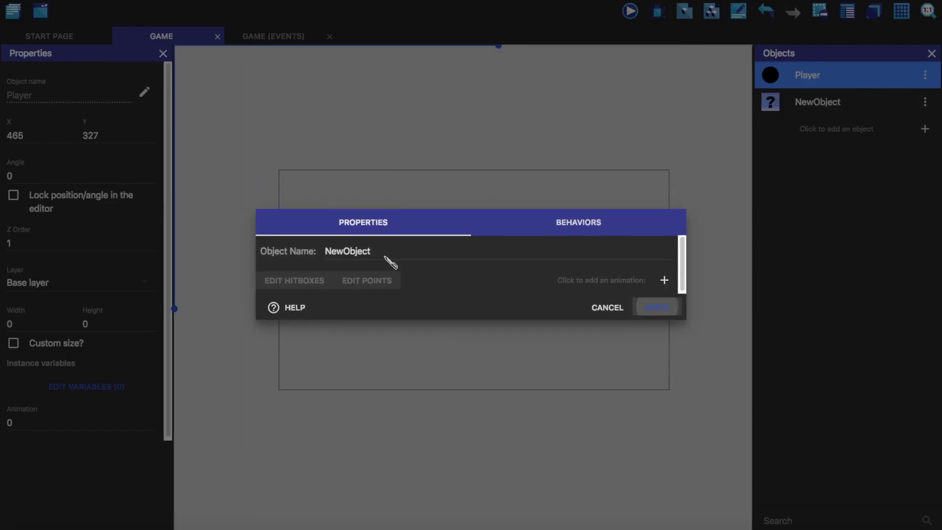
{"action": "left_click_drag", "start_coordinate": [386, 256], "coordinate": [320, 253]}
{"action": "type", "text": "Floor"}
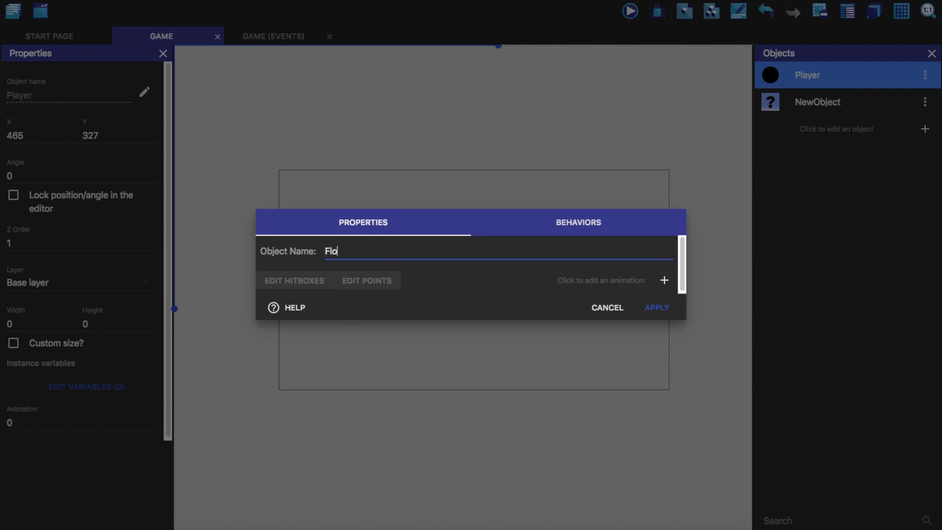
{"action": "left_click", "coordinate": [660, 279]}
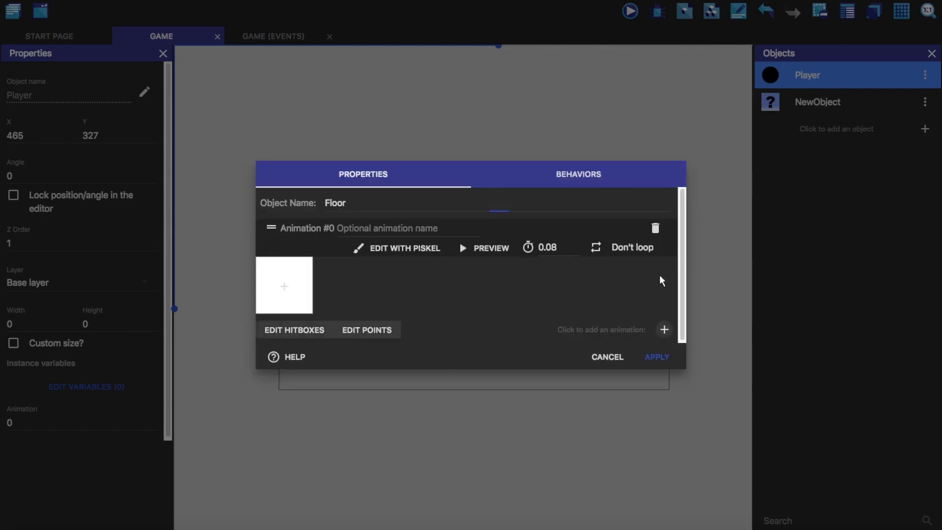
{"action": "left_click", "coordinate": [414, 247]}
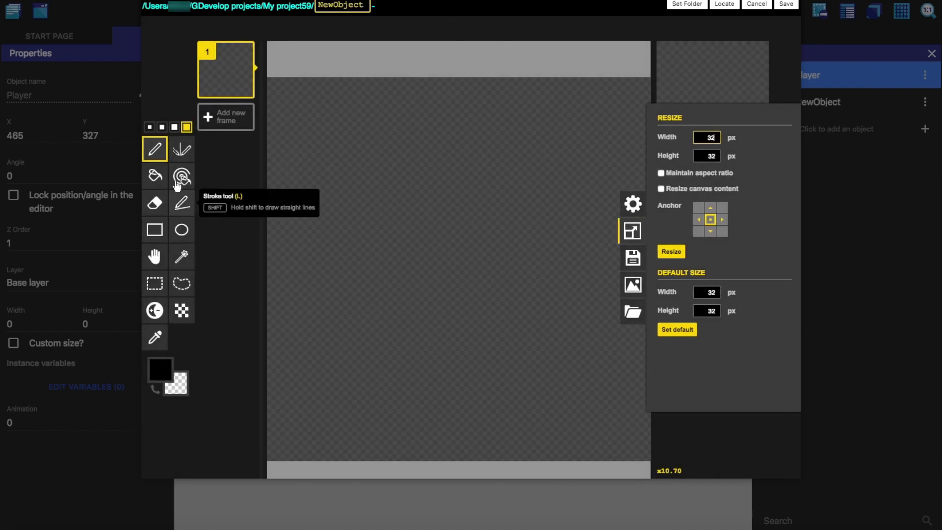
Fill the Floor frame with white, save it, and place a Floor instance in the scene.
{"action": "left_click", "coordinate": [155, 175]}
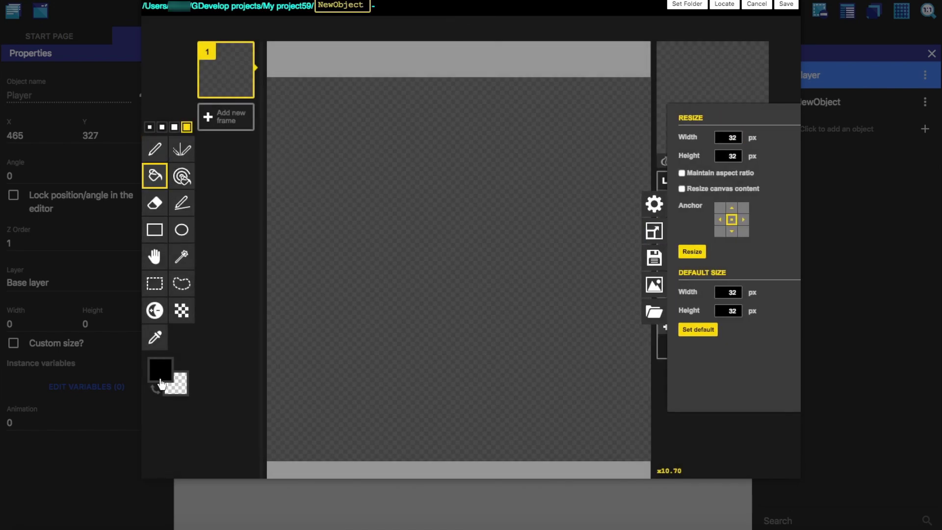
{"action": "left_click", "coordinate": [160, 371]}
{"action": "left_click", "coordinate": [180, 393]}
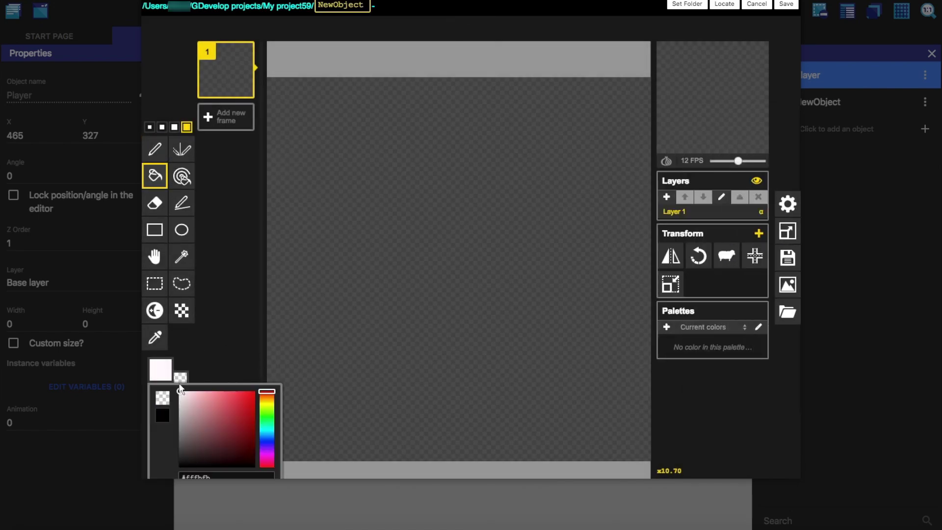
{"action": "left_click", "coordinate": [393, 257]}
{"action": "left_click", "coordinate": [786, 5]}
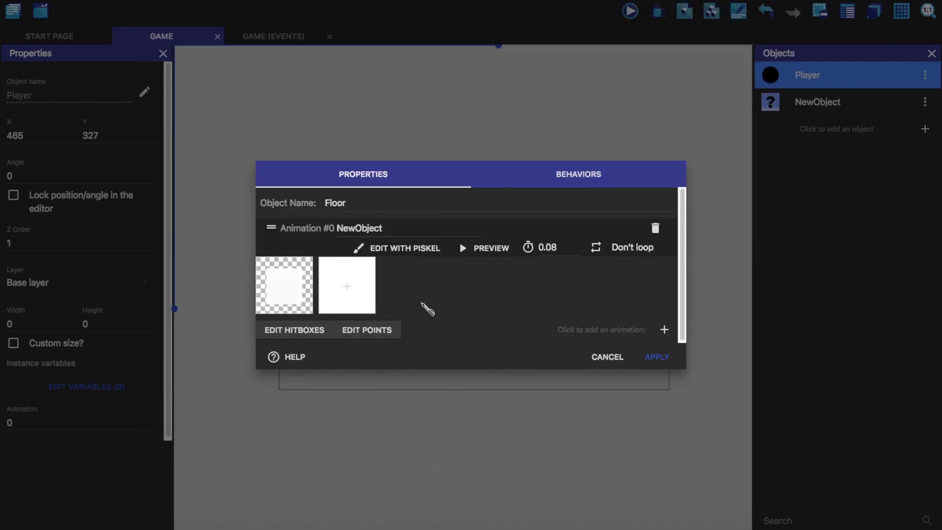
{"action": "left_click", "coordinate": [655, 355]}
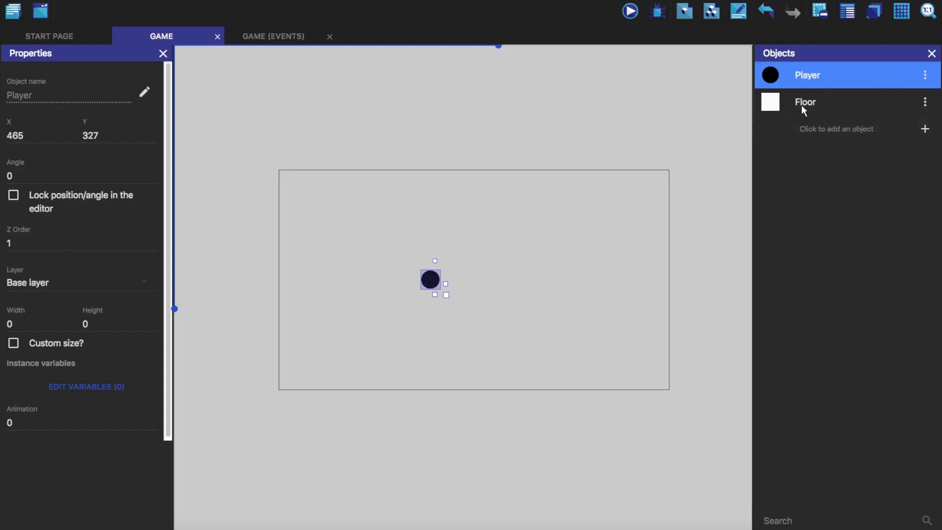
{"action": "left_click_drag", "start_coordinate": [805, 110], "coordinate": [654, 378]}
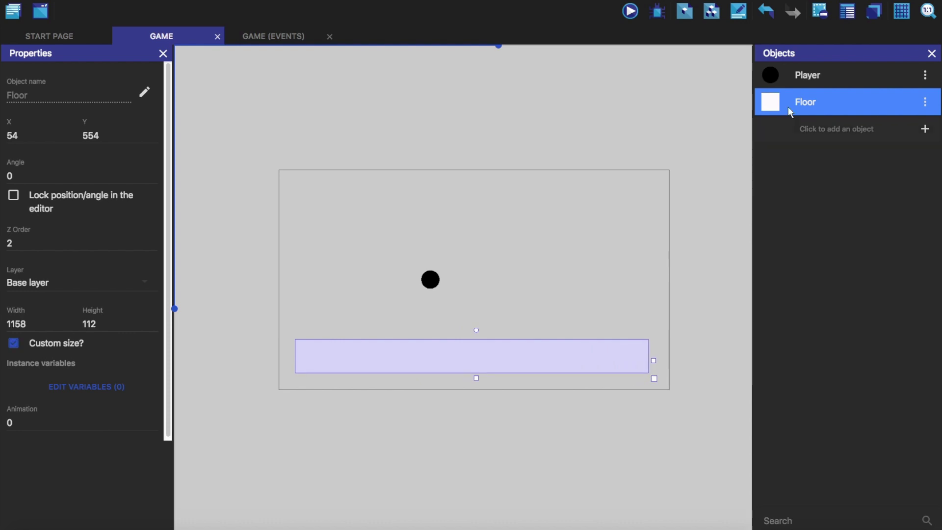
Give the Floor object the Platform behavior with platform type Platform.
{"action": "left_click", "coordinate": [925, 102]}
{"action": "left_click", "coordinate": [834, 120]}
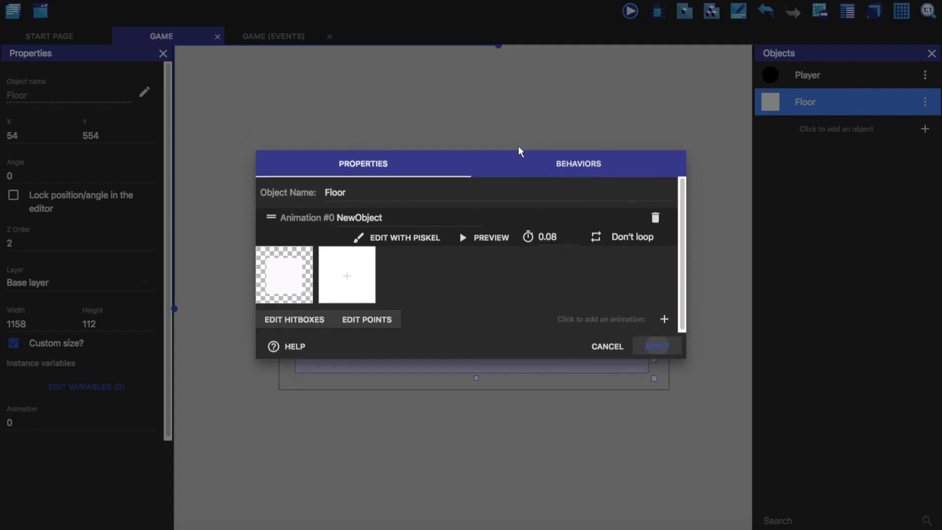
{"action": "left_click", "coordinate": [598, 171]}
{"action": "left_click", "coordinate": [670, 280]}
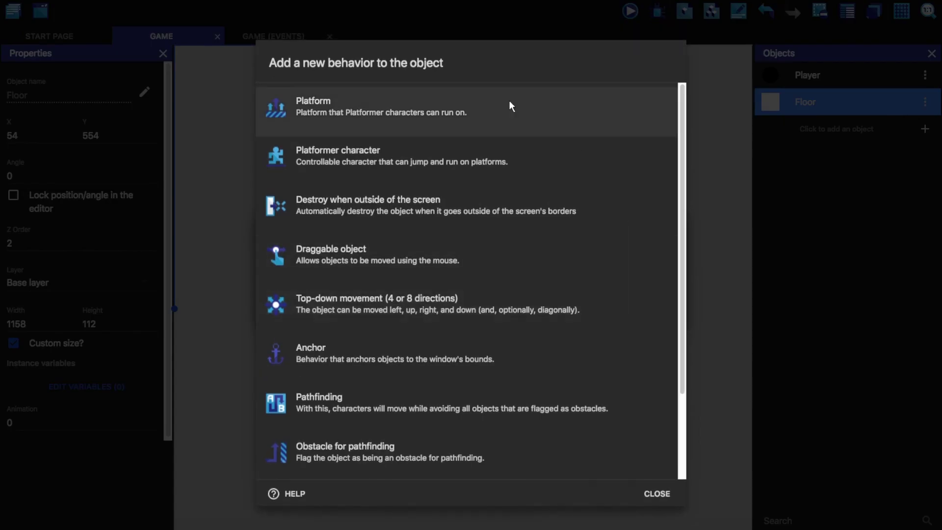
{"action": "left_click", "coordinate": [383, 112]}
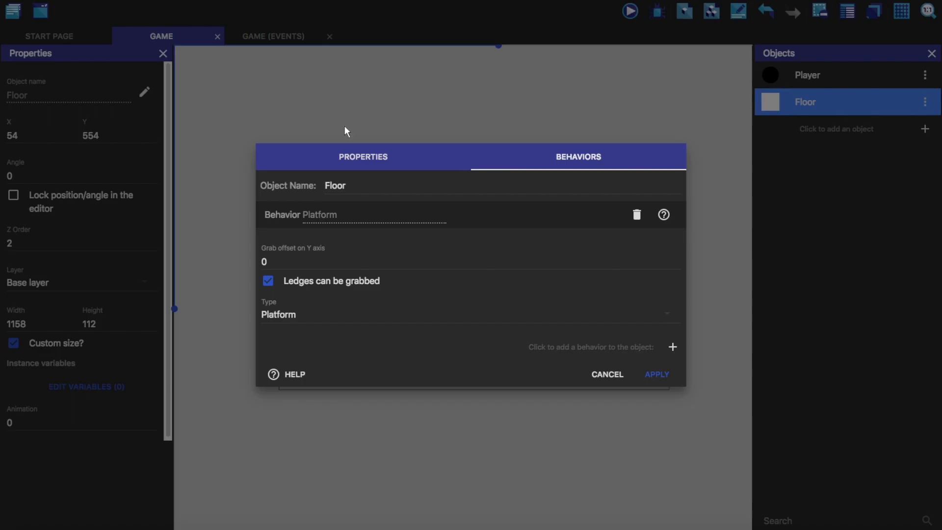
{"action": "left_click", "coordinate": [314, 315]}
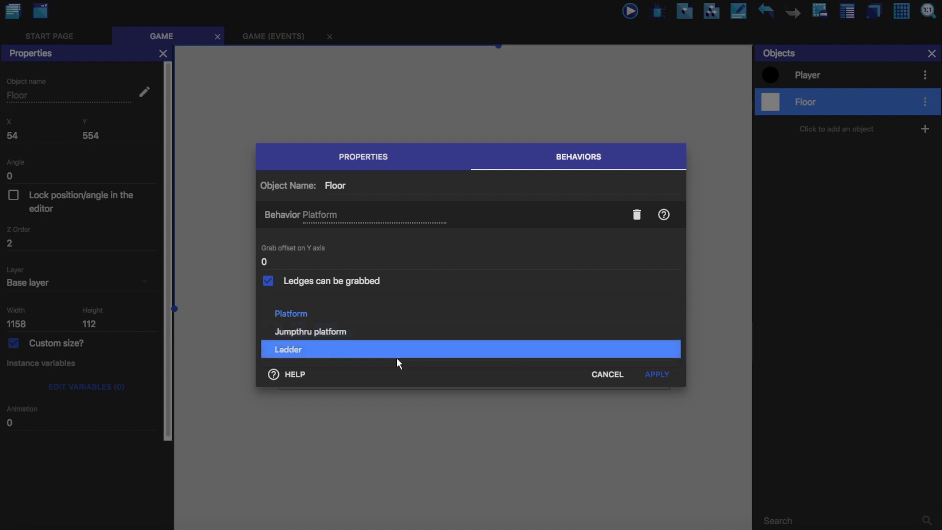
{"action": "left_click", "coordinate": [384, 373]}
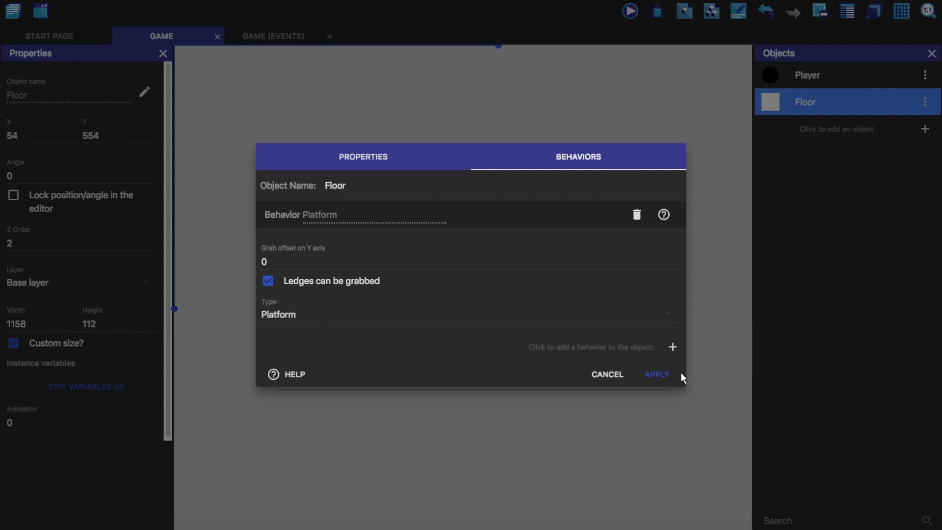
{"action": "left_click", "coordinate": [664, 375]}
{"action": "left_click", "coordinate": [685, 137]}
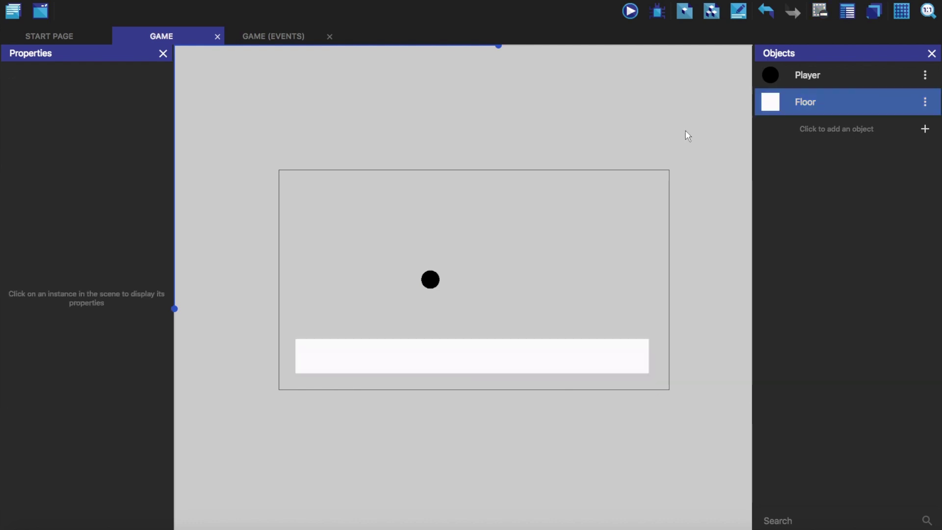
Preview the scene, rolling the ball left and right and jumping with space on the floor.
{"action": "left_click", "coordinate": [628, 12]}
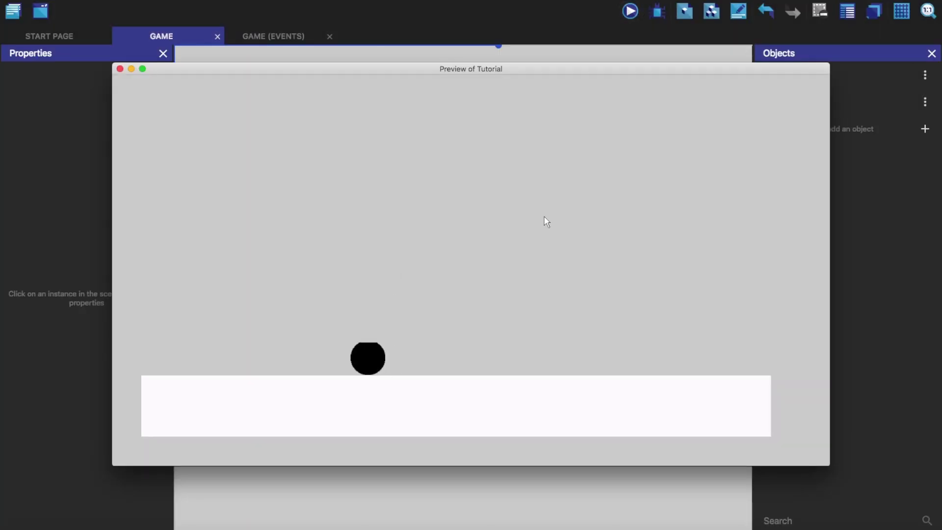
{"action": "key", "text": "Left"}
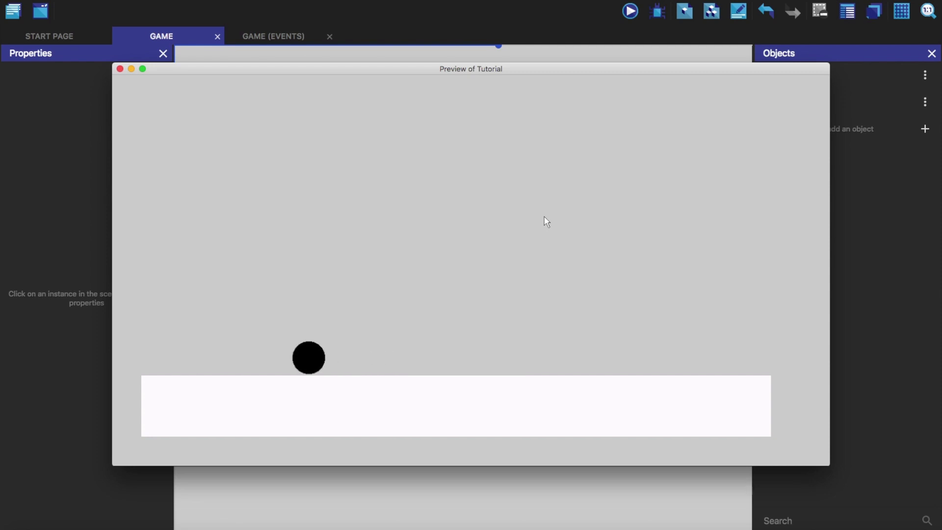
{"action": "key", "text": "Right"}
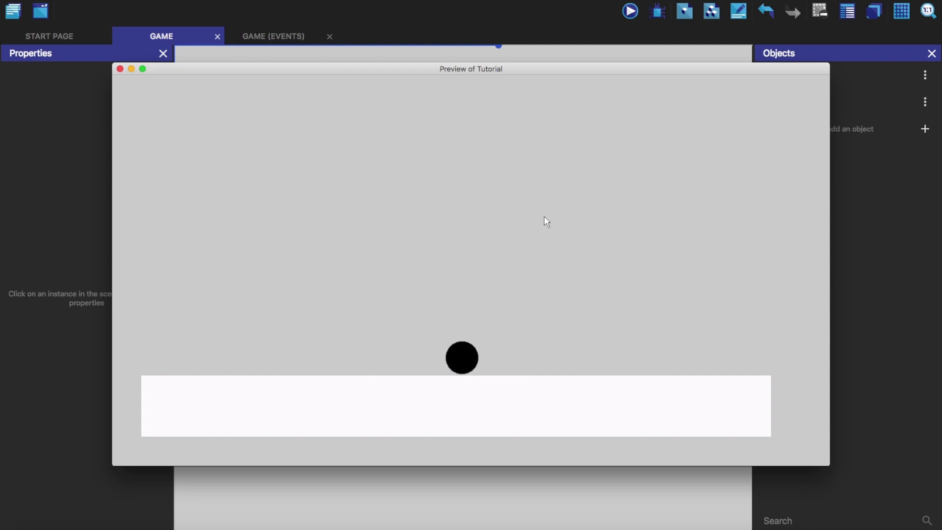
{"action": "key", "text": "Left"}
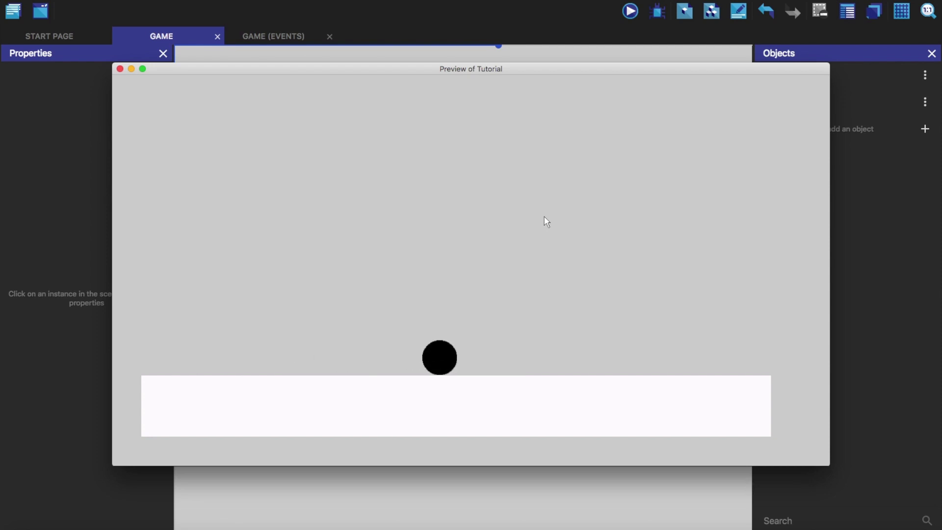
{"action": "left_click_drag", "start_coordinate": [546, 71], "coordinate": [450, 70]}
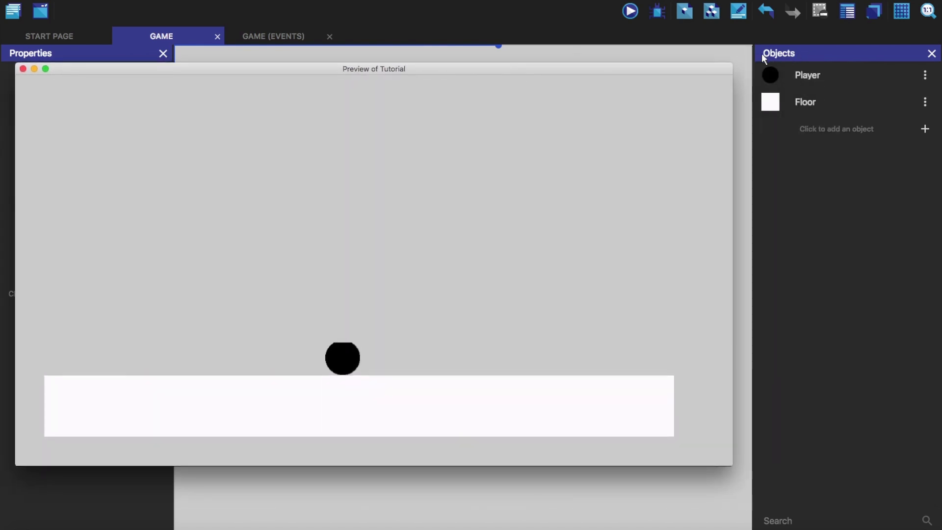
{"action": "left_click_drag", "start_coordinate": [522, 73], "coordinate": [600, 76]}
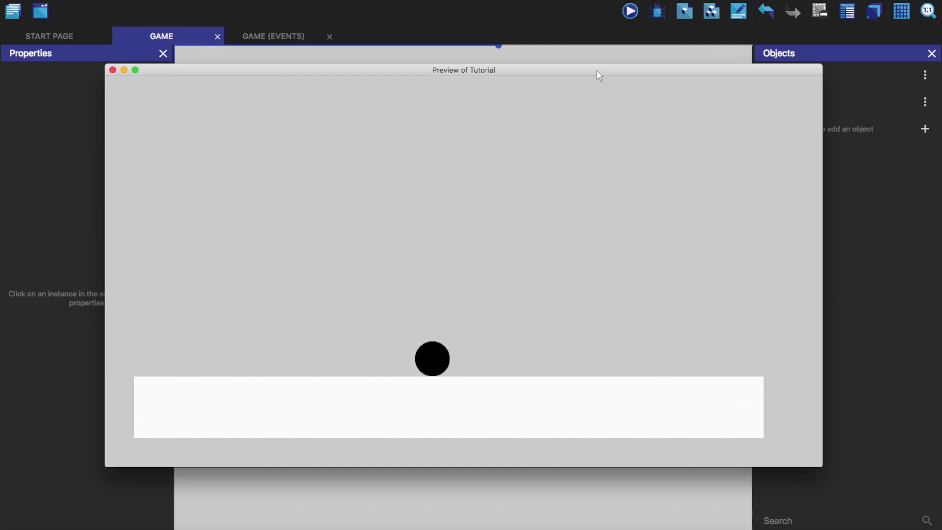
{"action": "key", "text": "Right"}
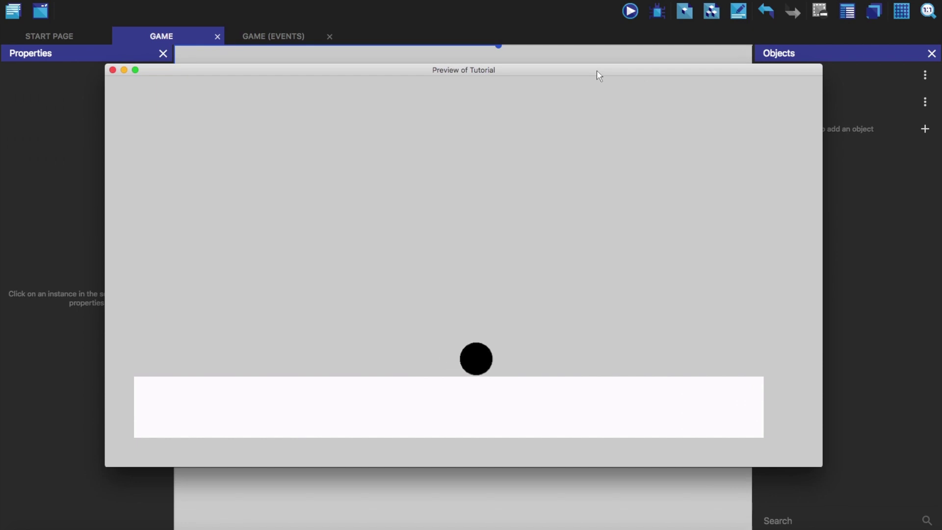
{"action": "key", "text": "Left"}
{"action": "key", "text": "Right"}
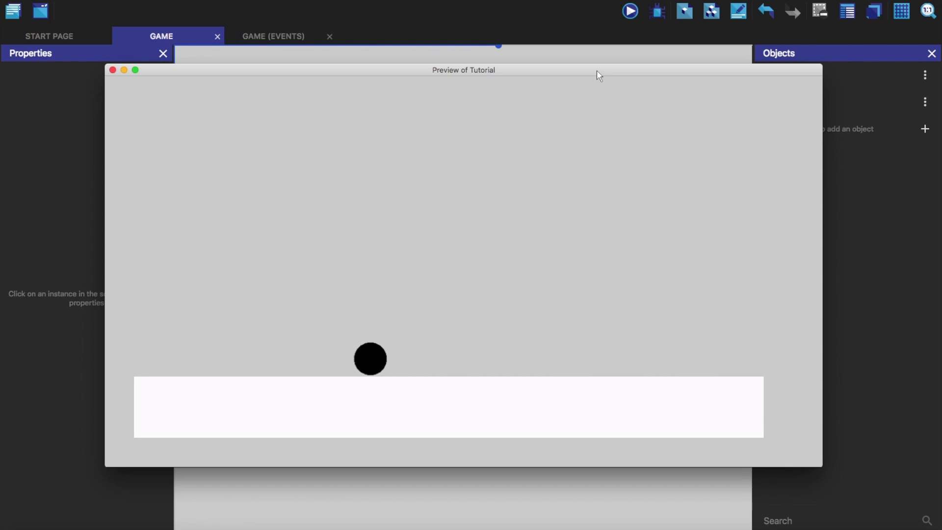
{"action": "key", "text": "space"}
{"action": "key", "text": "space"}
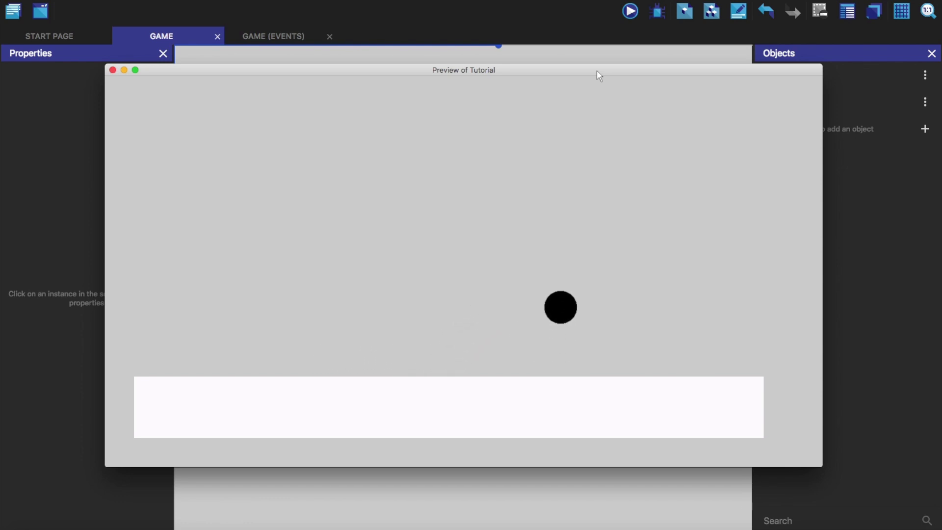
{"action": "key", "text": "space"}
{"action": "key", "text": "space"}
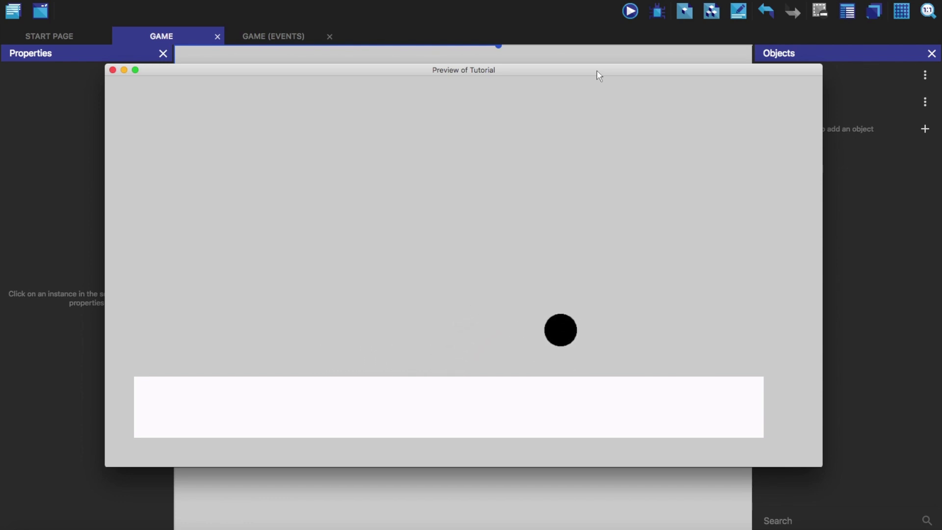
{"action": "key", "text": "Left"}
{"action": "key", "text": "space"}
{"action": "key", "text": "Right"}
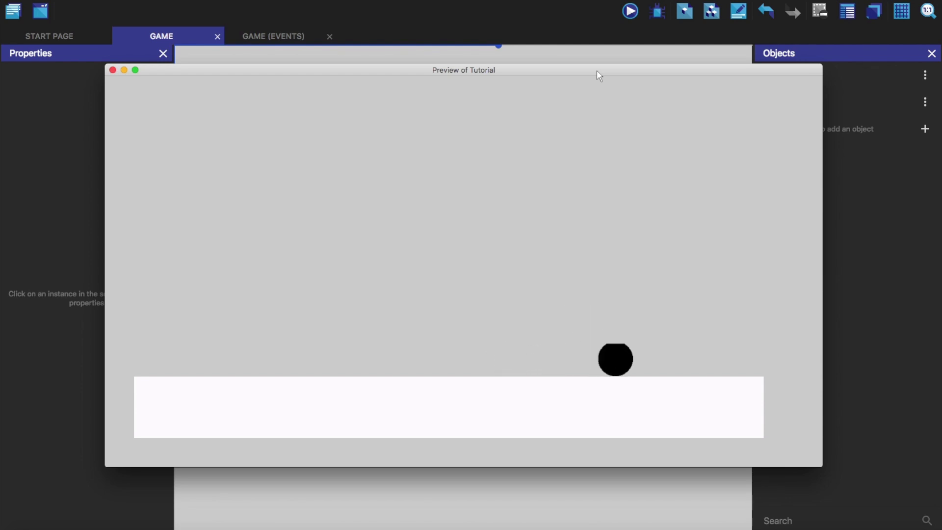
{"action": "key", "text": "Left"}
{"action": "key", "text": "space"}
{"action": "key", "text": "Right"}
{"action": "key", "text": "space"}
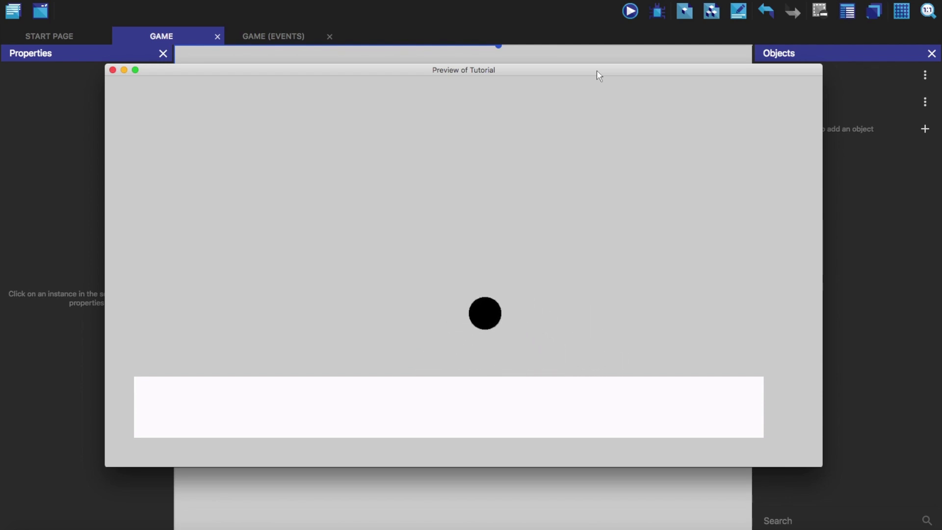
{"action": "key", "text": "Left"}
{"action": "key", "text": "space"}
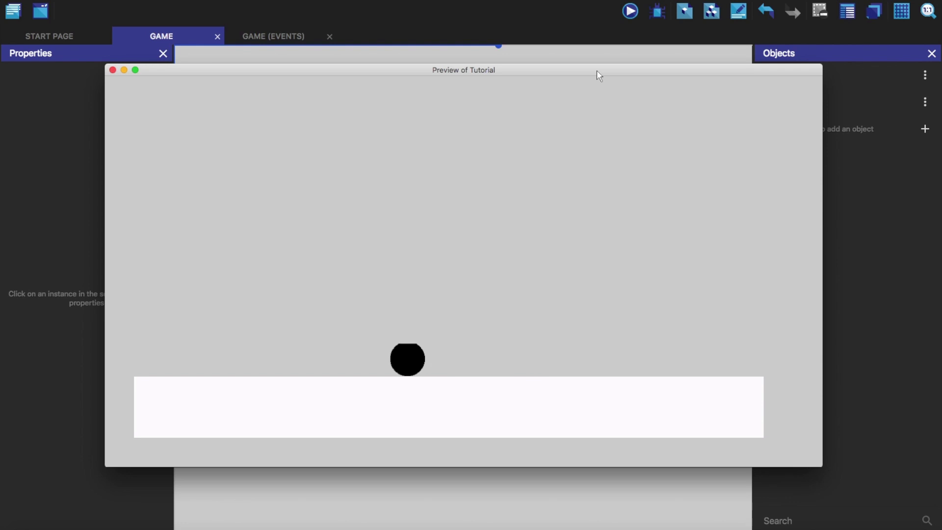
{"action": "key", "text": "space"}
{"action": "key", "text": "Right"}
{"action": "key", "text": "space"}
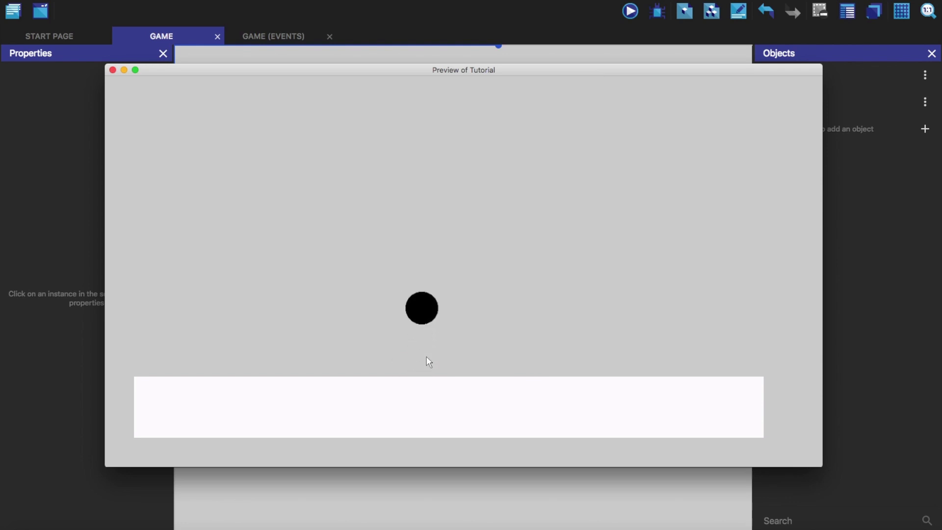
{"action": "left_click", "coordinate": [113, 70]}
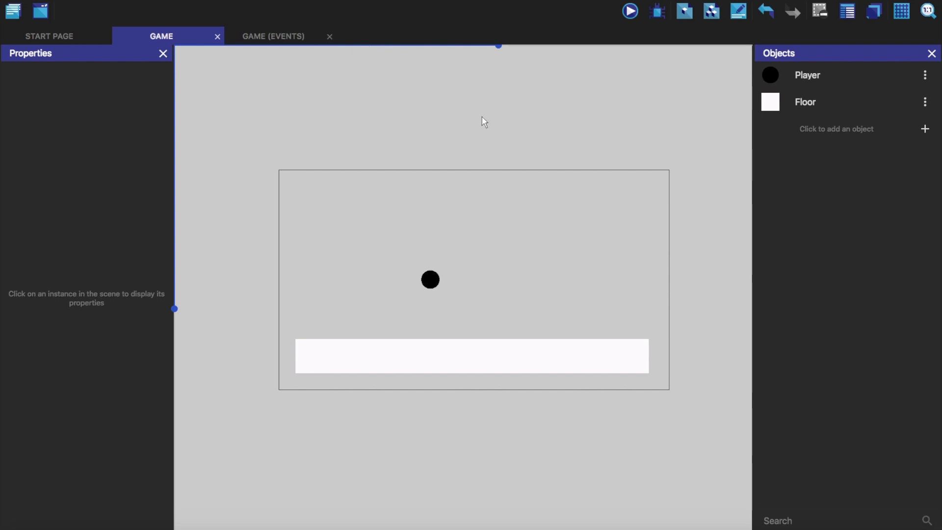
Check the Left and Right key events, then go back to the Game scene layout.
{"action": "left_click", "coordinate": [282, 36]}
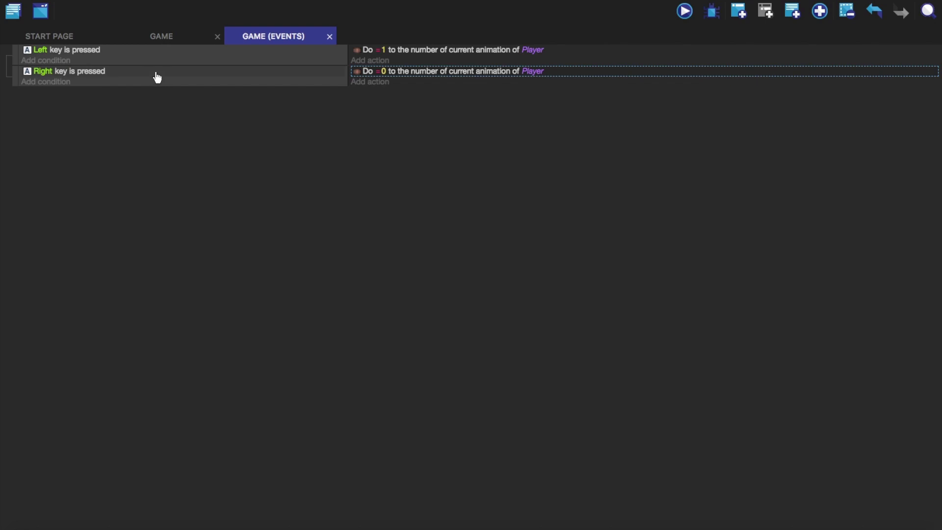
{"action": "left_click", "coordinate": [185, 31]}
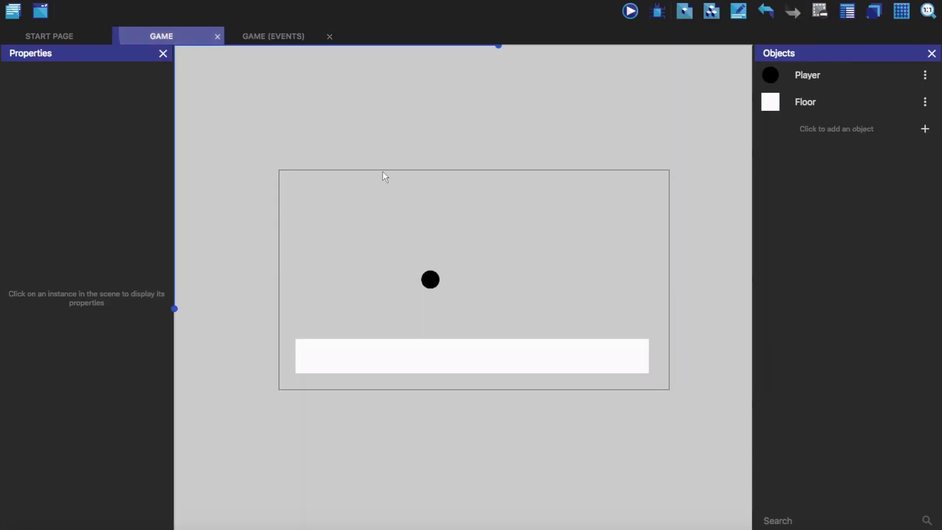